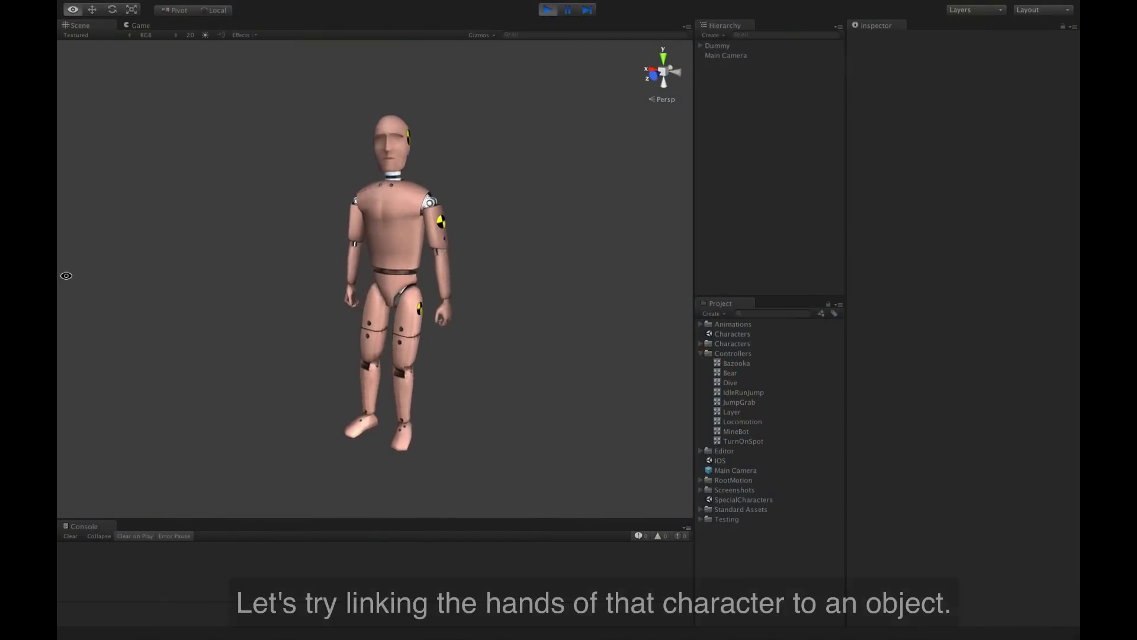
Leave play mode and add the Full Body Biped IK component to the Dummy character.
left_click_drag(286, 279, 221, 285, "alt")
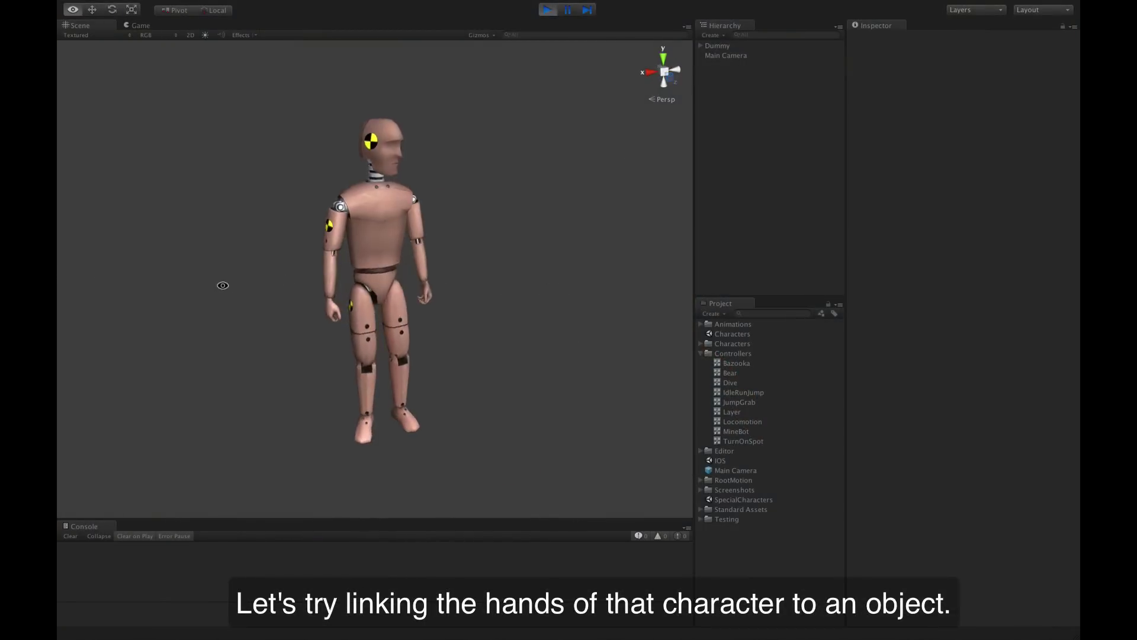
left_click(547, 9)
left_click(737, 48)
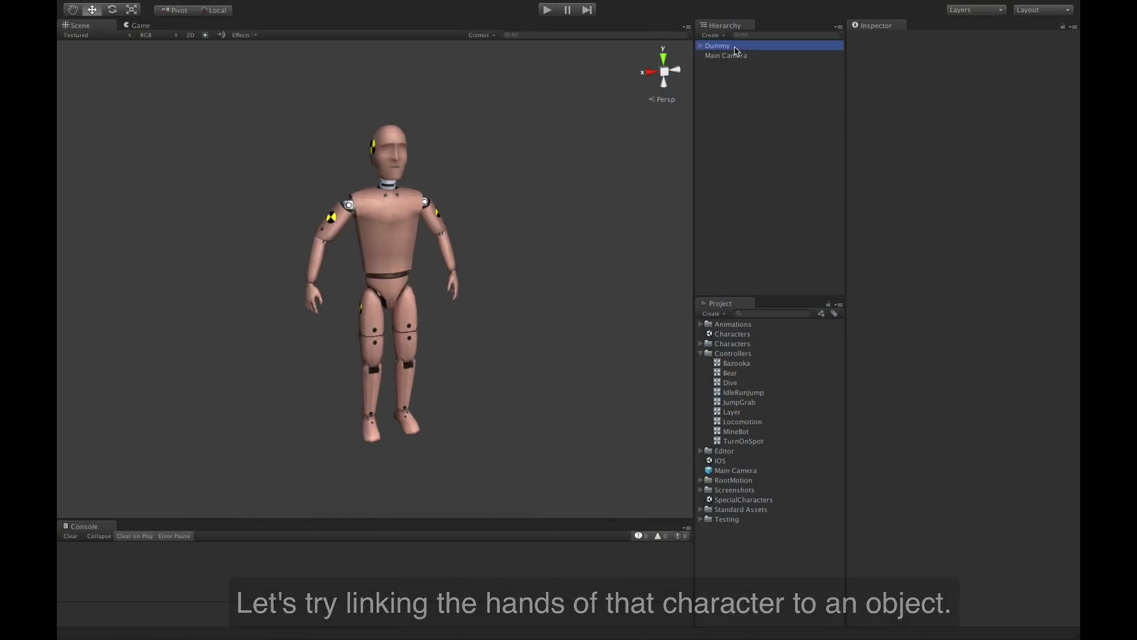
left_click(961, 195)
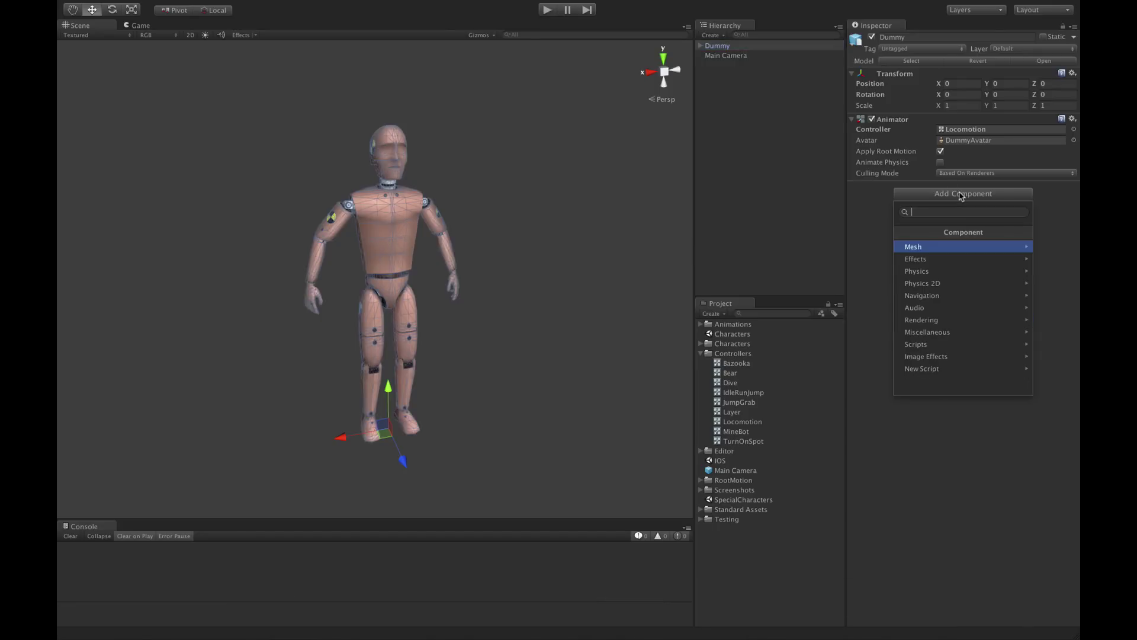
left_click(924, 344)
left_click(936, 246)
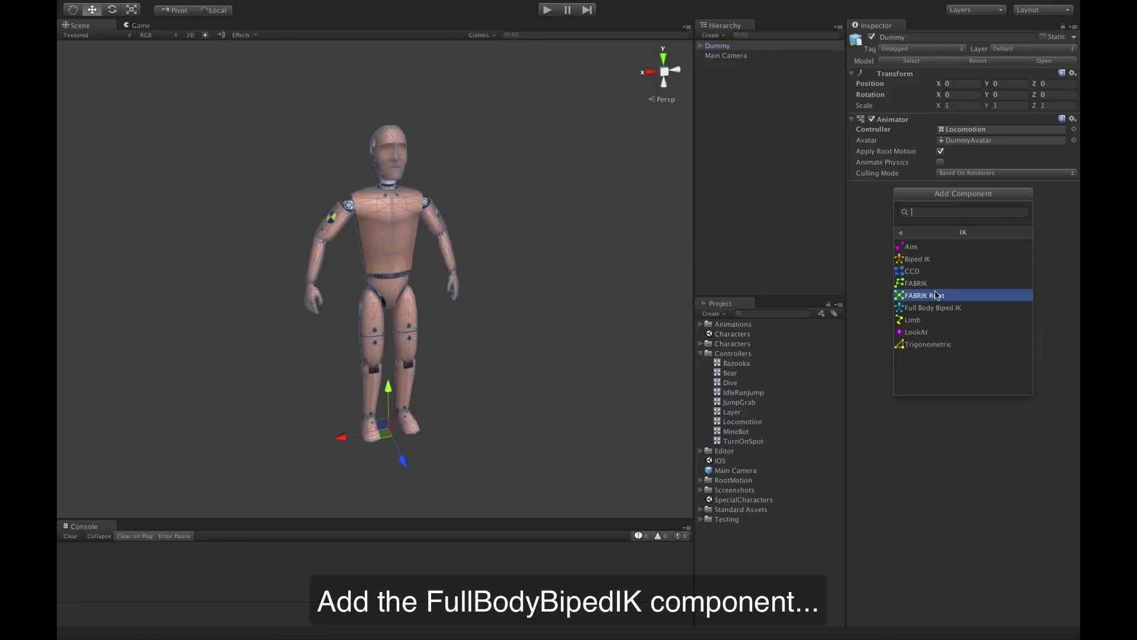
left_click(937, 308)
left_click_drag(632, 312, 933, 436, "alt")
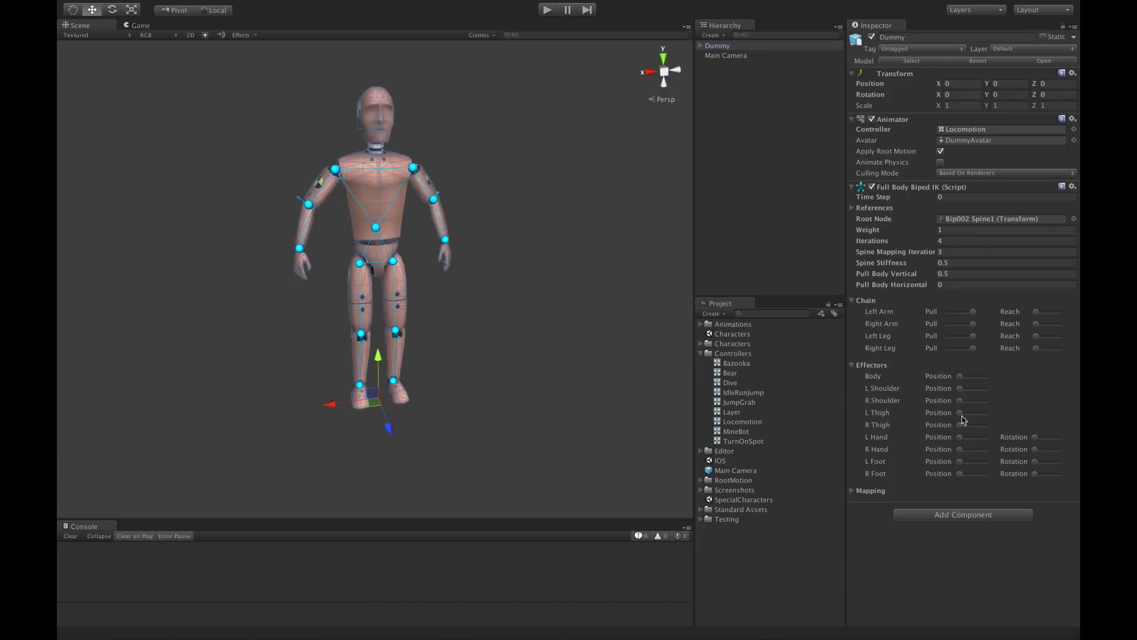
Create a cube, place it in front of the dummy's torso and scale it uniformly to about 0.47.
scroll(391, 190, "up", 2)
middle_click_drag(445, 239, 474, 264)
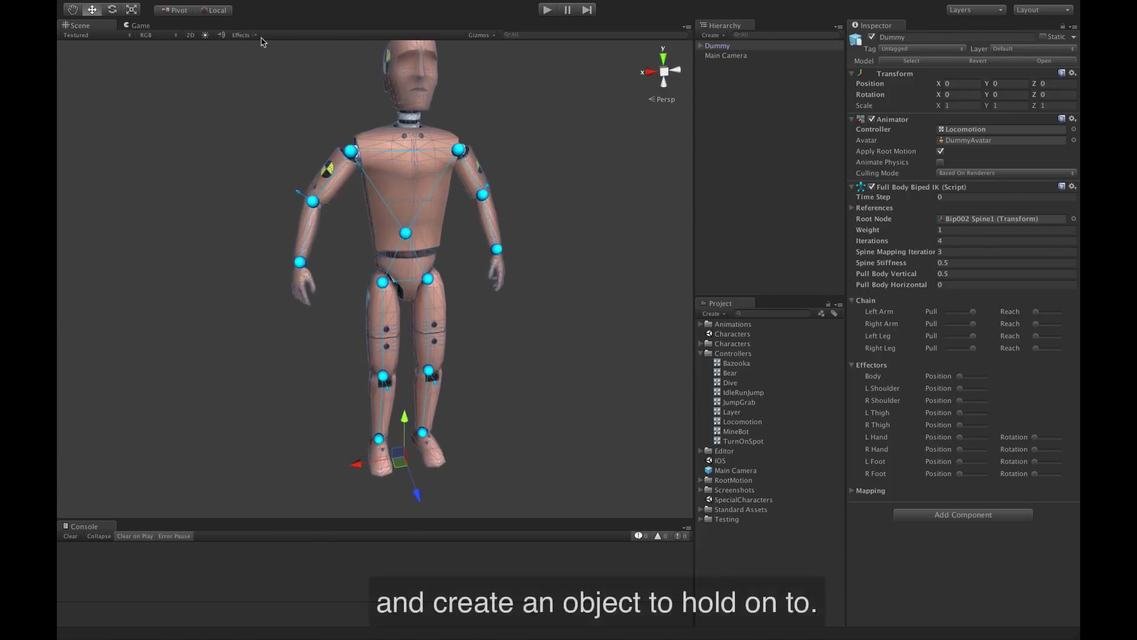
mouse_move(111, 4)
left_click(239, 7)
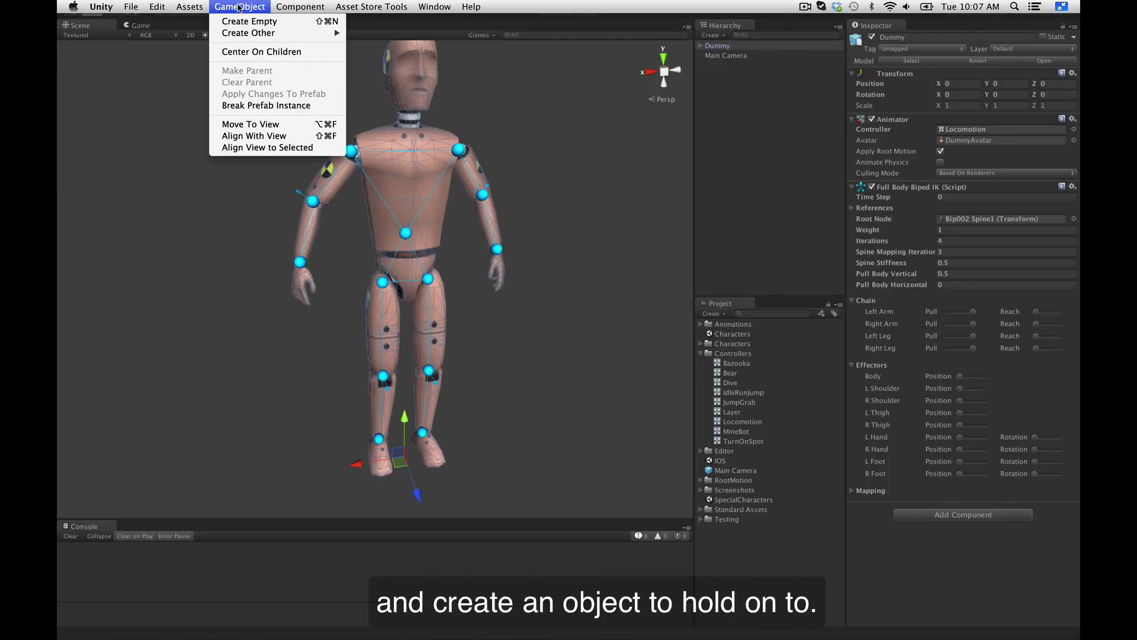
mouse_move(247, 33)
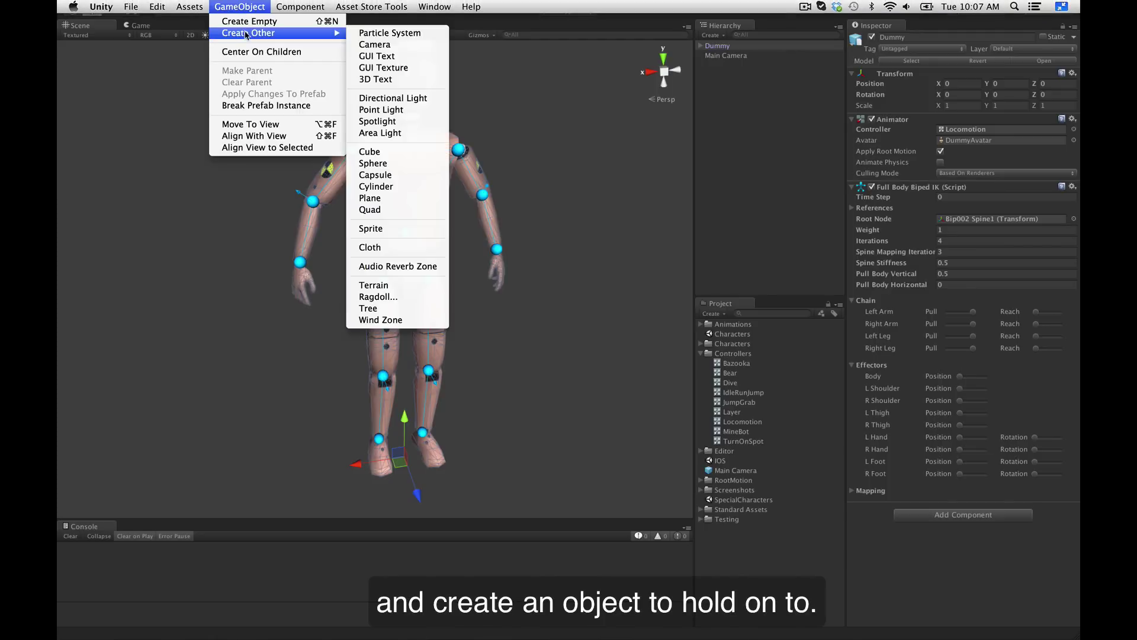
left_click(392, 155)
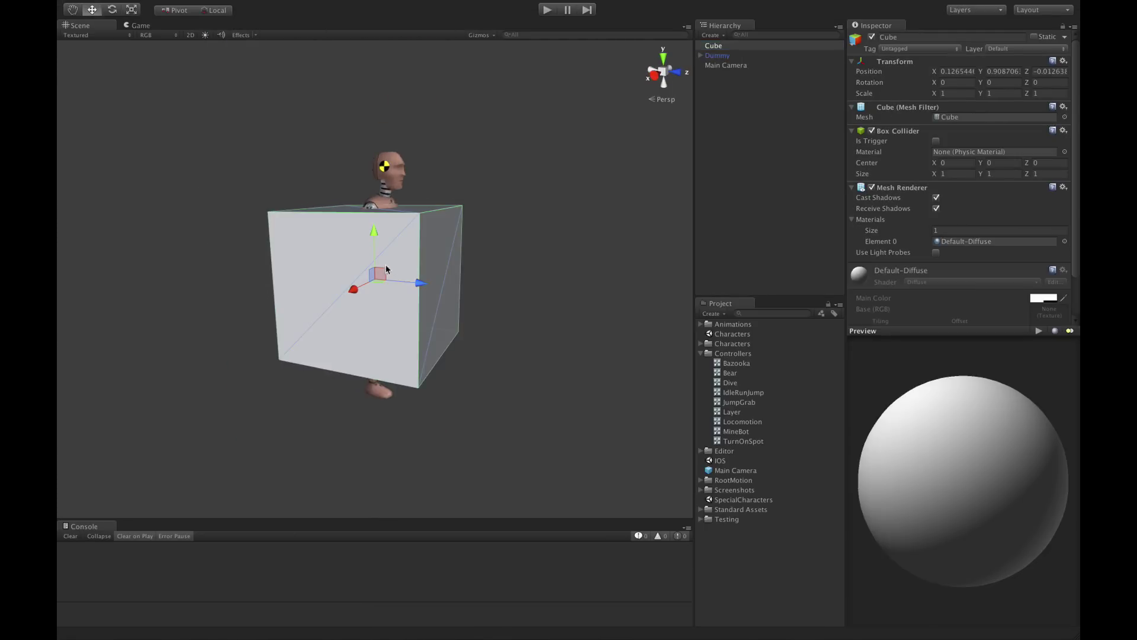
left_click_drag(386, 269, 465, 281)
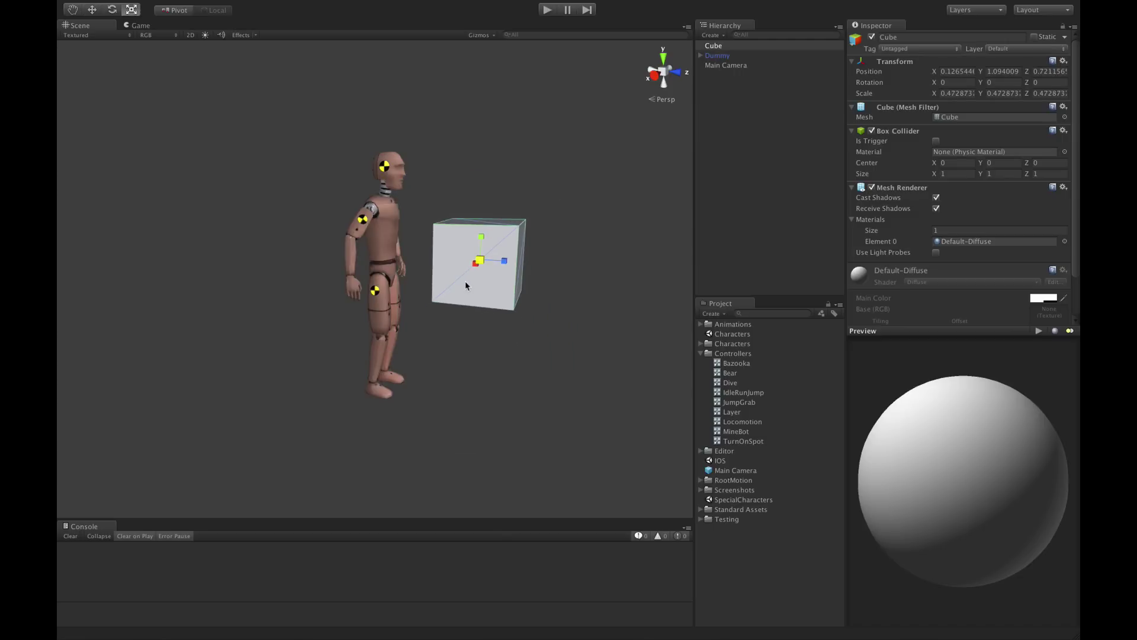
Remove the cube's Box Collider component and bring the cube closer to the dummy's torso.
right_click(917, 136)
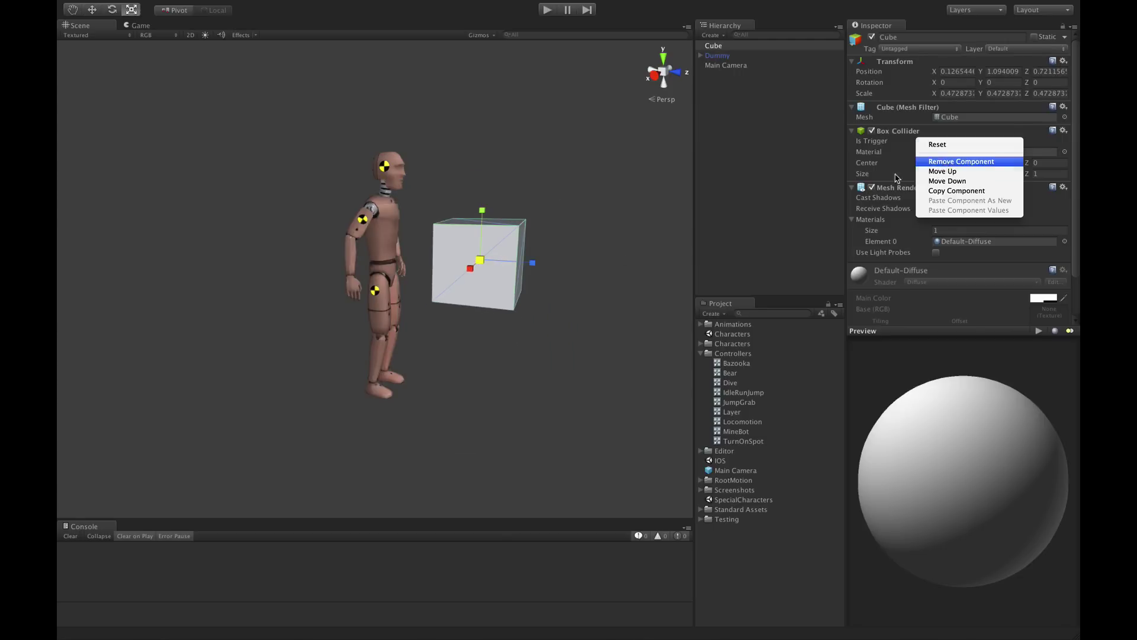
key("Return")
key("w")
key("r")
left_click_drag(489, 258, 444, 267)
left_click_drag(564, 240, 517, 237, "alt")
left_click(567, 215)
Play the scene in the Scene view and raise the Dummy's R Hand effector position and rotation weights to maximum.
scroll(525, 224, "up", 3)
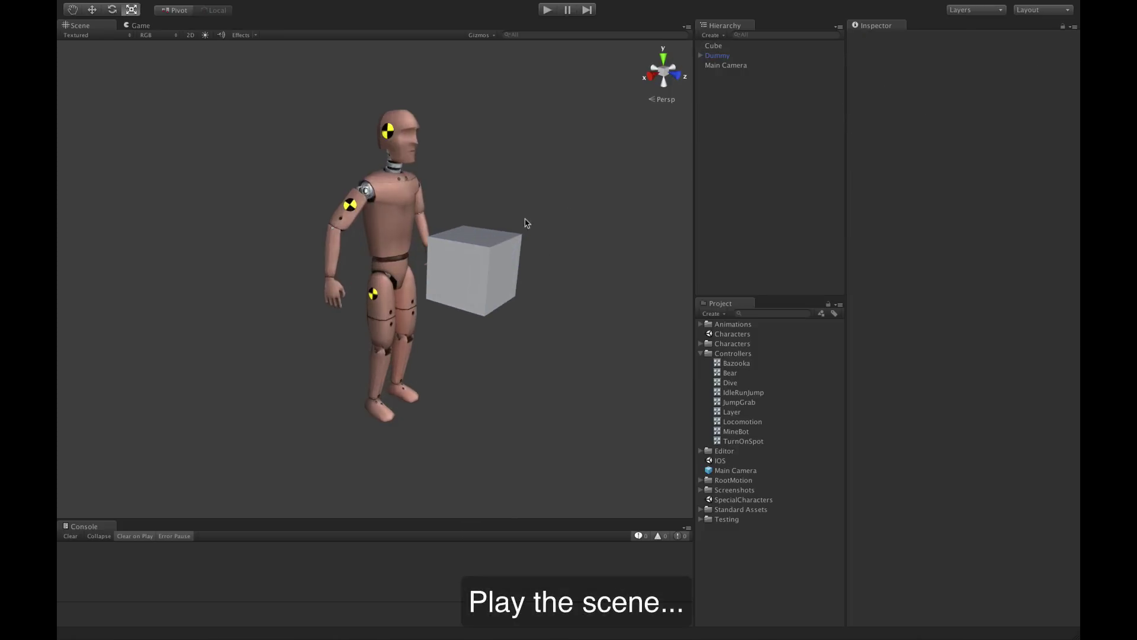
left_click(548, 10)
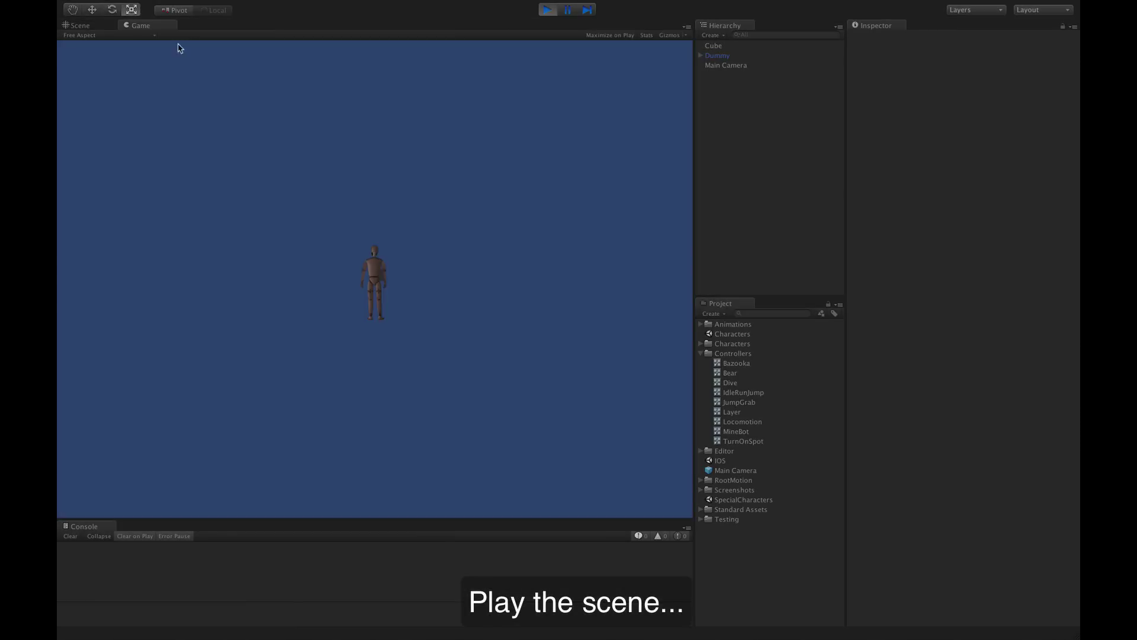
left_click(79, 26)
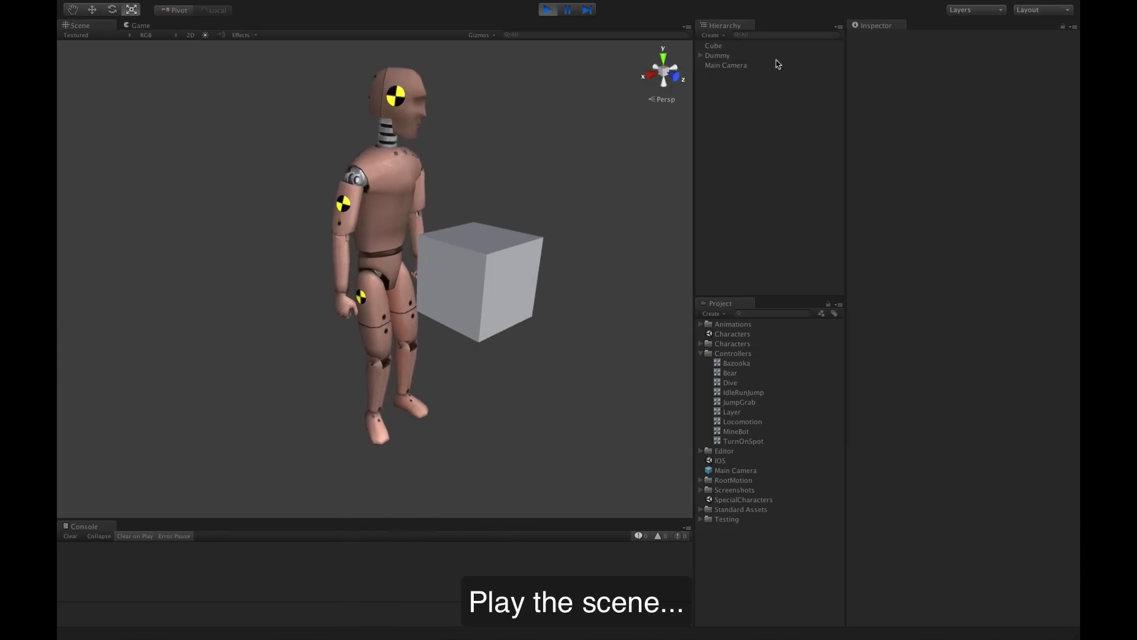
left_click(719, 55)
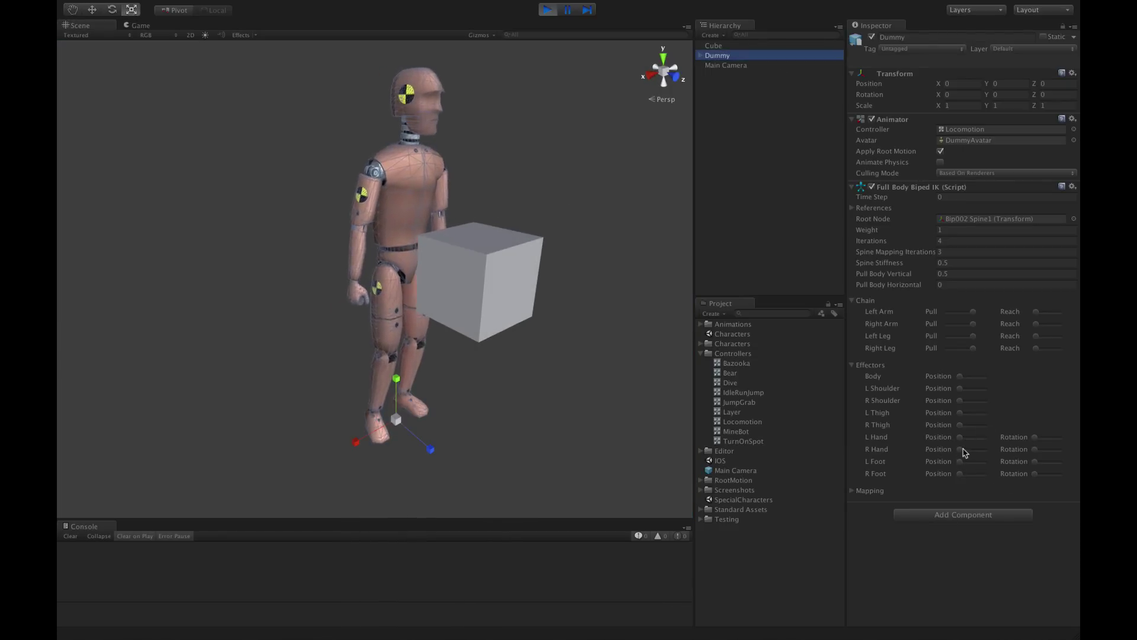
left_click_drag(959, 450, 1063, 449)
Select the right hand effector and move it out beside the cube, turning the hand toward the cube.
key("w")
left_click(327, 273)
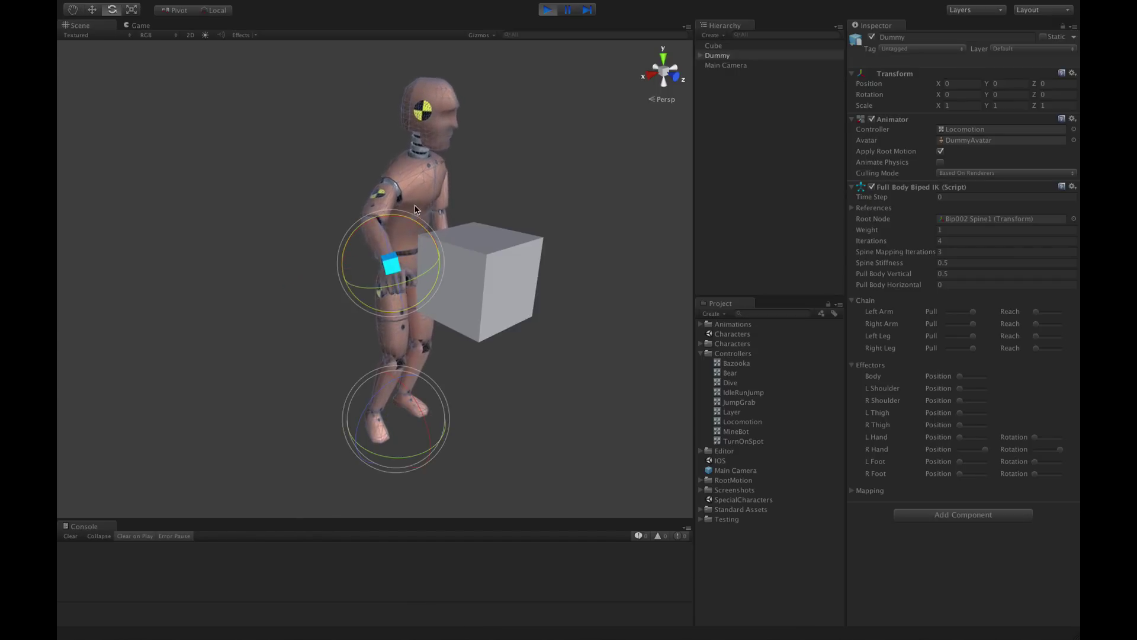
left_click_drag(355, 278, 379, 293, "alt")
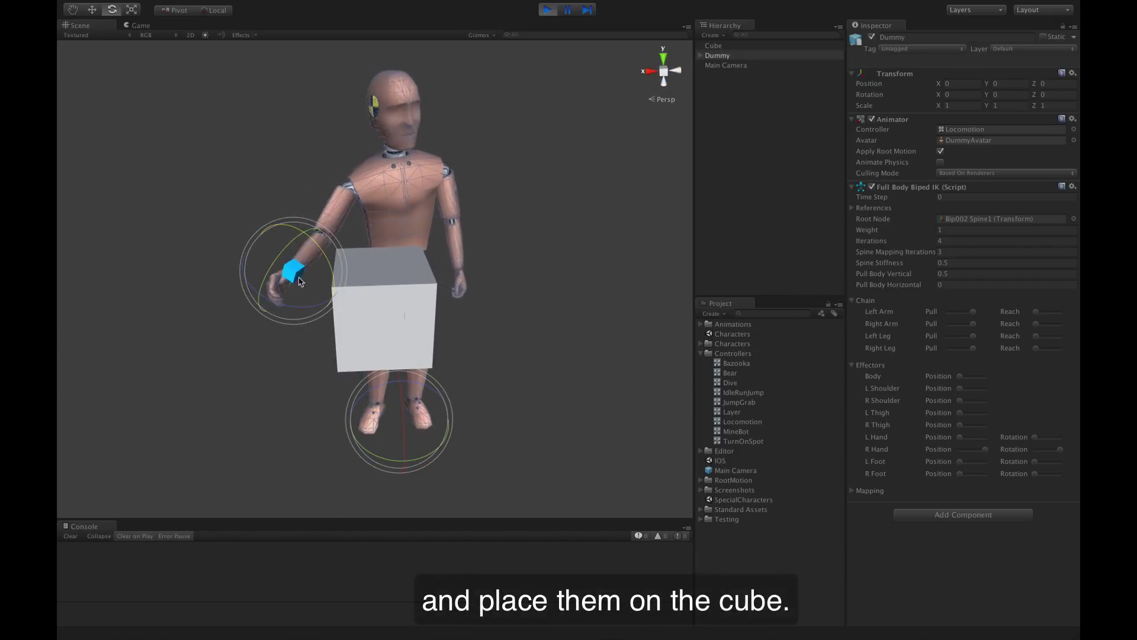
left_click_drag(288, 308, 493, 299)
scroll(482, 300, "up", 6)
key("w")
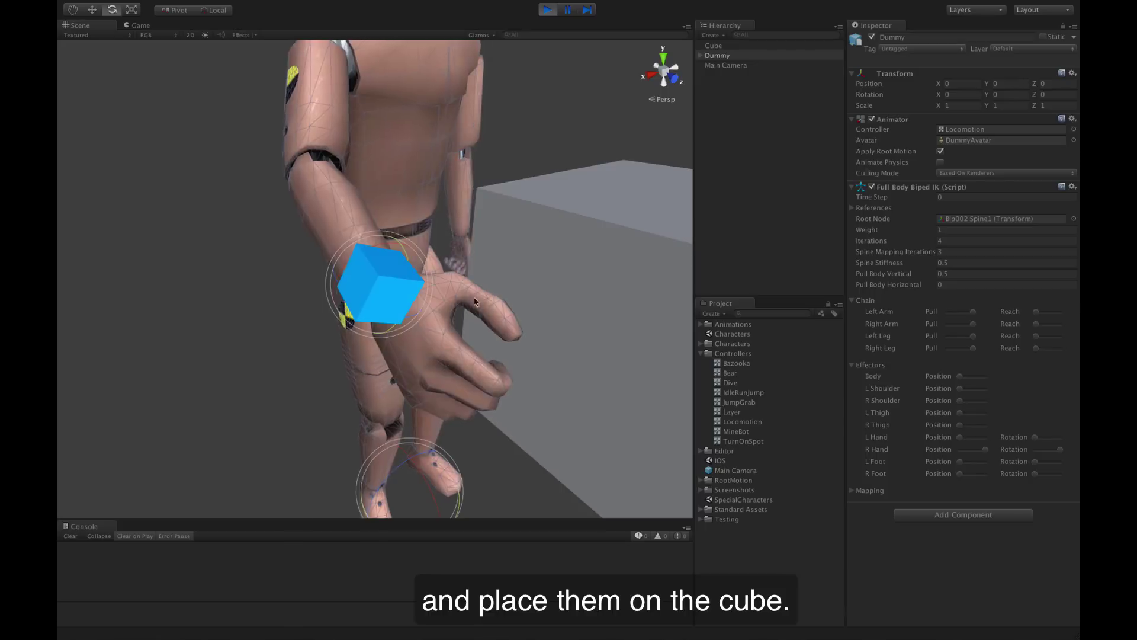
Place the right hand effector against the near side face of the cube, close to its upper edge.
left_click_drag(583, 344, 432, 278, "alt")
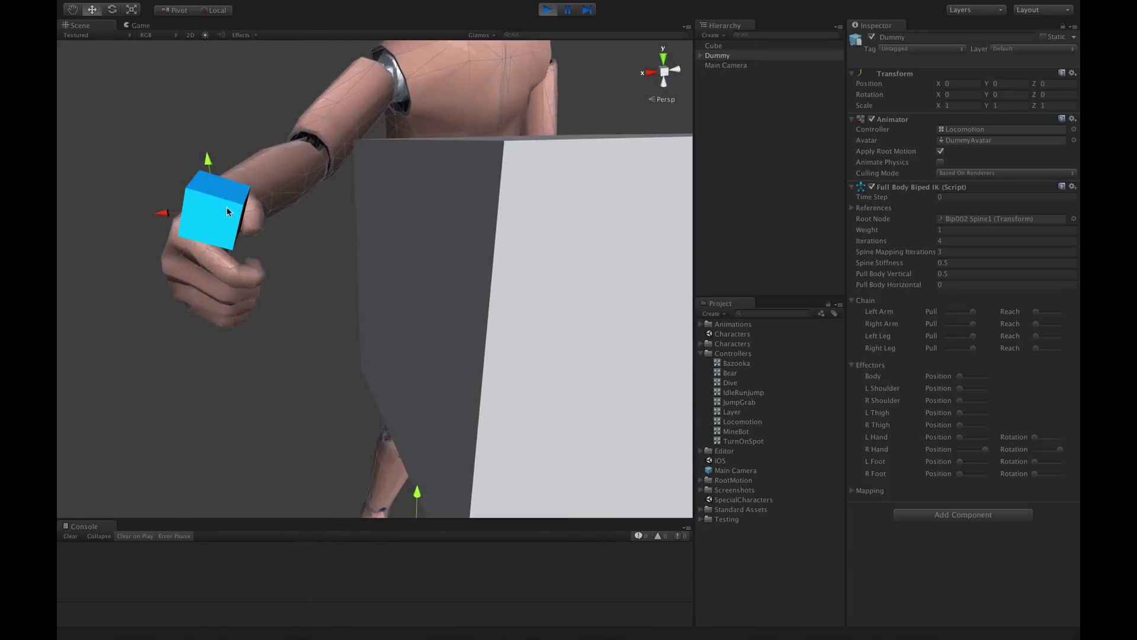
left_click_drag(226, 209, 531, 330)
middle_click_drag(530, 330, 399, 297)
left_click_drag(399, 296, 452, 231, "alt")
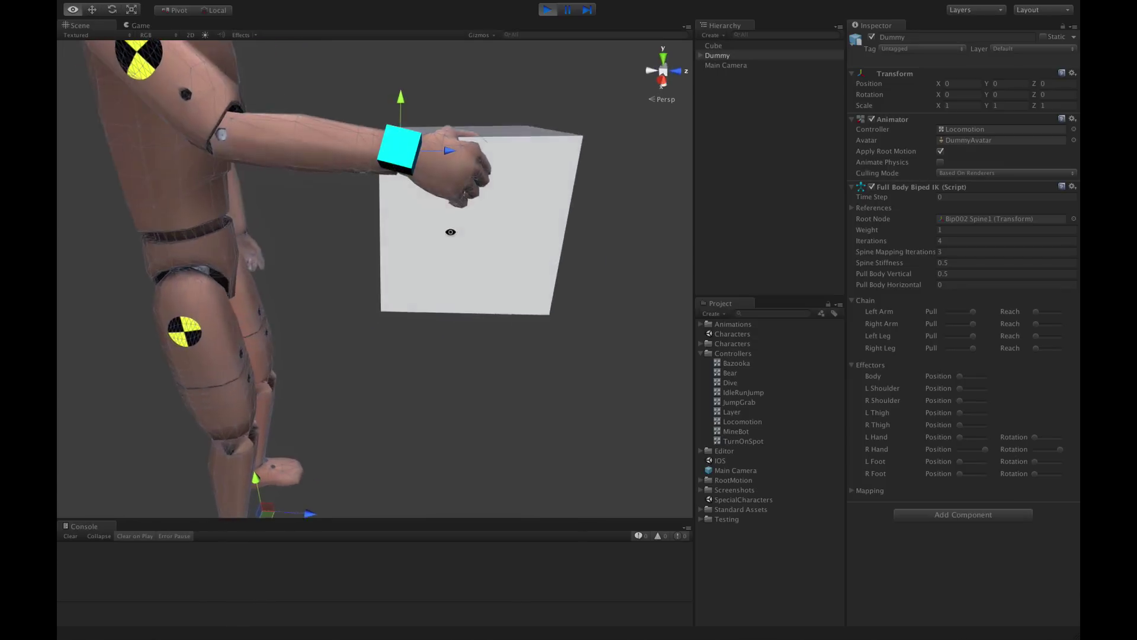
left_click_drag(418, 153, 337, 267, "alt")
key("e")
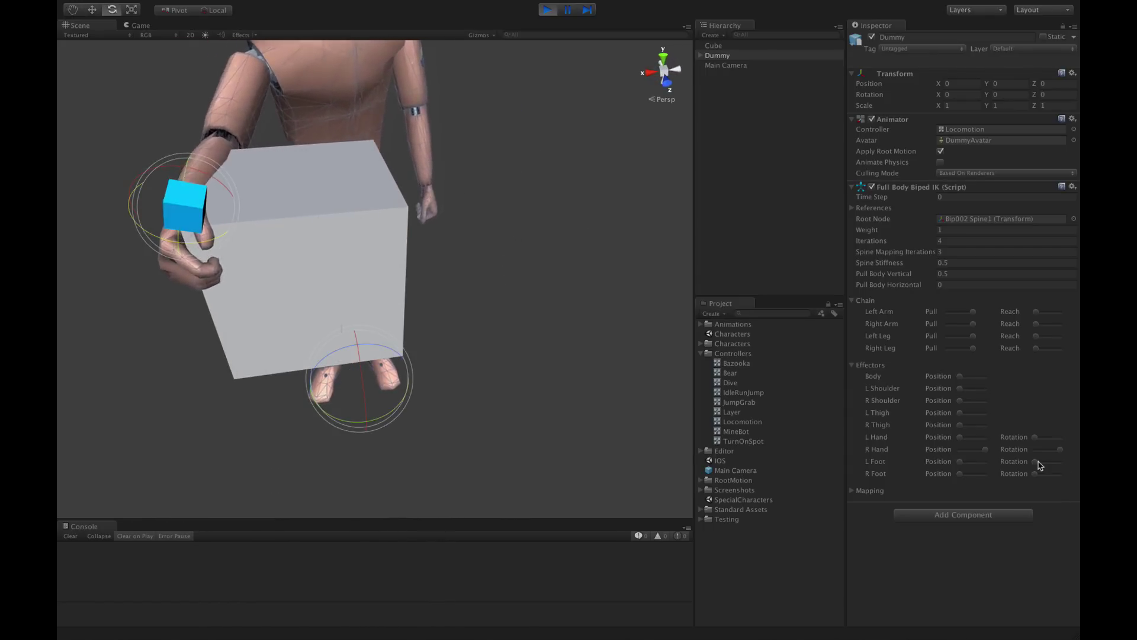
Raise the L Hand effector position weight to maximum and move the left hand to the lower part of the cube's opposite side.
left_click(991, 438)
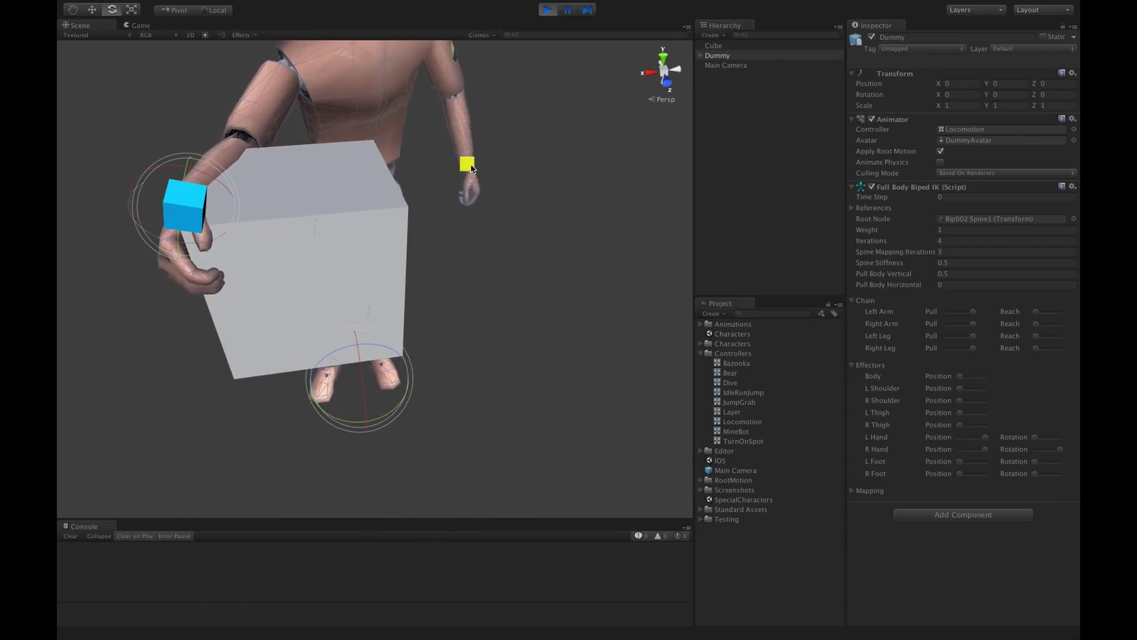
left_click_drag(490, 190, 526, 219, "alt")
key("w")
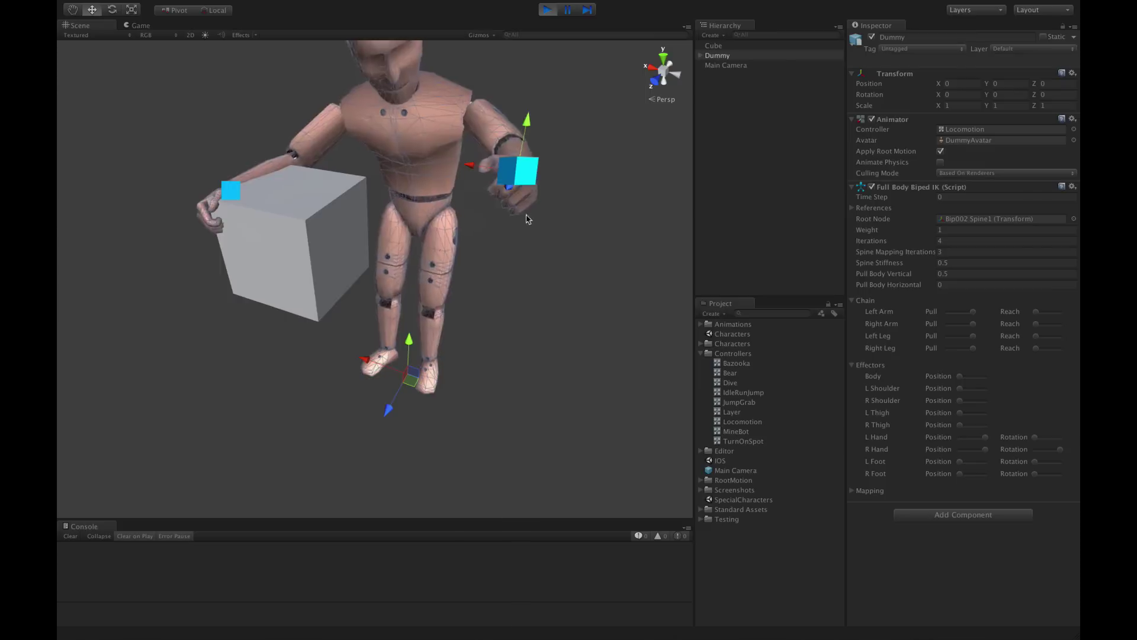
left_click_drag(519, 173, 300, 195)
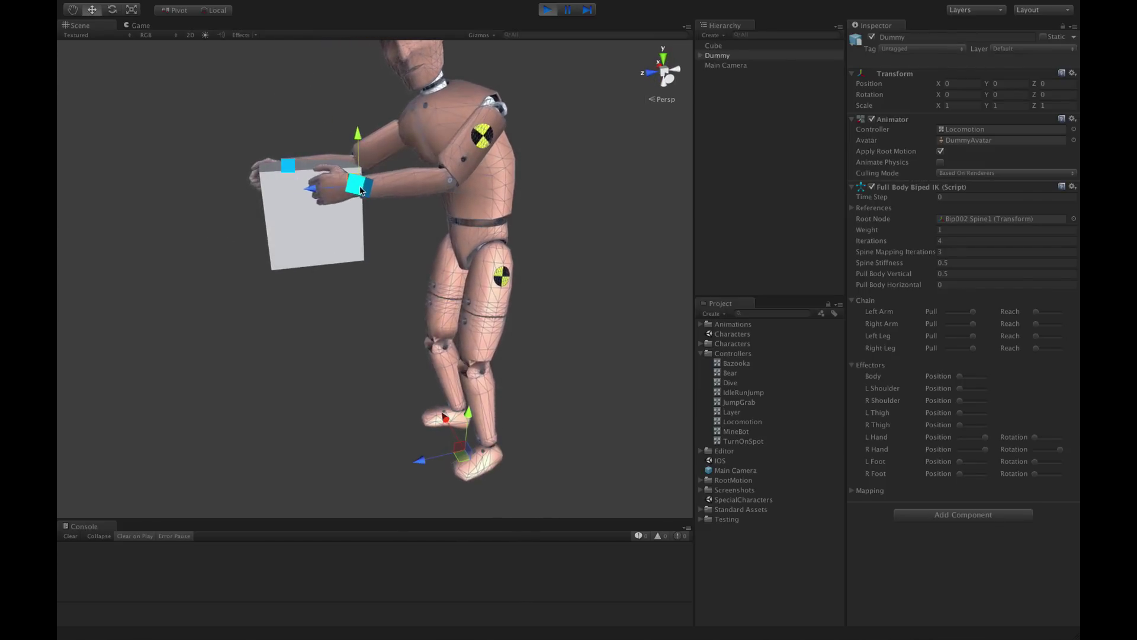
left_click_drag(361, 190, 362, 252)
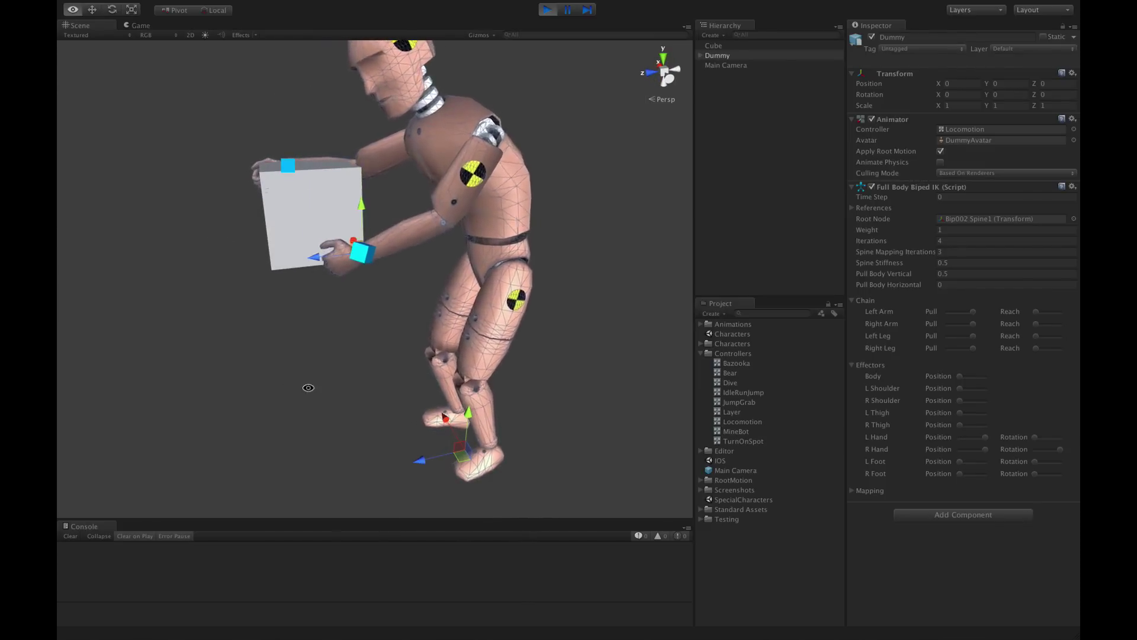
Adjust the left hand effector's height and shift it sideways toward the cube's side face.
left_click_drag(308, 388, 549, 314, "alt")
scroll(549, 314, "up", 4)
mouse_move(422, 240)
left_mouse_down()
mouse_move(397, 242)
mouse_move(430, 230)
left_mouse_up()
left_click_drag(503, 255, 467, 290, "alt")
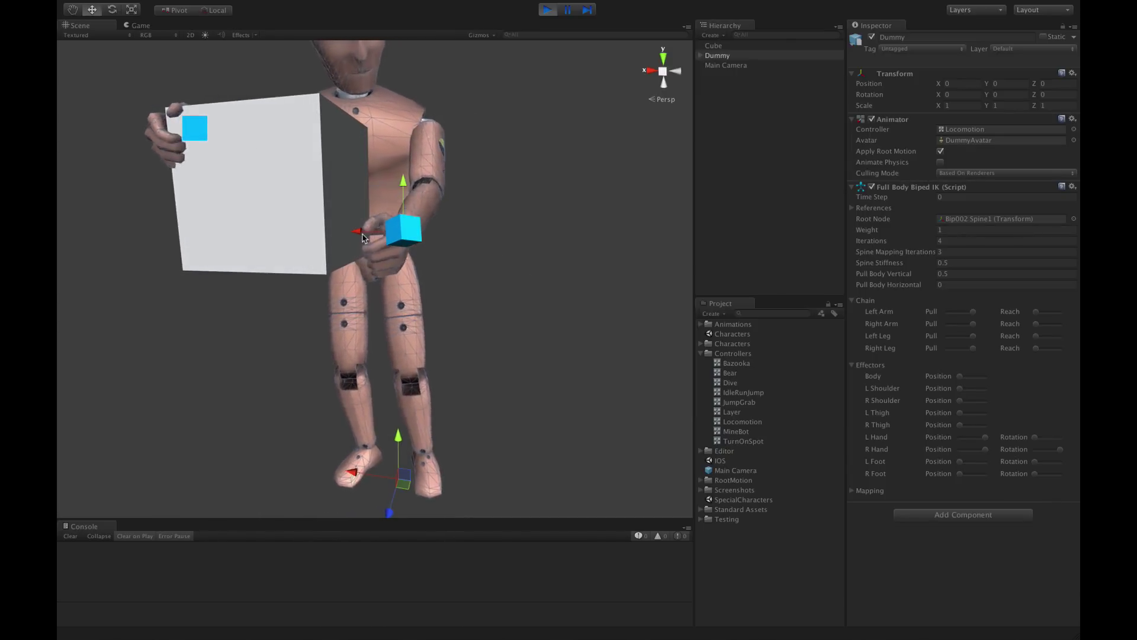
left_click_drag(364, 238, 333, 238)
Raise the L Hand effector rotation weight to maximum and rotate the left hand upward toward the cube.
left_click_drag(504, 355, 296, 374, "alt")
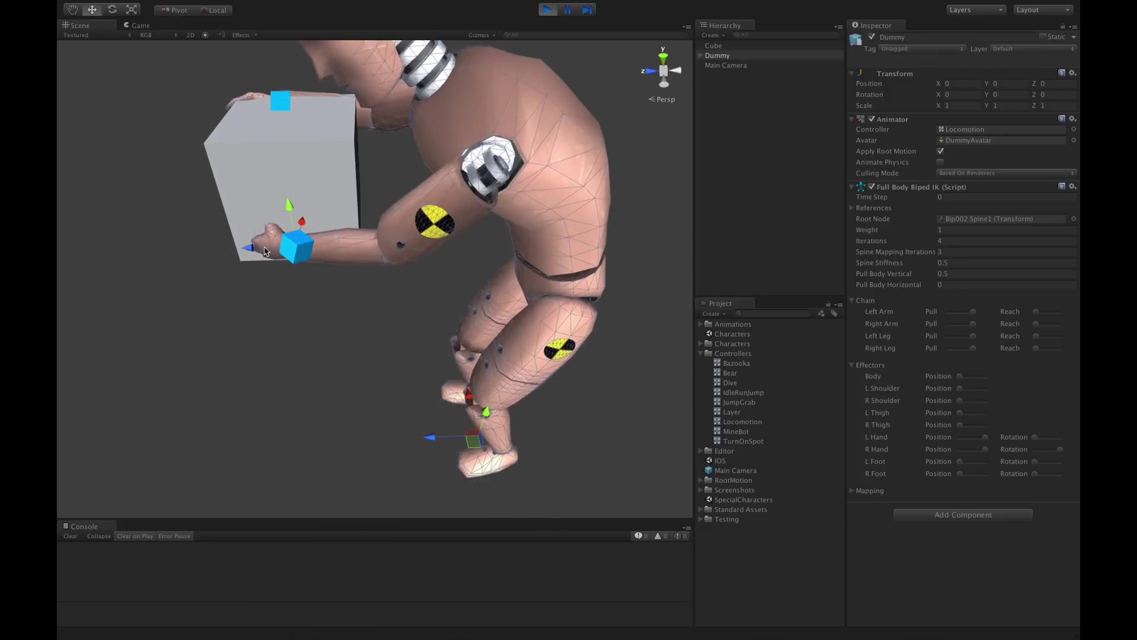
left_click_drag(1036, 437, 1073, 439)
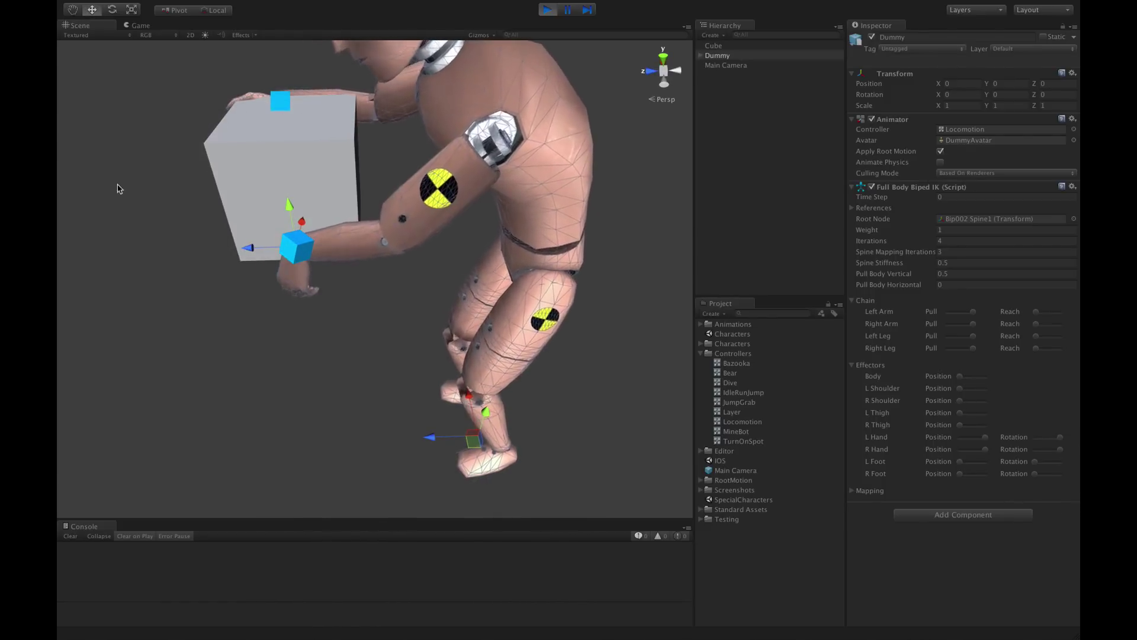
key("e")
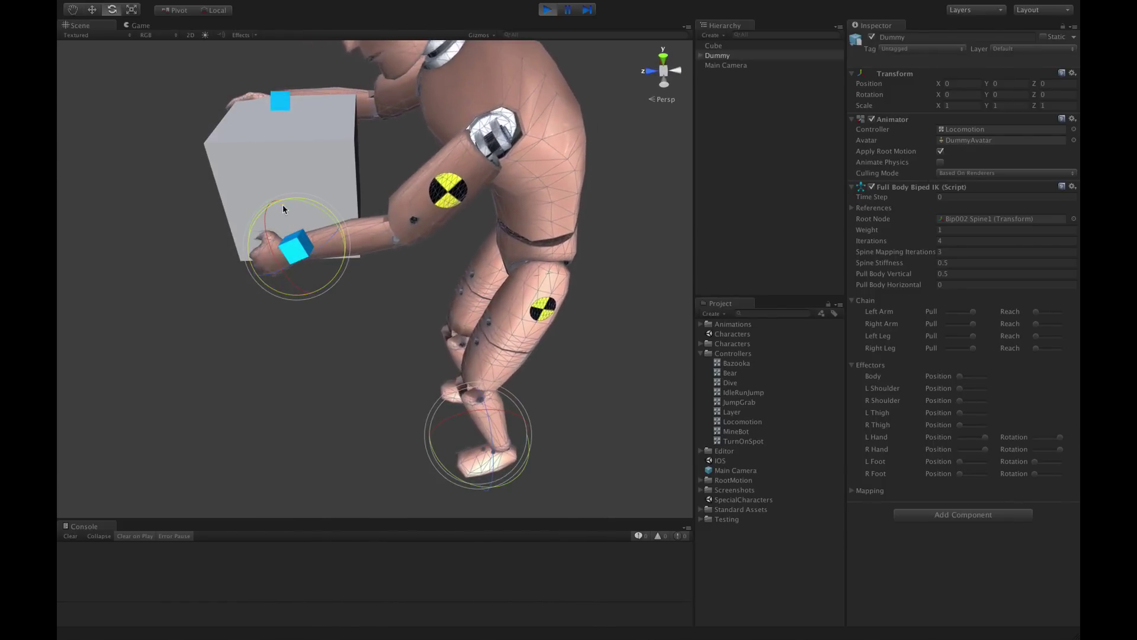
key("w")
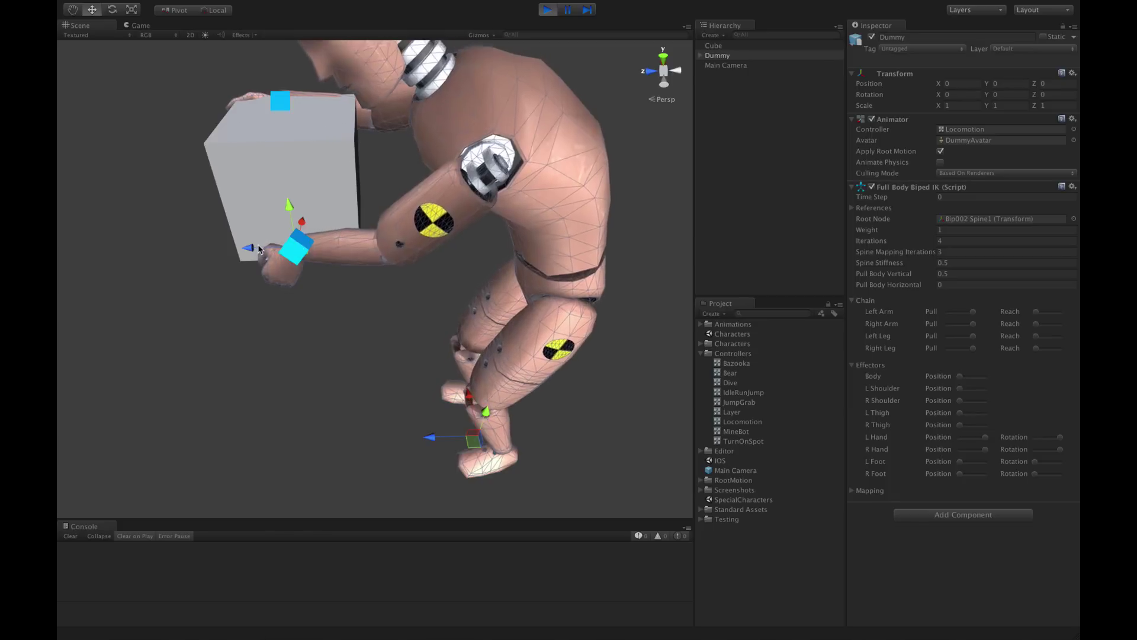
Pull the left hand effector back toward the body, turn the hand, and shift it sideways against the cube.
left_click_drag(258, 249, 325, 251)
left_click_drag(385, 291, 558, 223, "alt")
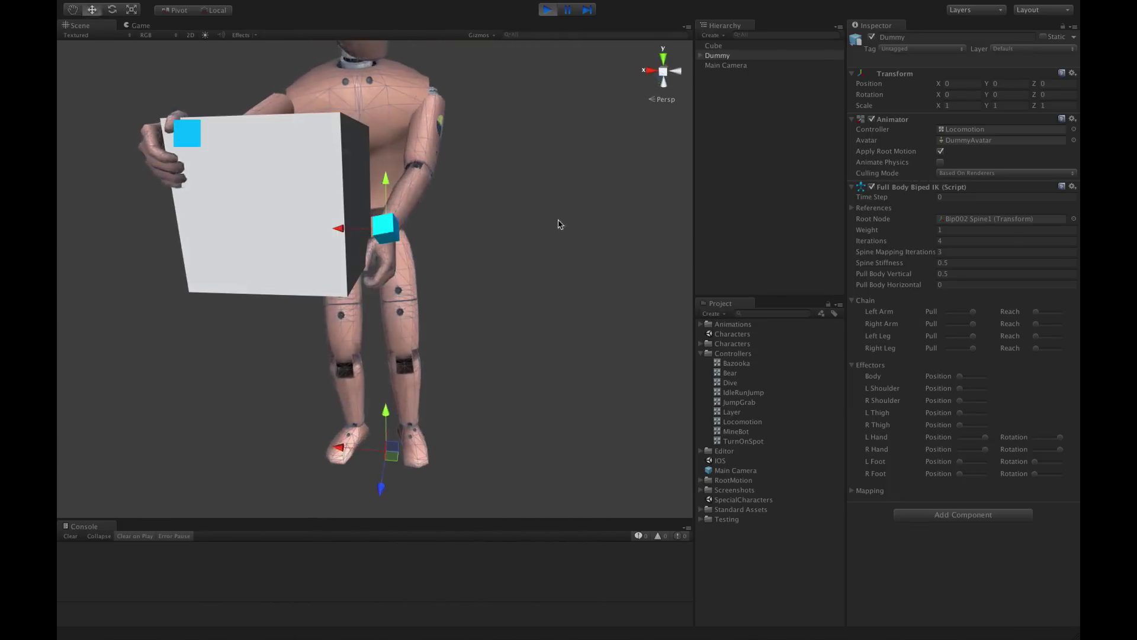
key("e")
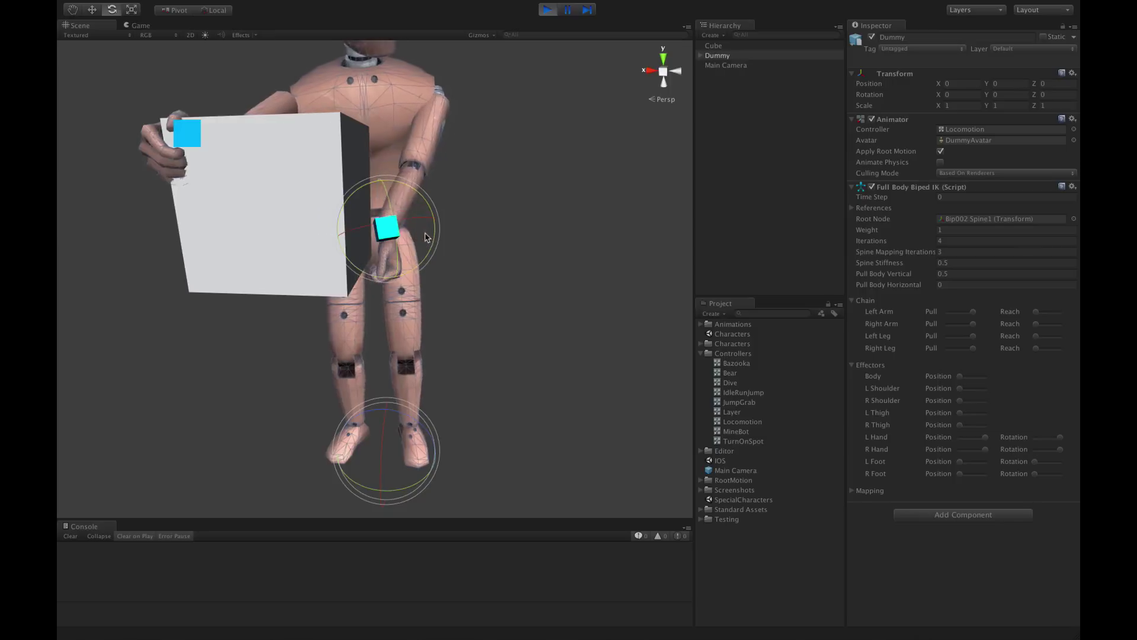
key("w")
left_click_drag(358, 231, 243, 232)
Rotate the left hand to fit against the cube and disable the Dummy's Animator component.
key("e")
left_click_drag(357, 220, 559, 286)
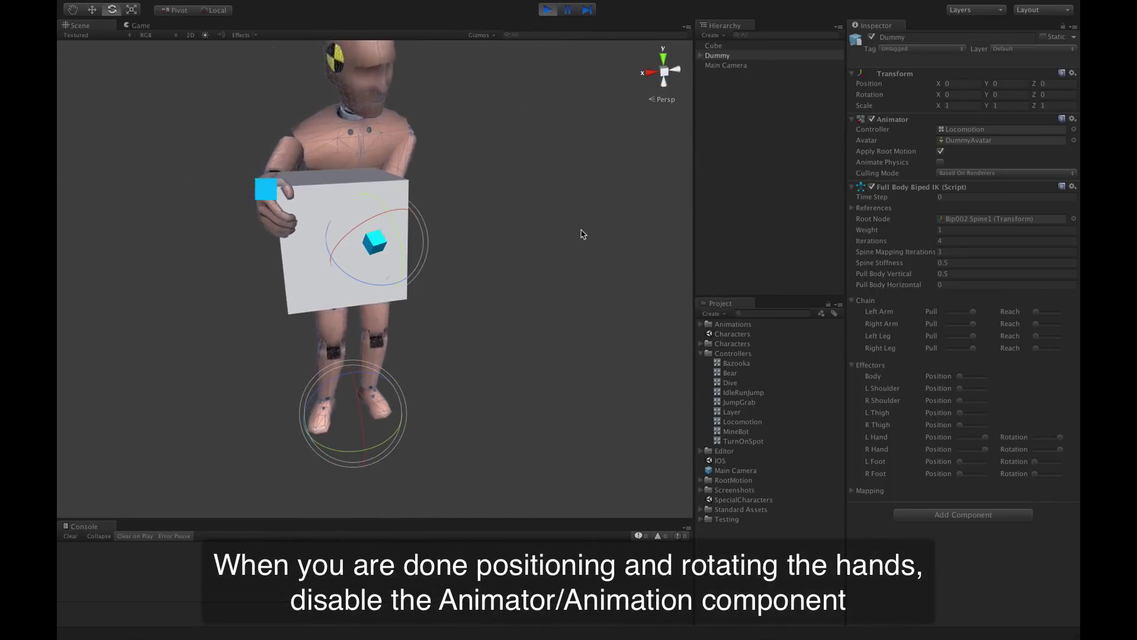
middle_click_drag(573, 197, 612, 225)
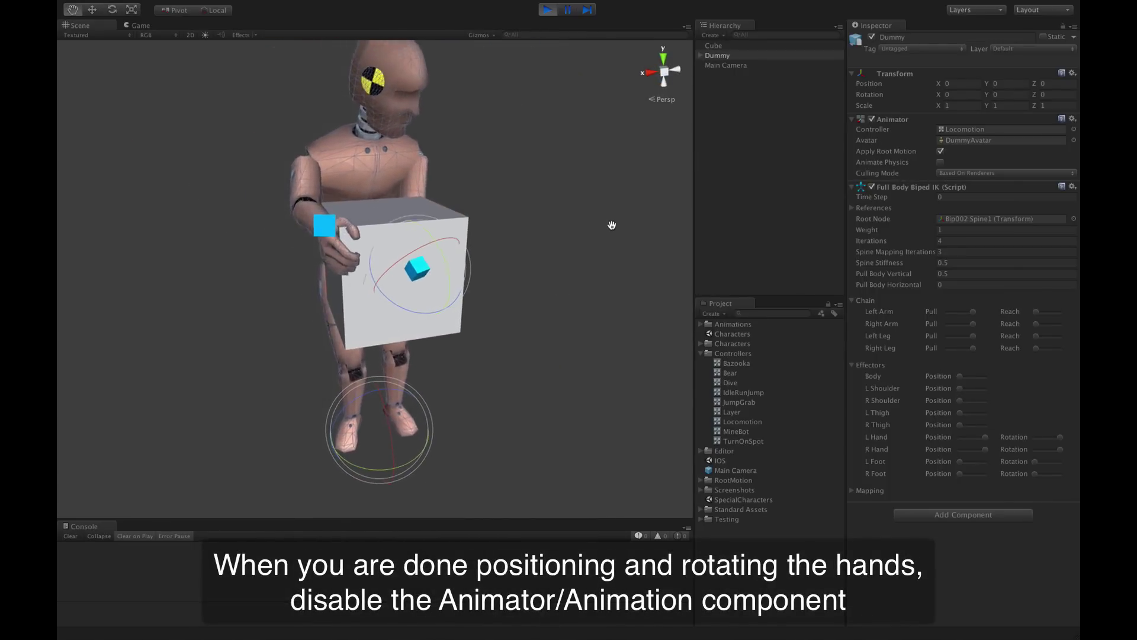
scroll(445, 163, "up", 5)
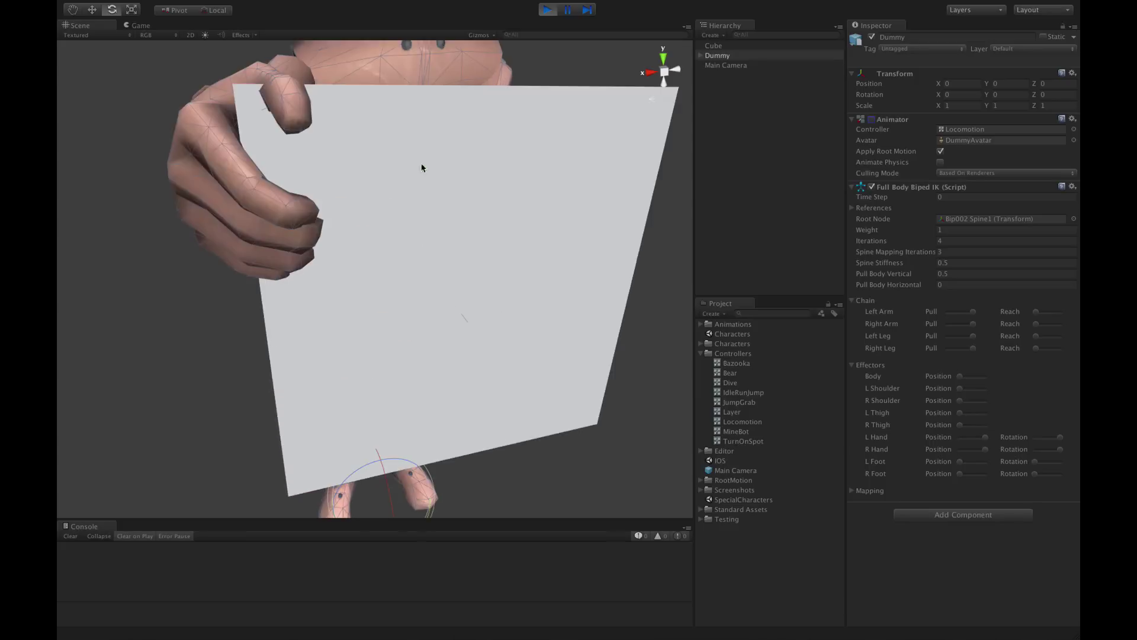
Expand the Dummy's bone hierarchy through the right arm and select Bip002 R Hand with its finger bones listed.
middle_click_drag(481, 133, 488, 193)
scroll(497, 202, "down", 5)
left_click_drag(518, 213, 654, 203, "alt")
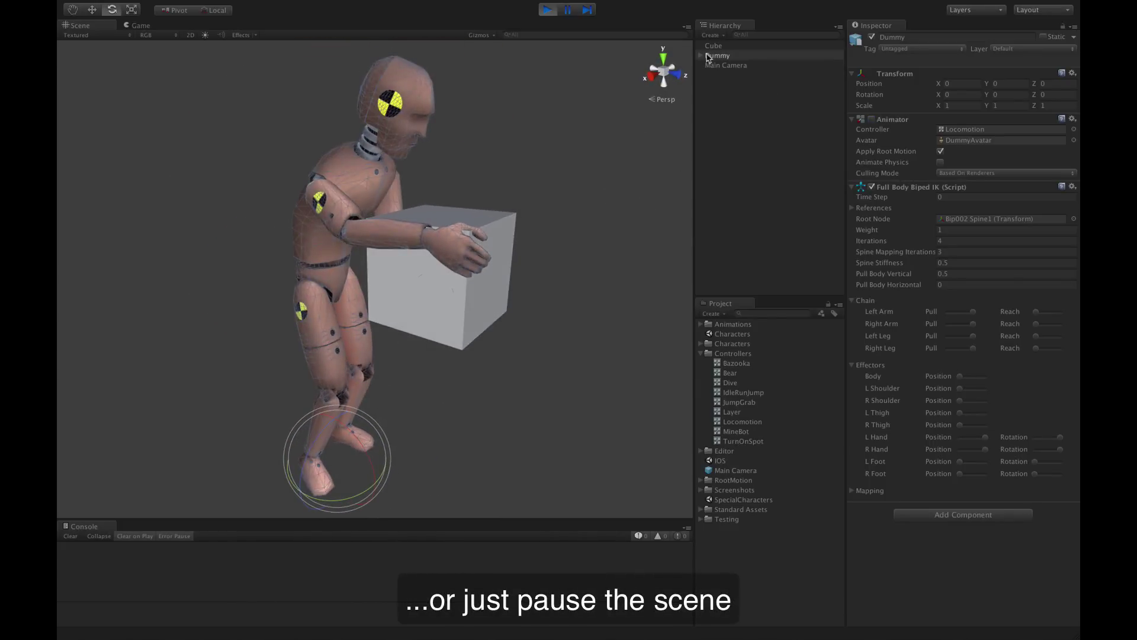
left_click(743, 76)
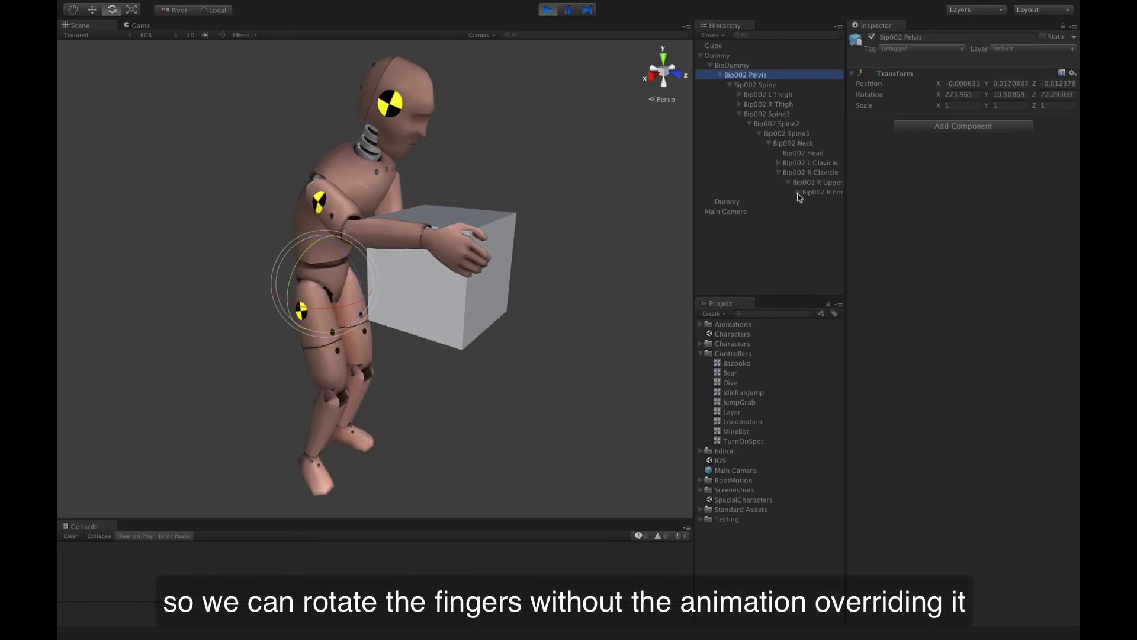
left_click(798, 192)
left_click_drag(694, 189, 640, 186)
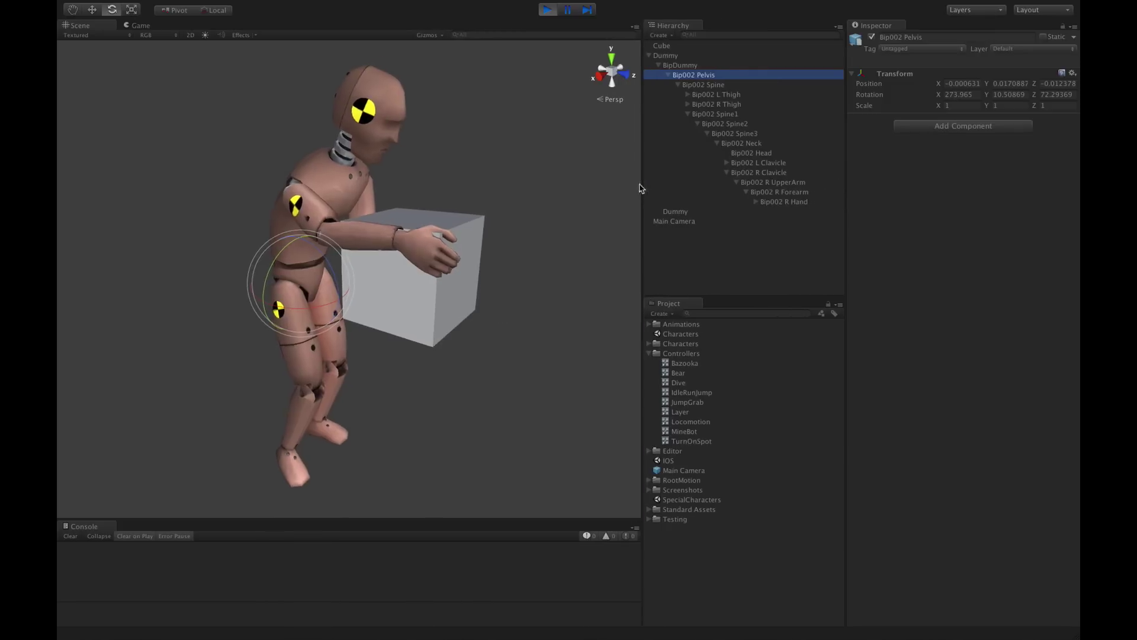
left_click(770, 203)
scroll(438, 231, "up", 3)
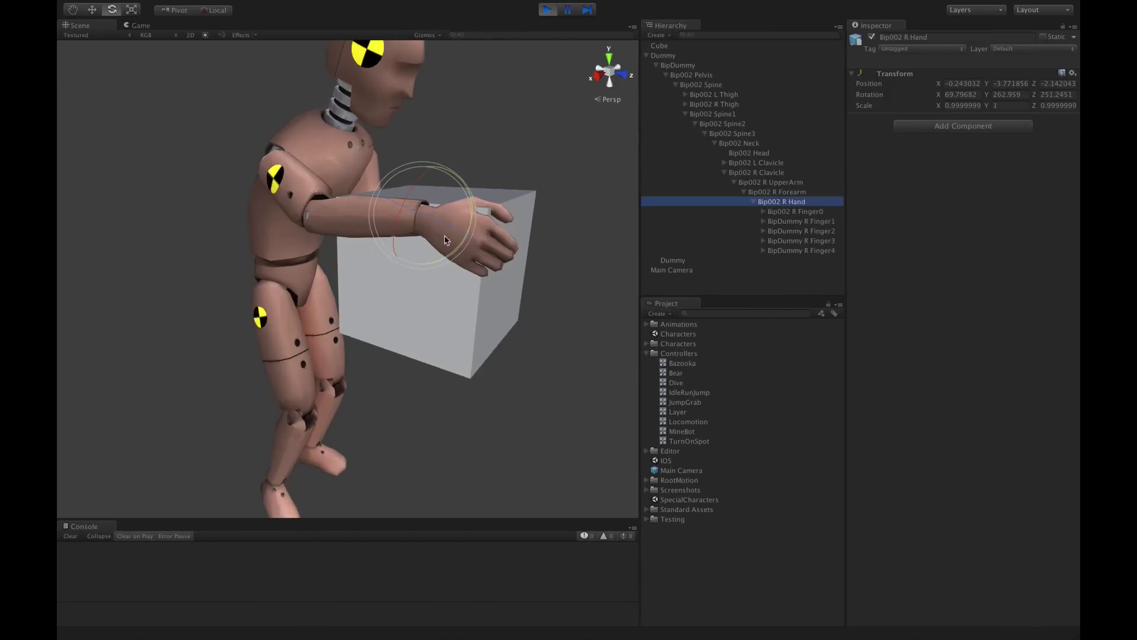
left_click_drag(569, 231, 440, 230, "alt")
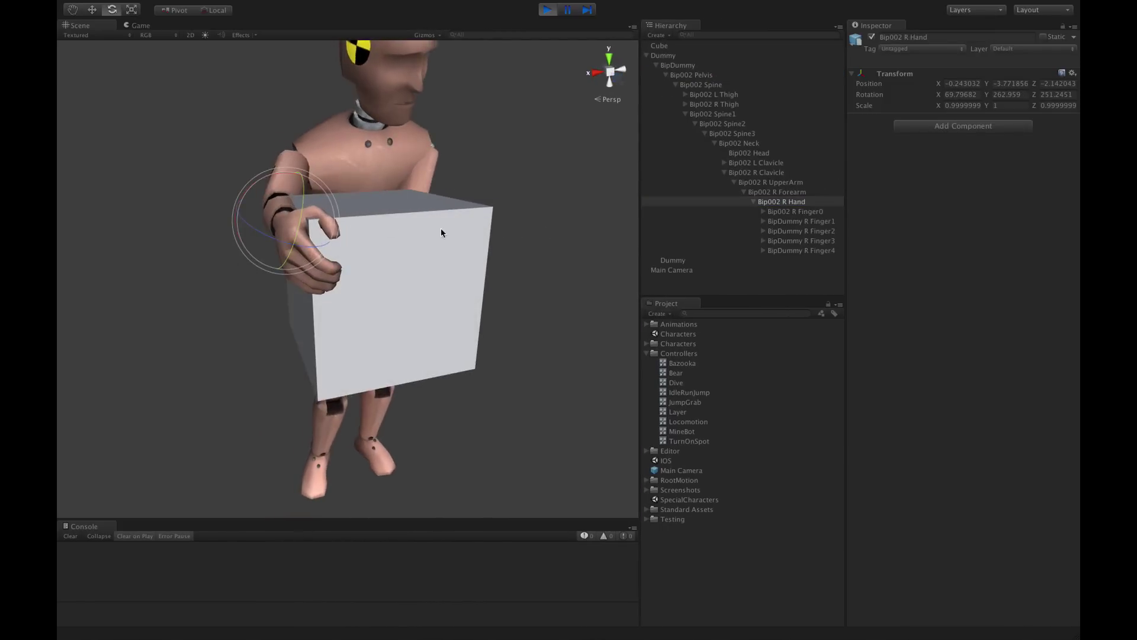
Rotate the right thumb Bip002 R Finger0 slightly and turn BipDummy R Finger1 to fit against the cube.
left_click(795, 213)
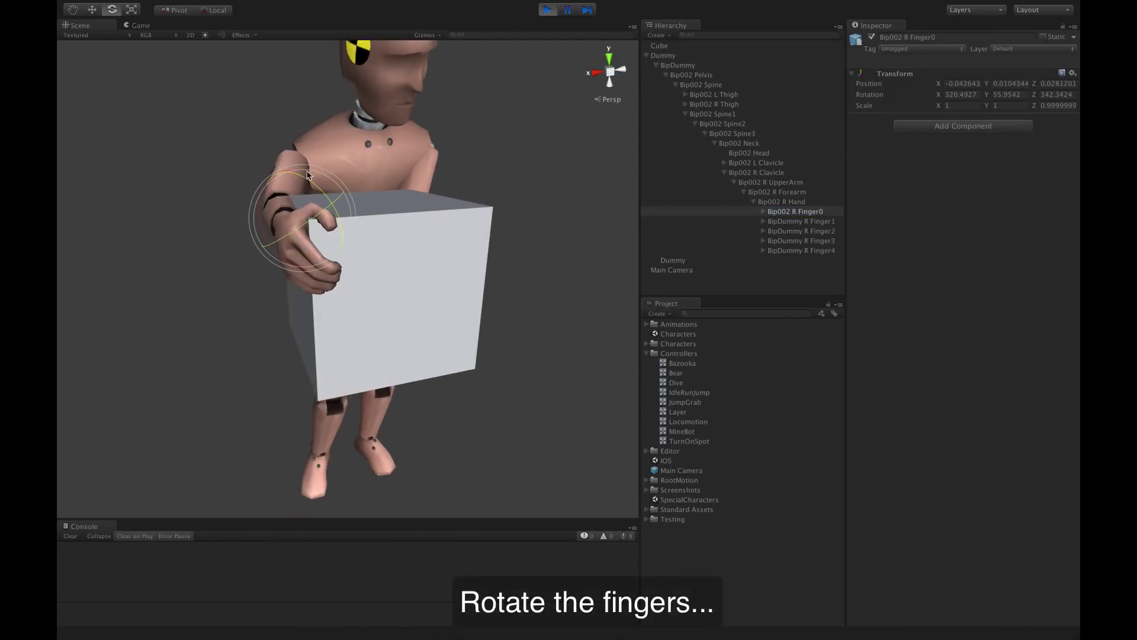
left_click_drag(306, 174, 812, 237, "alt")
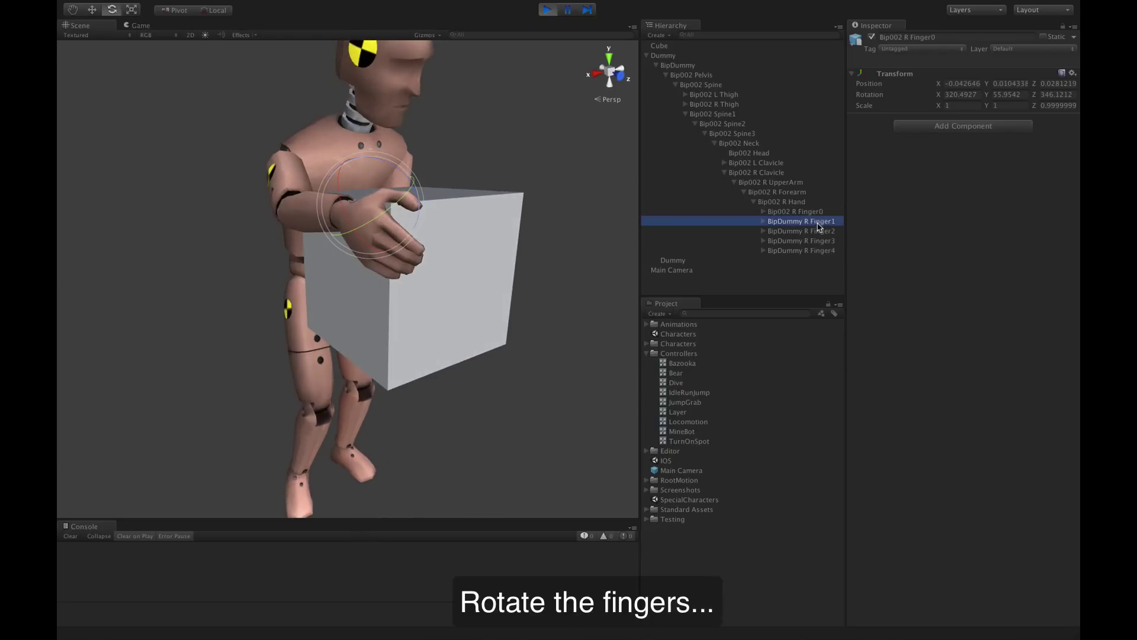
left_click(818, 223)
scroll(508, 229, "up", 3)
left_click_drag(508, 229, 406, 255, "alt")
left_click_drag(152, 200, 182, 212)
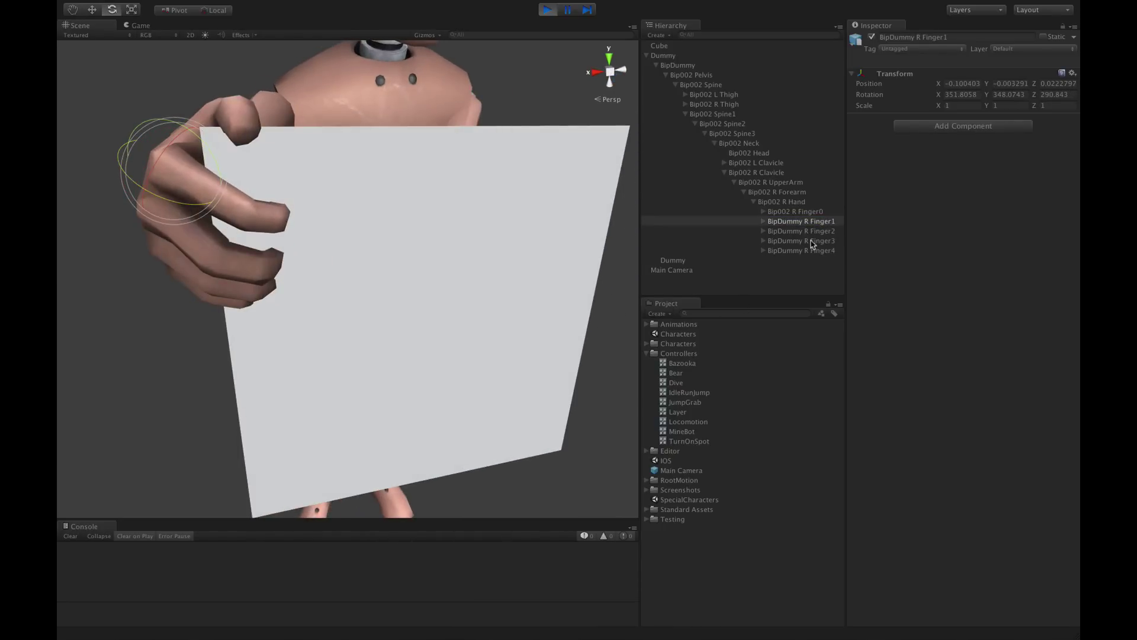
Rotate BipDummy R Finger2, R Finger3 and R Finger4 to fit the cube, and turn the thumb Bip002 R Finger0 toward it.
left_click_drag(143, 241, 157, 249)
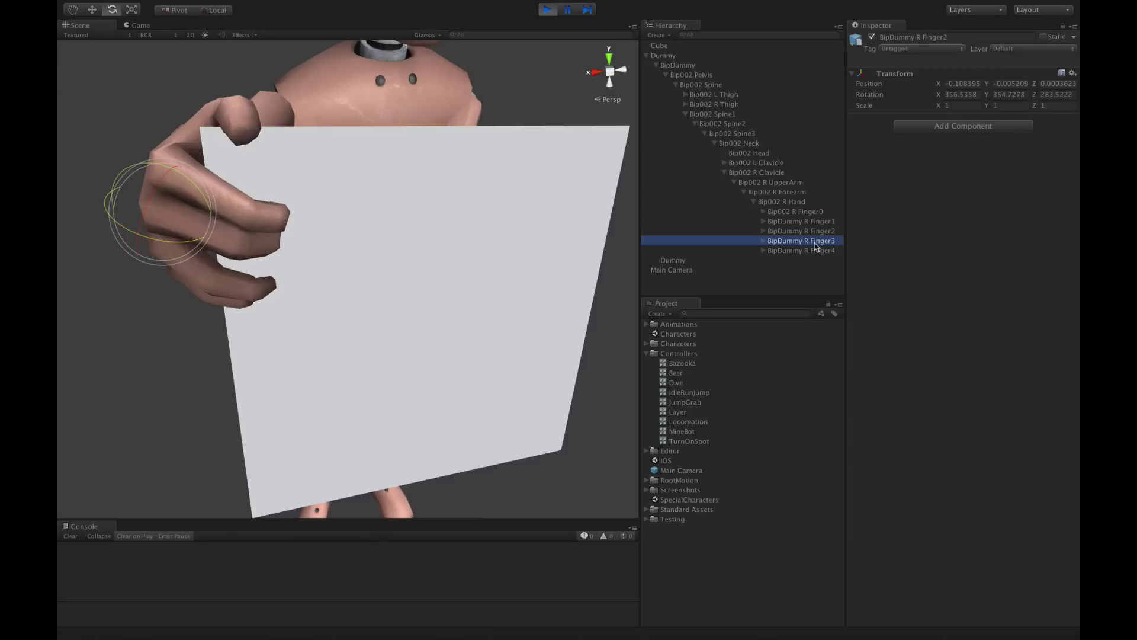
left_click_drag(154, 270, 184, 285)
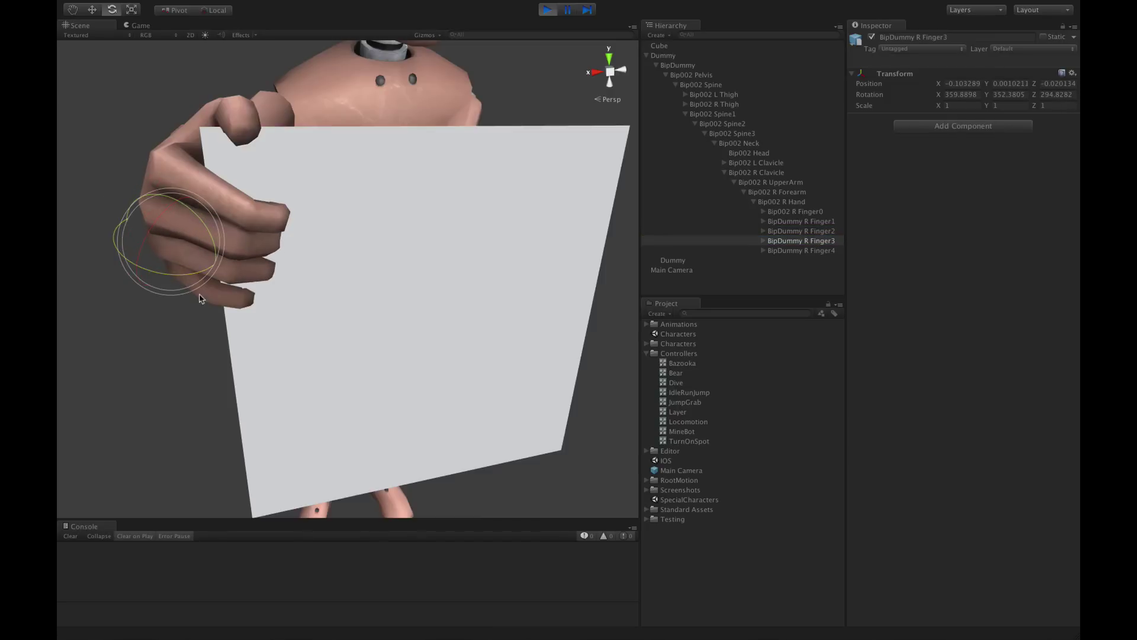
left_click(812, 251)
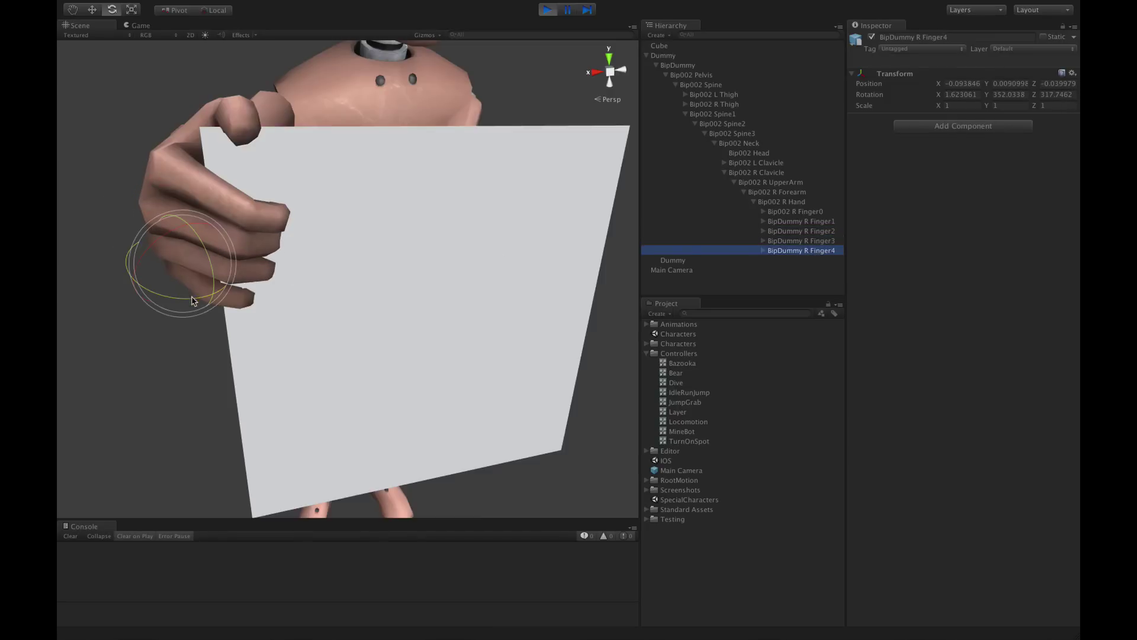
left_click_drag(221, 296, 524, 247, "alt")
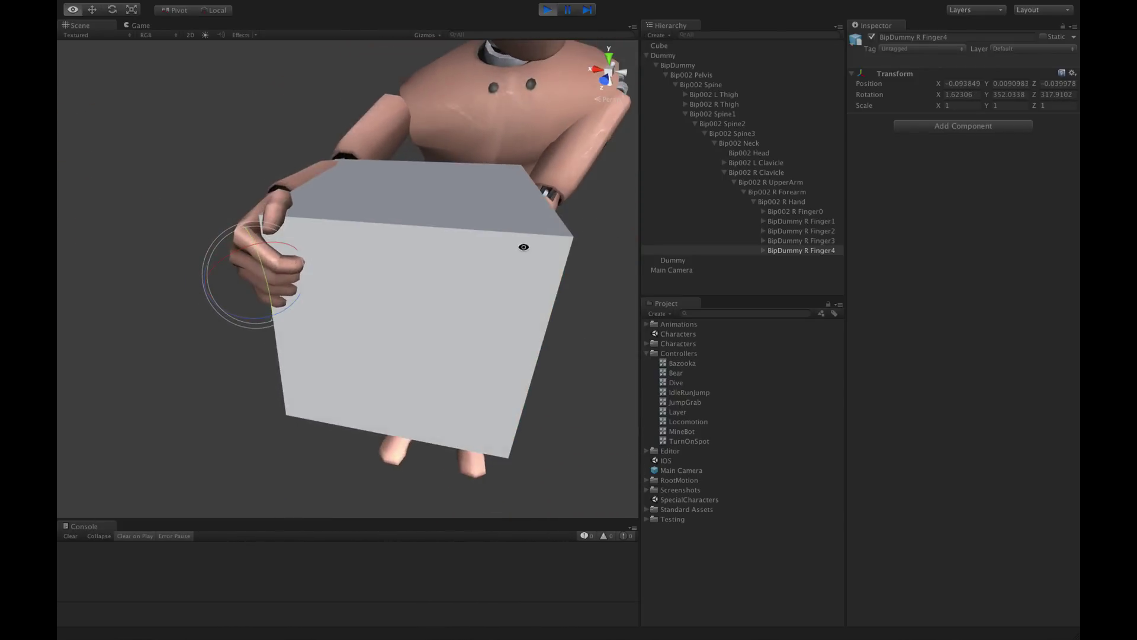
left_click(779, 211)
left_click_drag(250, 209, 368, 199)
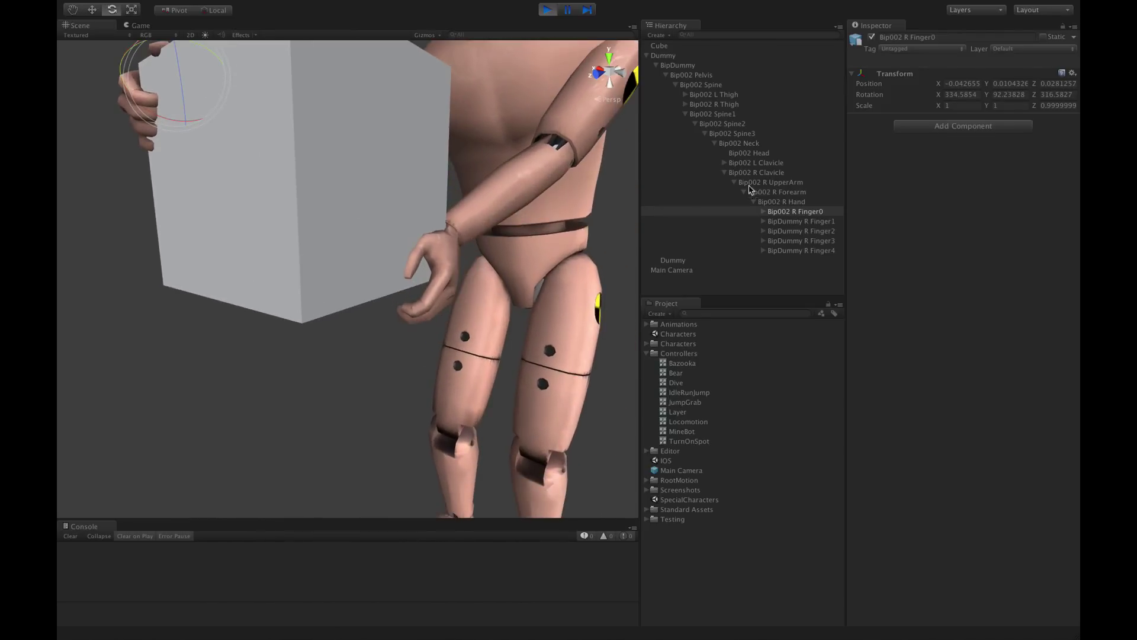
Expand the left arm bones from Bip002 L Clavicle to the fingers and rotate the thumb Bip002 L Finger0.
left_click(723, 164)
left_click(734, 173)
left_click(744, 183)
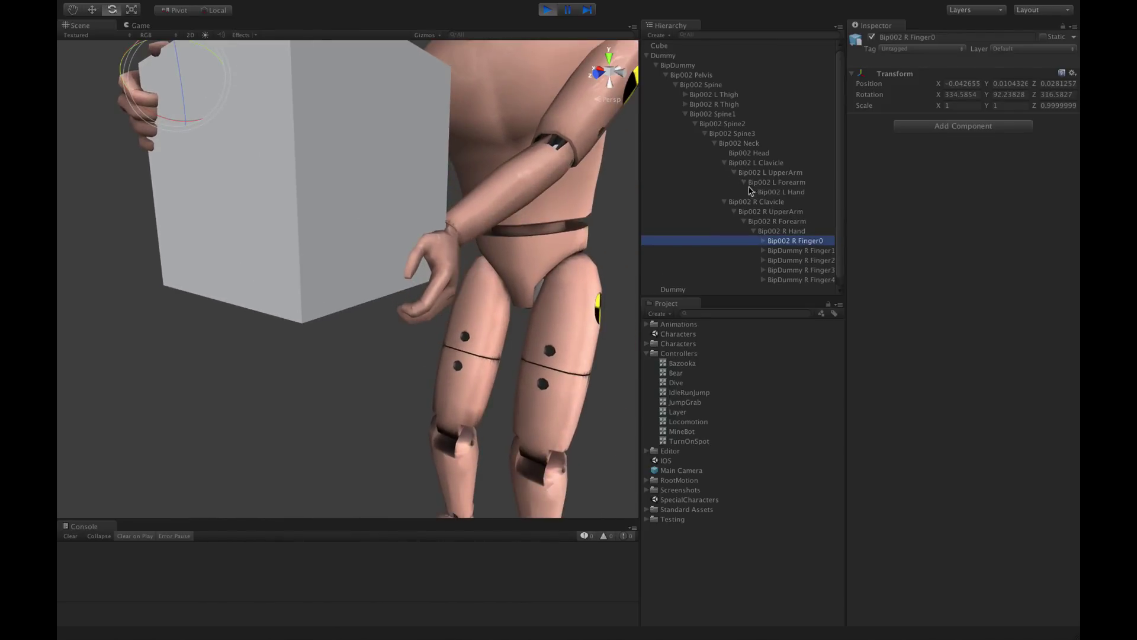
left_click(754, 192)
left_click(785, 202)
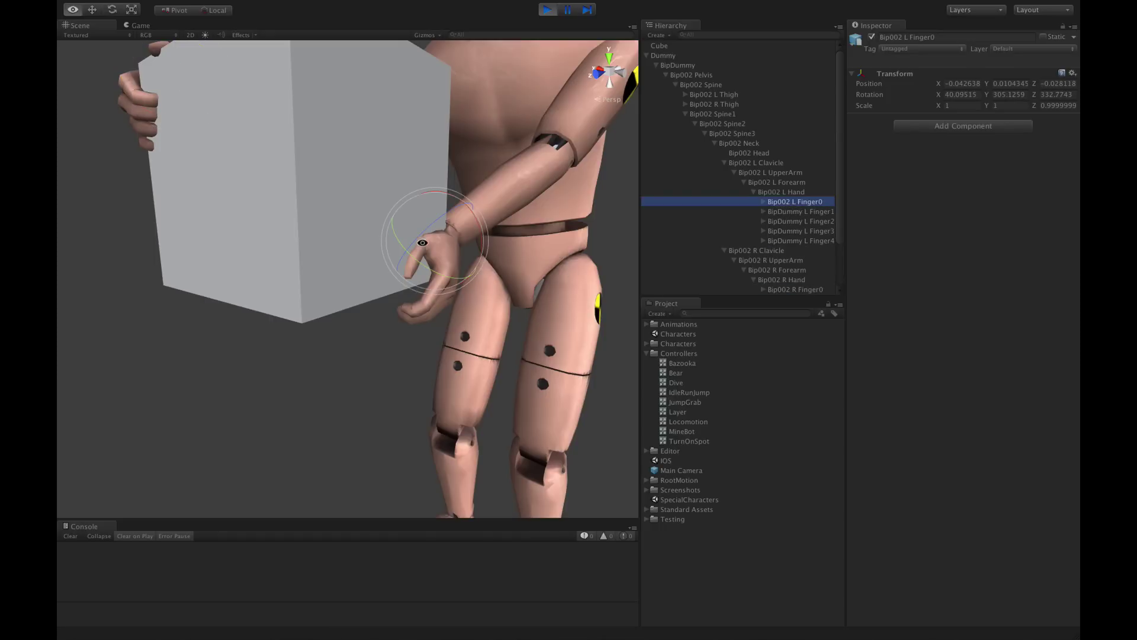
left_click_drag(430, 218, 415, 233)
left_click_drag(415, 233, 458, 231, "alt")
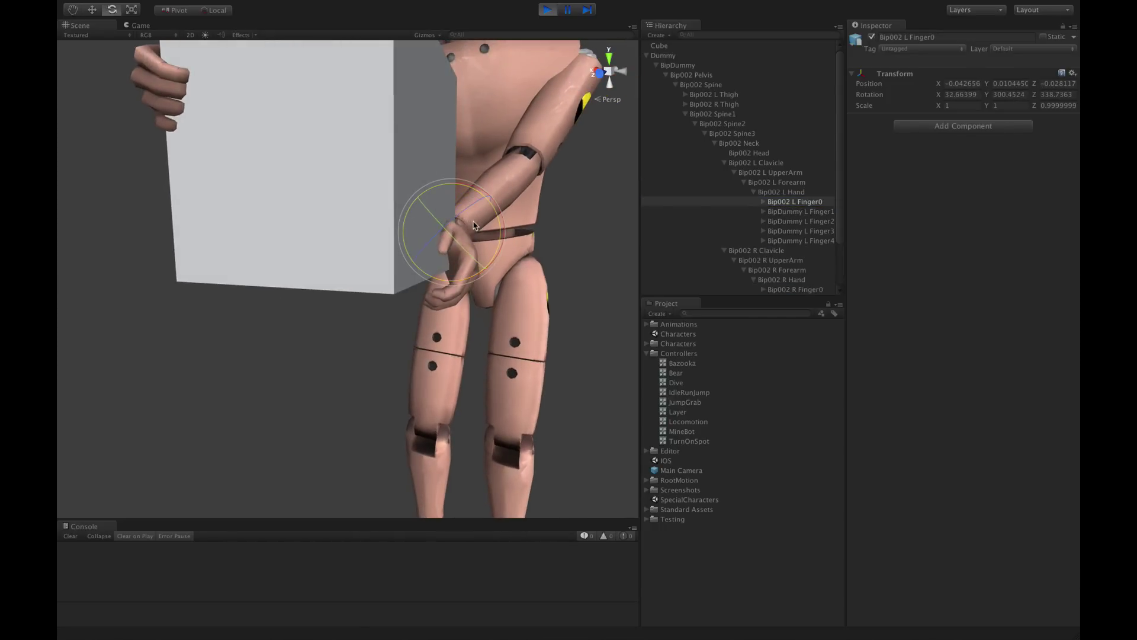
Rotate the left hand's finger bones, BipDummy L Finger1 through L Finger4, into a gripping pose.
left_click(812, 218)
left_click_drag(456, 268, 478, 272, "alt")
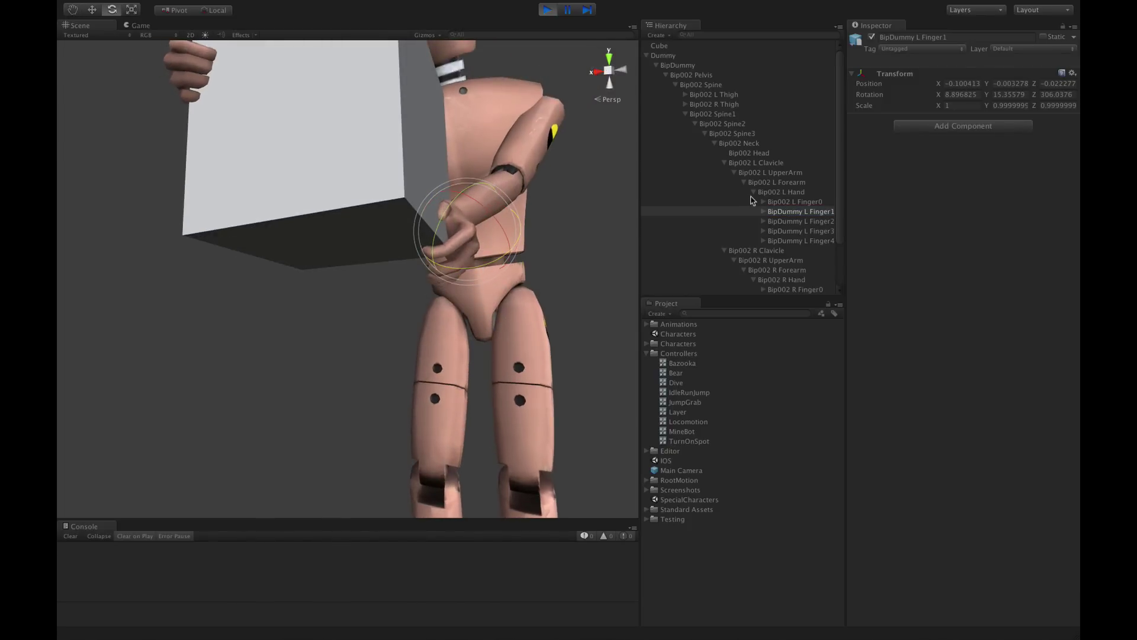
left_click(786, 221)
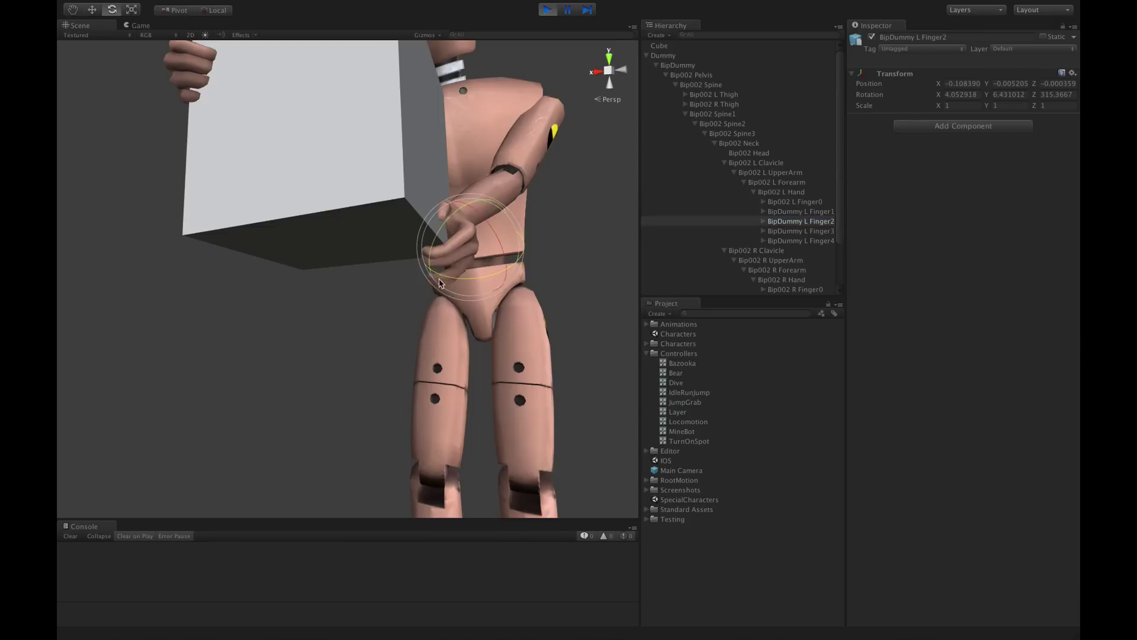
left_click(798, 231)
left_click_drag(397, 291, 387, 234, "alt")
left_click(809, 241)
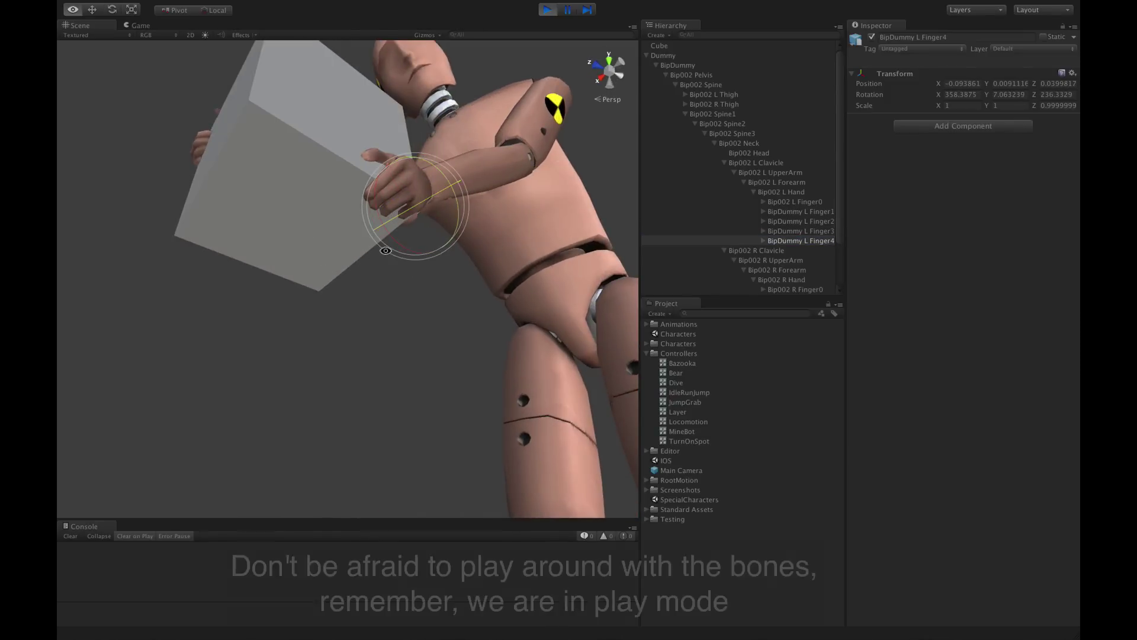
Move the Bip002 L Hand bone into place against the cube's side face.
left_click_drag(297, 277, 624, 327, "alt")
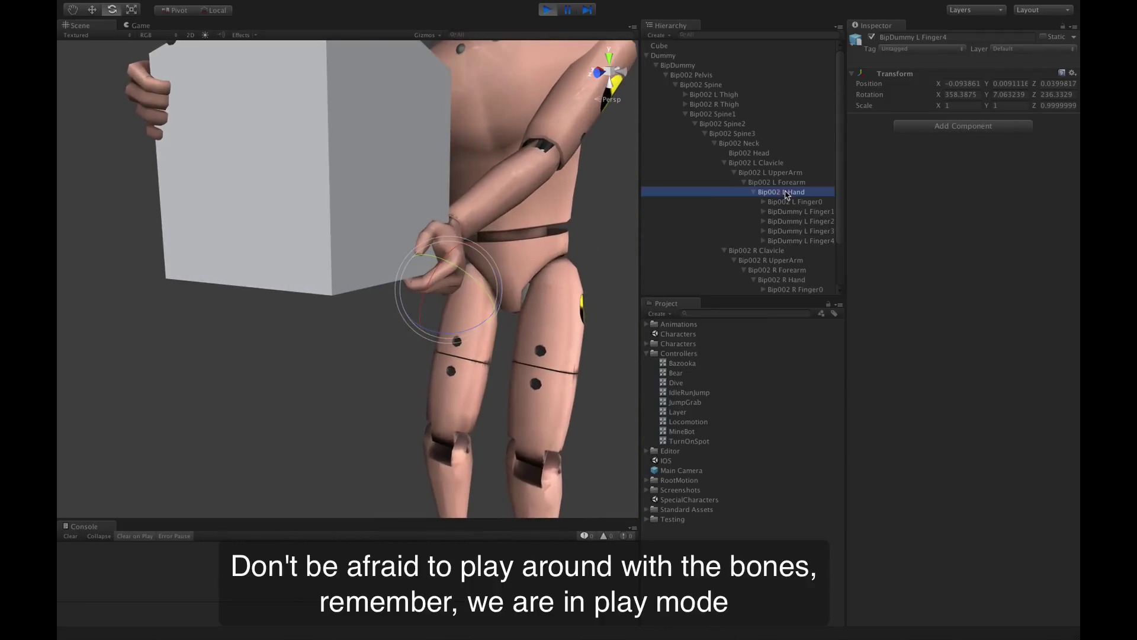
key("w")
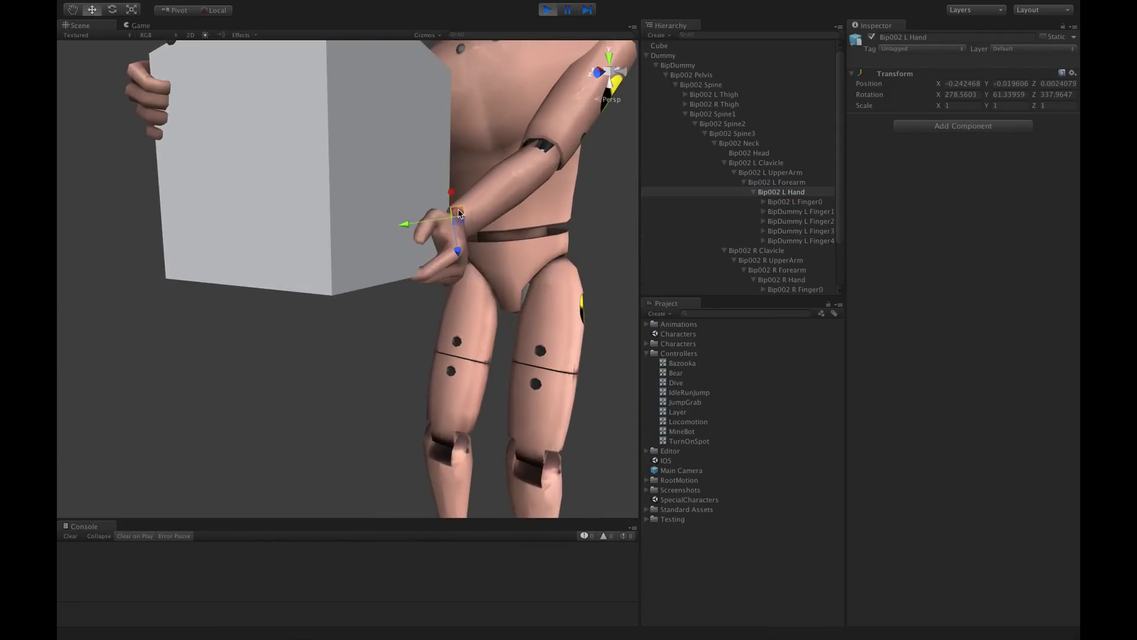
key("f")
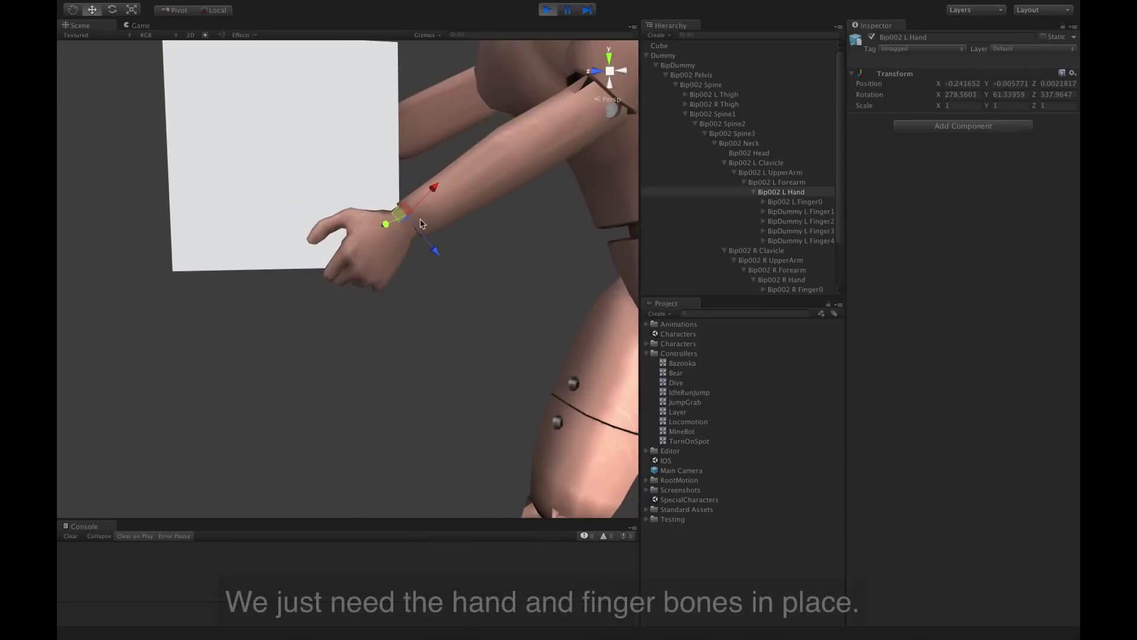
scroll(460, 220, "down", 5, "alt")
left_click_drag(463, 218, 565, 264, "alt")
left_click_drag(458, 242, 513, 246)
scroll(460, 243, "down", 5)
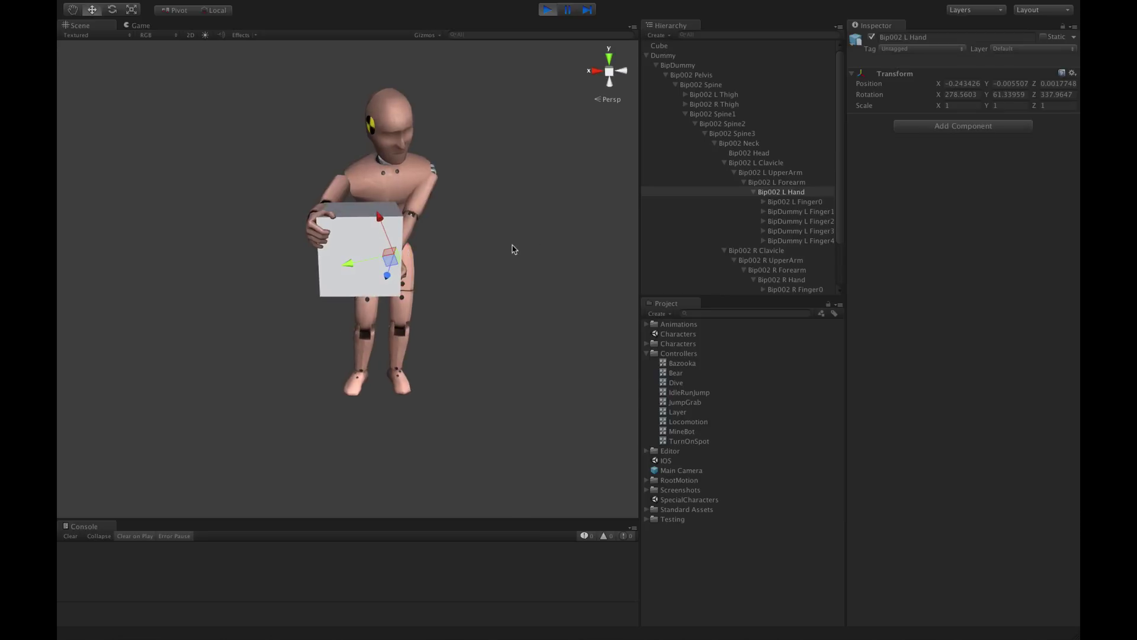
Collapse the finger bones and copy the Bip002 L Hand and Bip002 R Hand bones together.
left_click(756, 193)
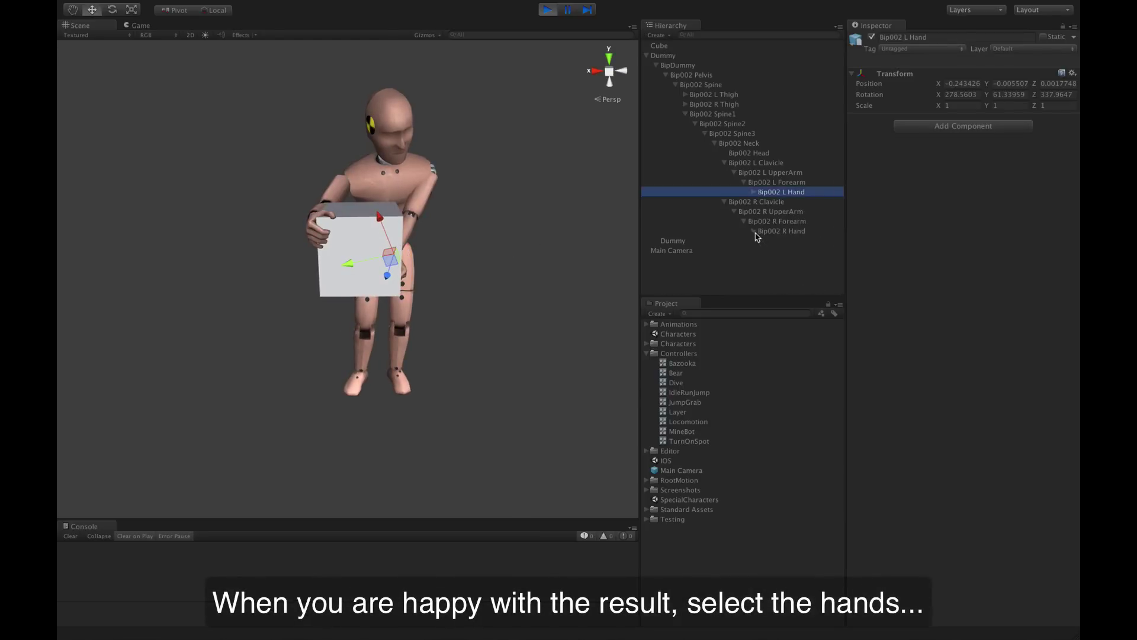
left_click(777, 232, "ctrl")
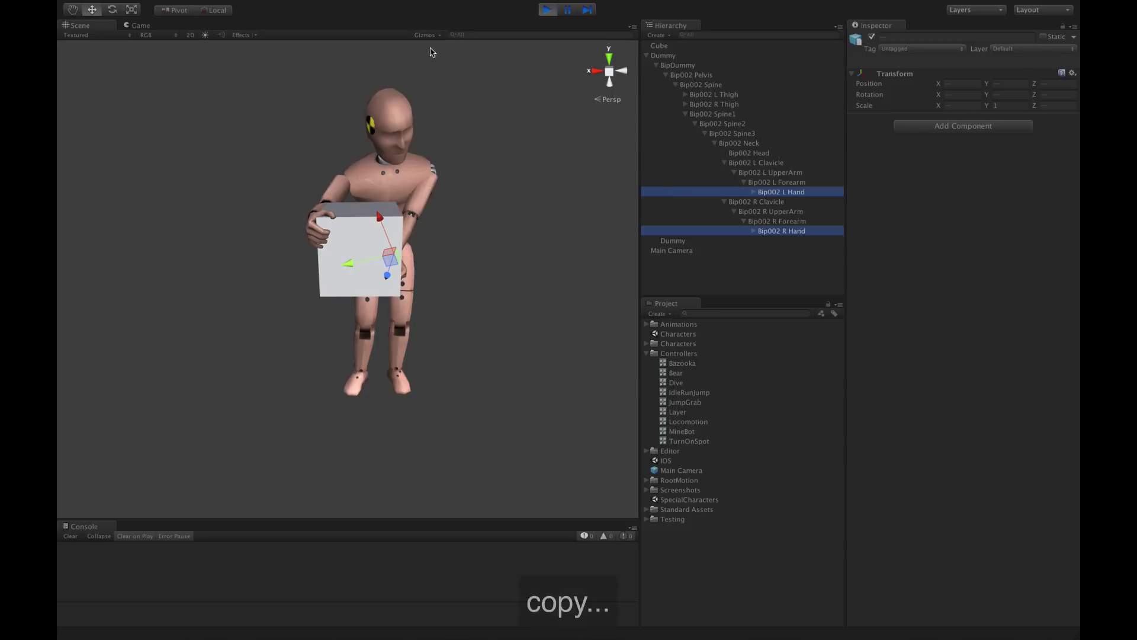
left_click(157, 7)
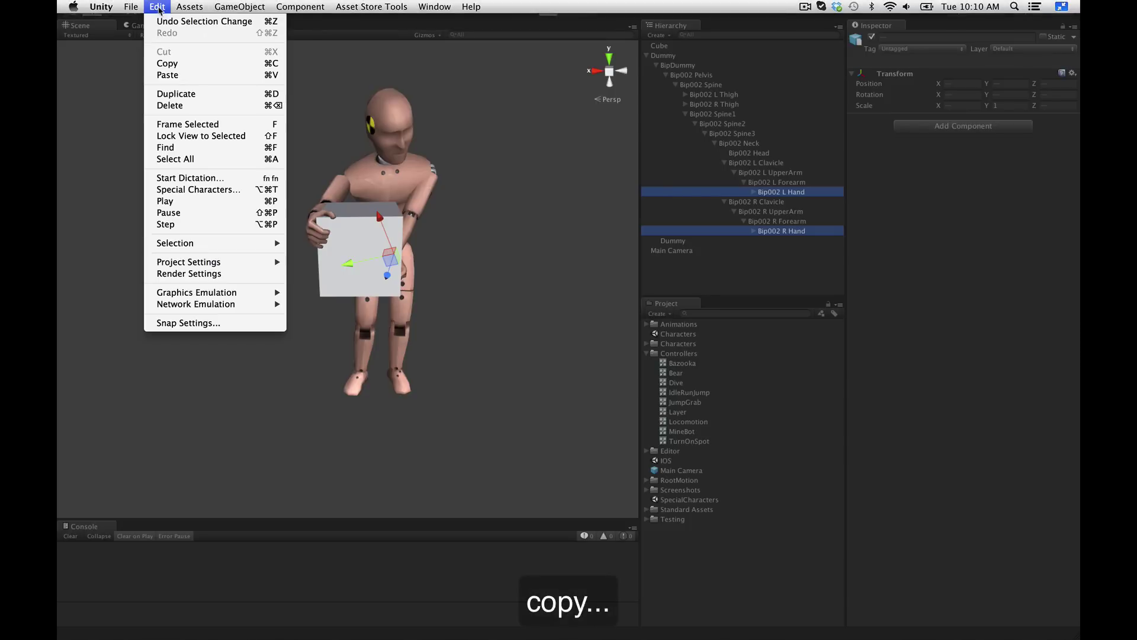
left_click(169, 64)
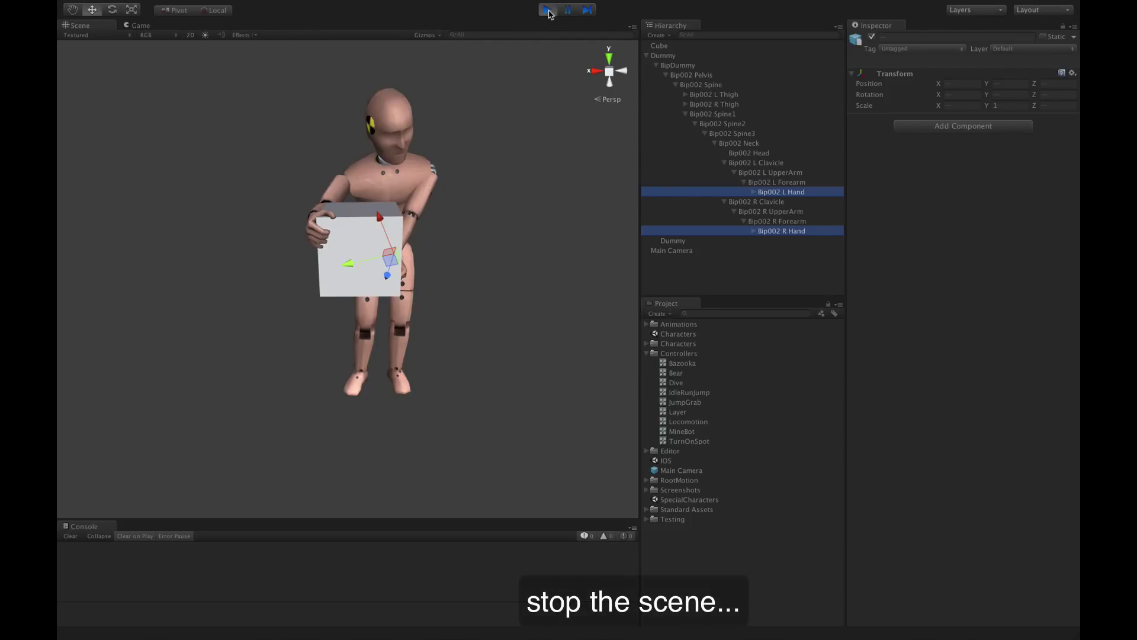
Stop play mode and paste the copied posed hand bones into the scene.
left_click(548, 10)
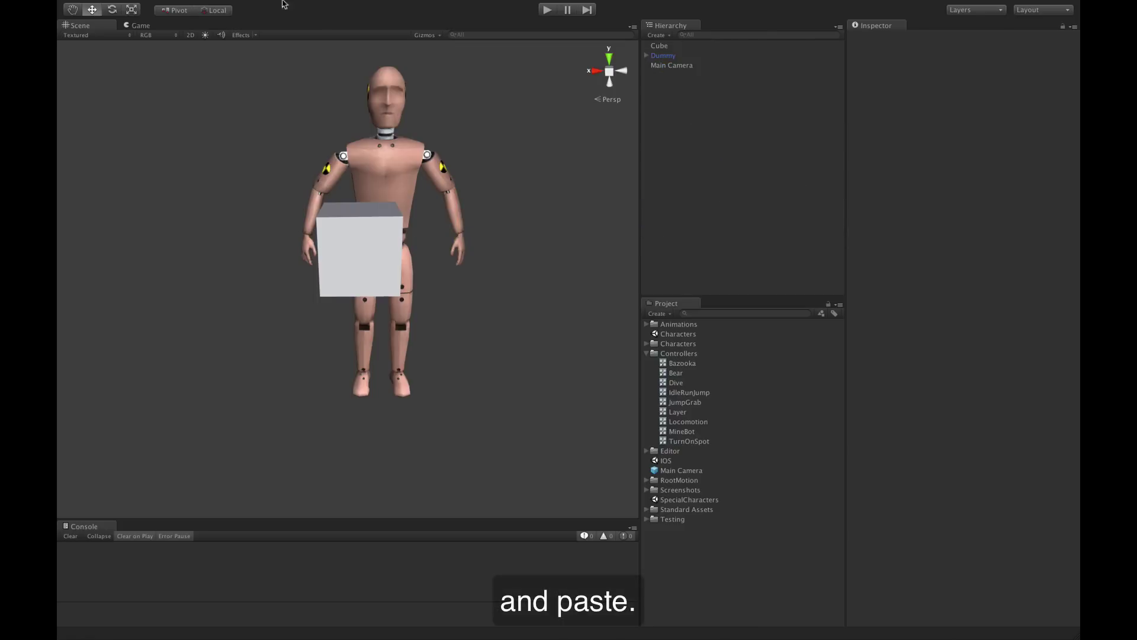
left_click(157, 7)
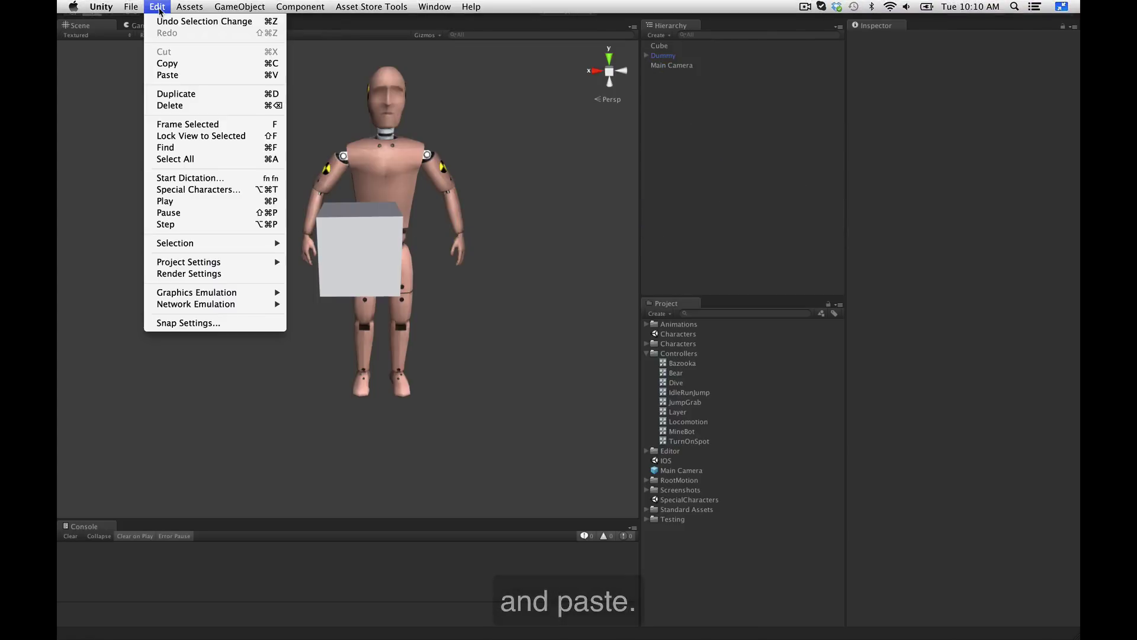
left_click(176, 75)
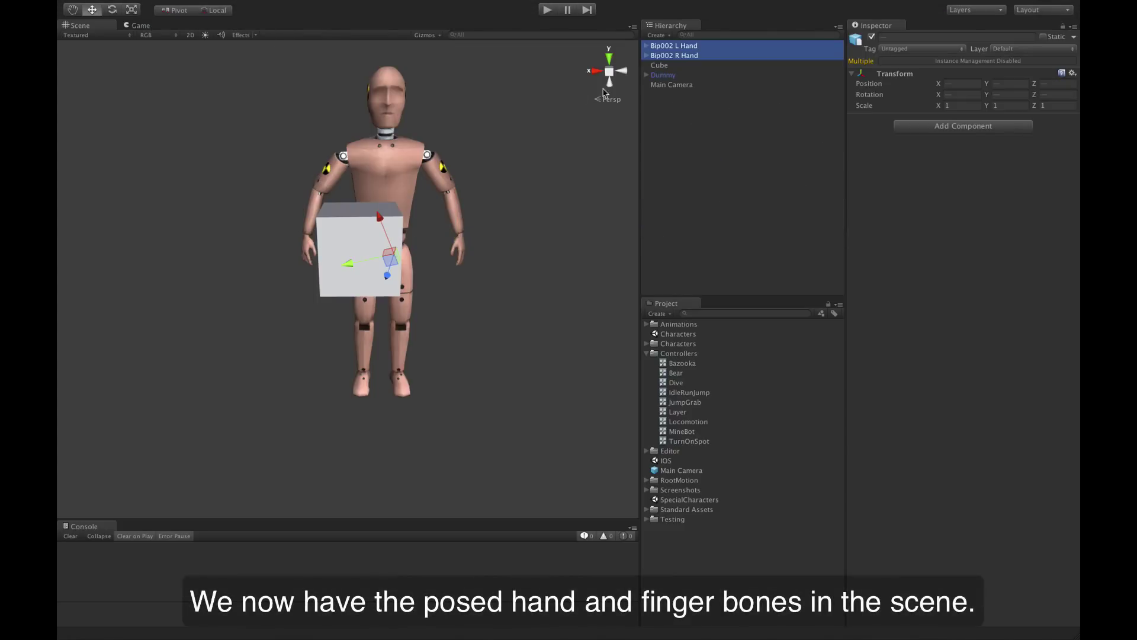
Parent the pasted Bip002 L Hand and Bip002 R Hand to the Cube and expand the Cube's children.
scroll(557, 104, "up", 1)
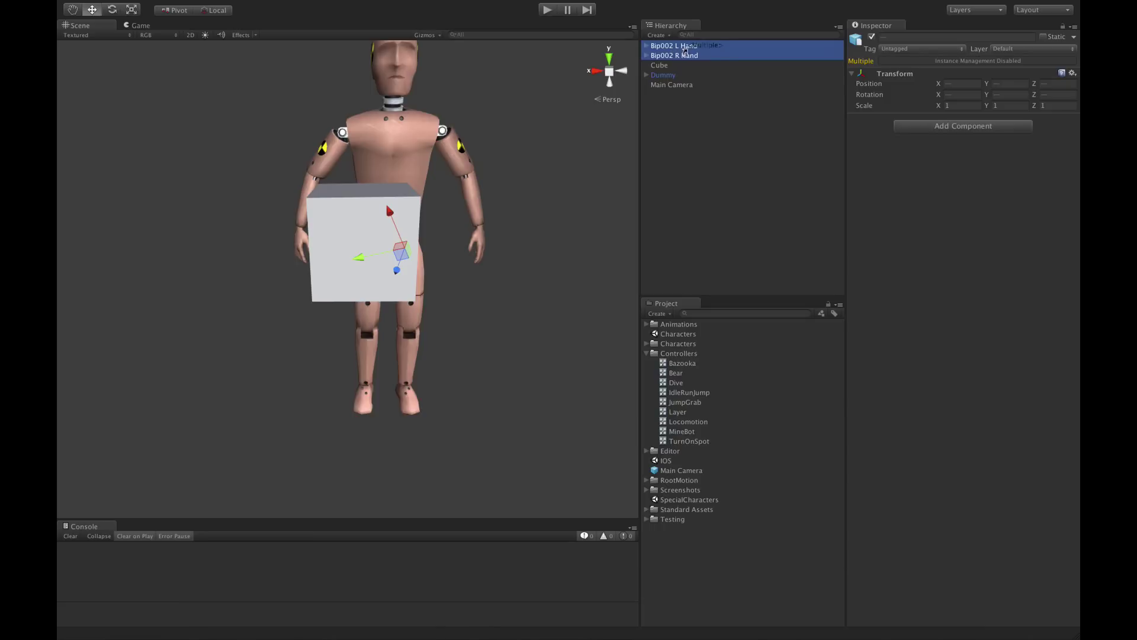
left_click_drag(676, 50, 684, 66)
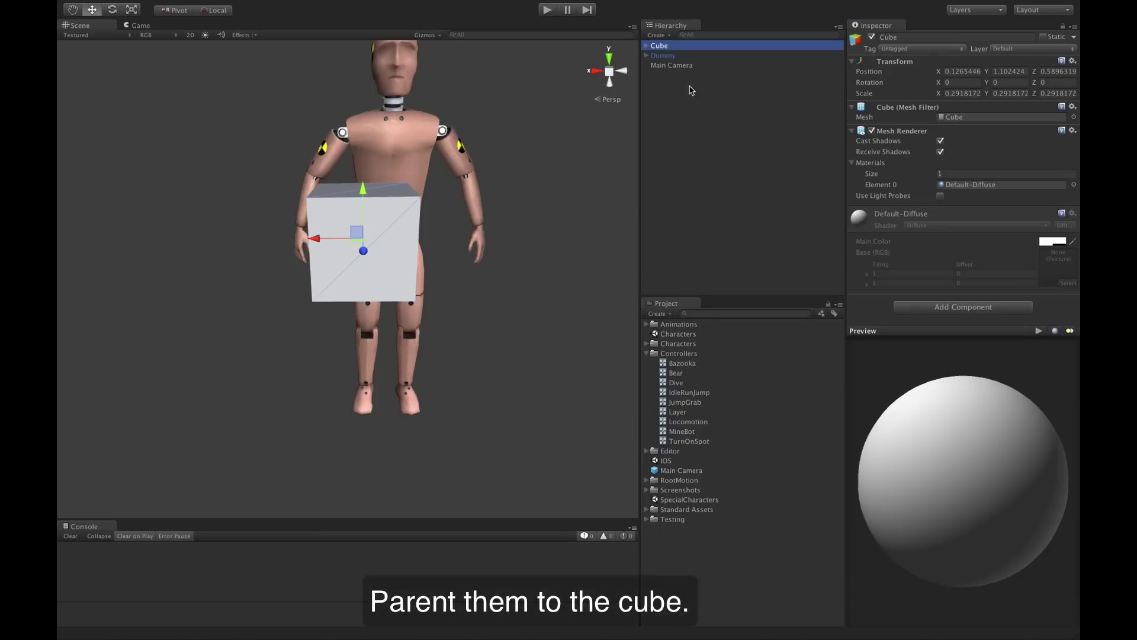
left_click(647, 46)
Inspect the left and right hand bones nested under the Cube and clear the selection.
left_click(667, 55)
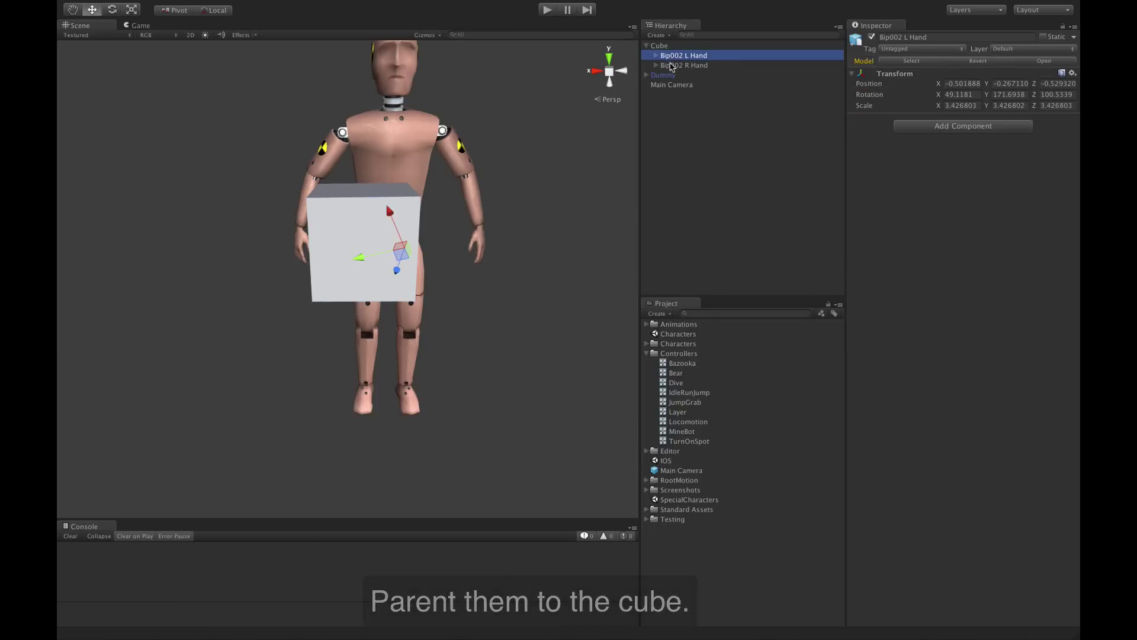
left_click(670, 65)
left_click(656, 55)
left_click(655, 55)
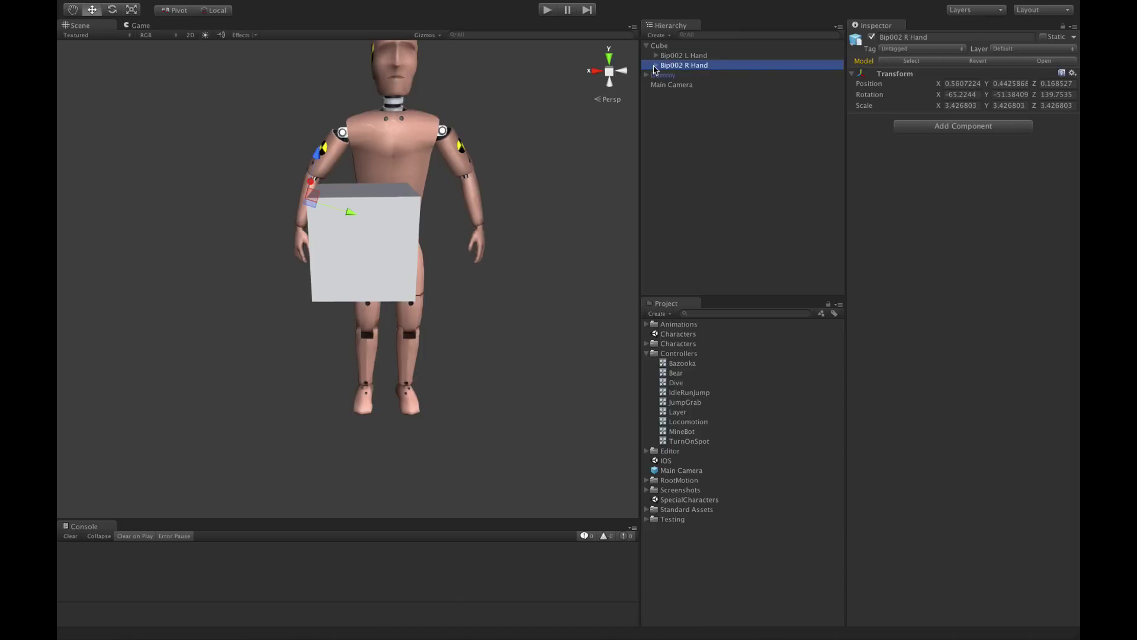
left_click(655, 55)
left_click(655, 55)
left_click(716, 165)
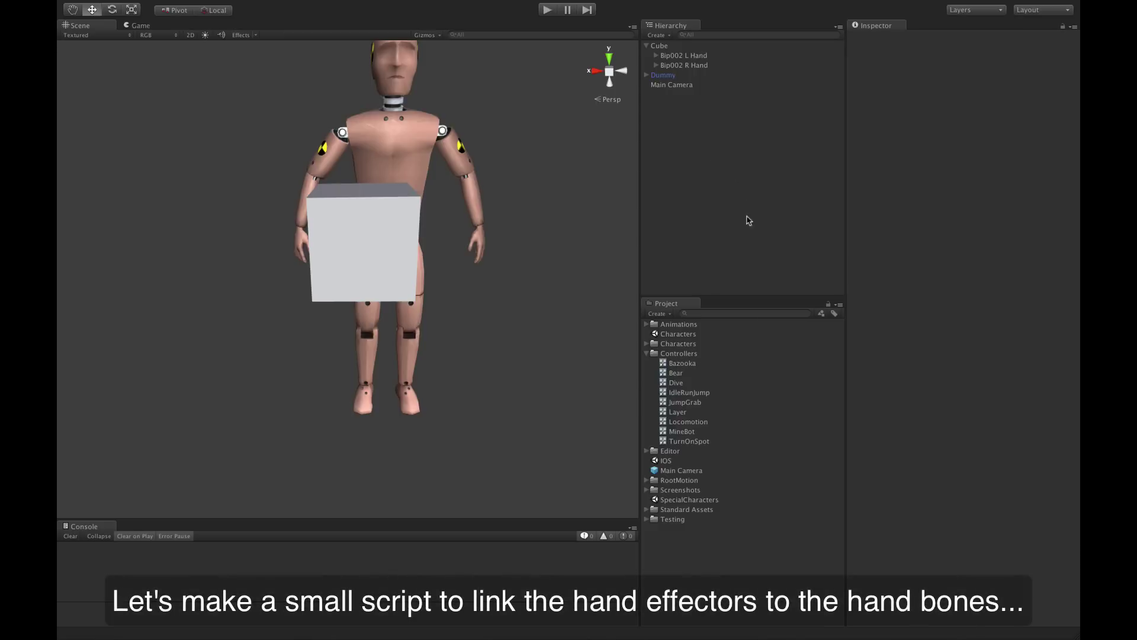
Create a new C# script asset named HoldCube in the project.
left_click(659, 313)
left_click(672, 352)
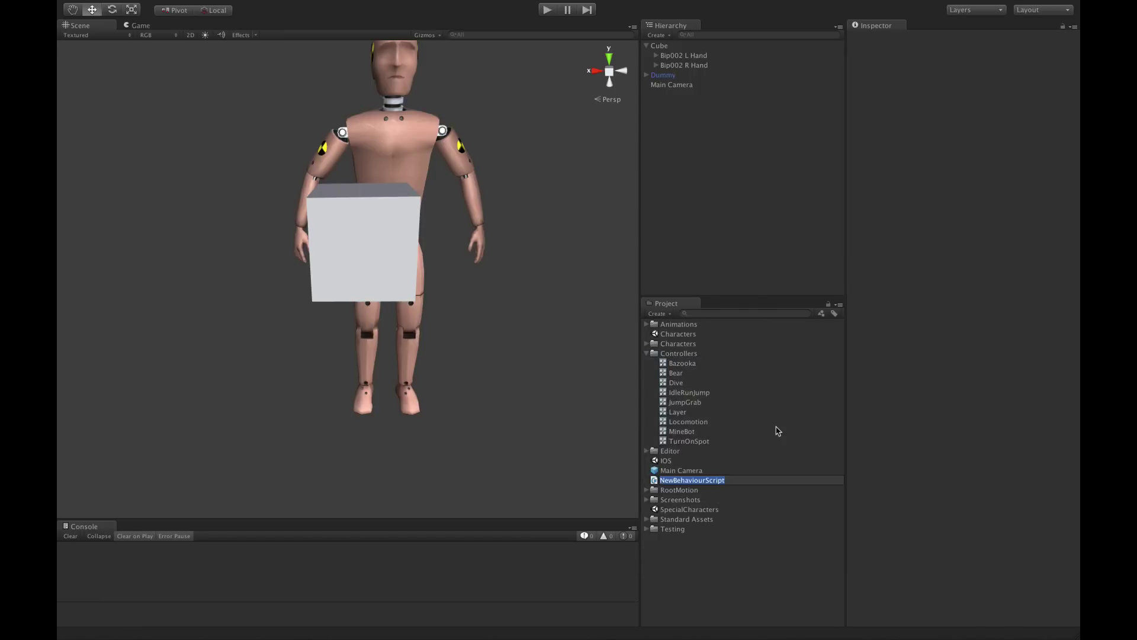
type("HoldCube")
key("Return")
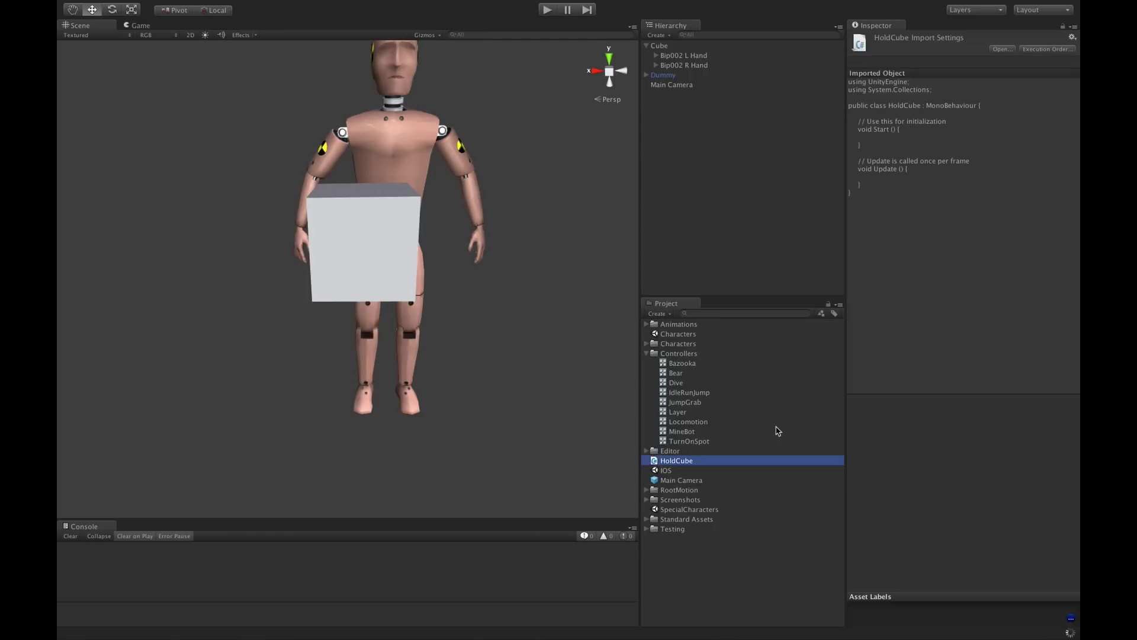
Open the HoldCube script in MonoDevelop, close the FBIKCustomization.cs file and add the directive "using RootMotion.FinalIK;" below System.Collections.
double_click(675, 461)
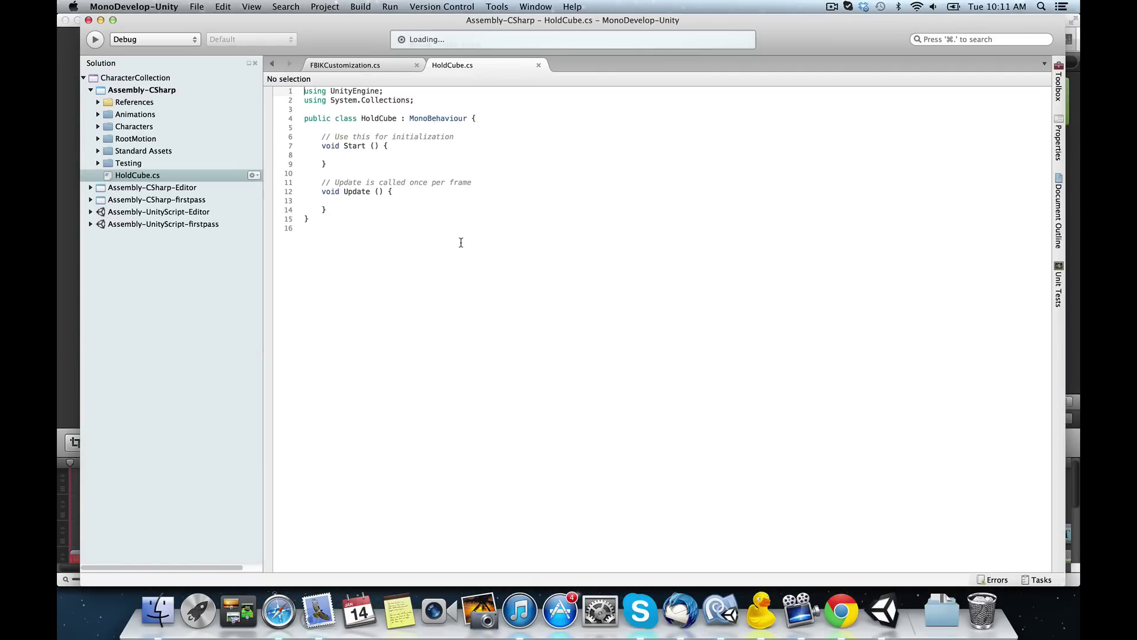
left_click(417, 66)
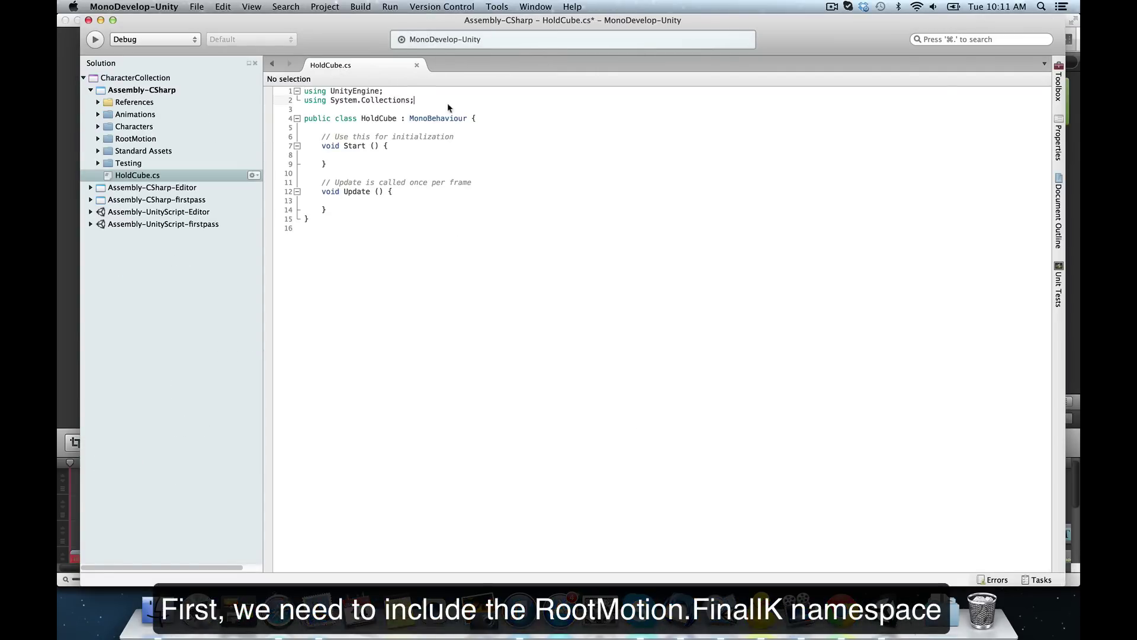
key("Return")
type("using RootMotion.FinalIK;")
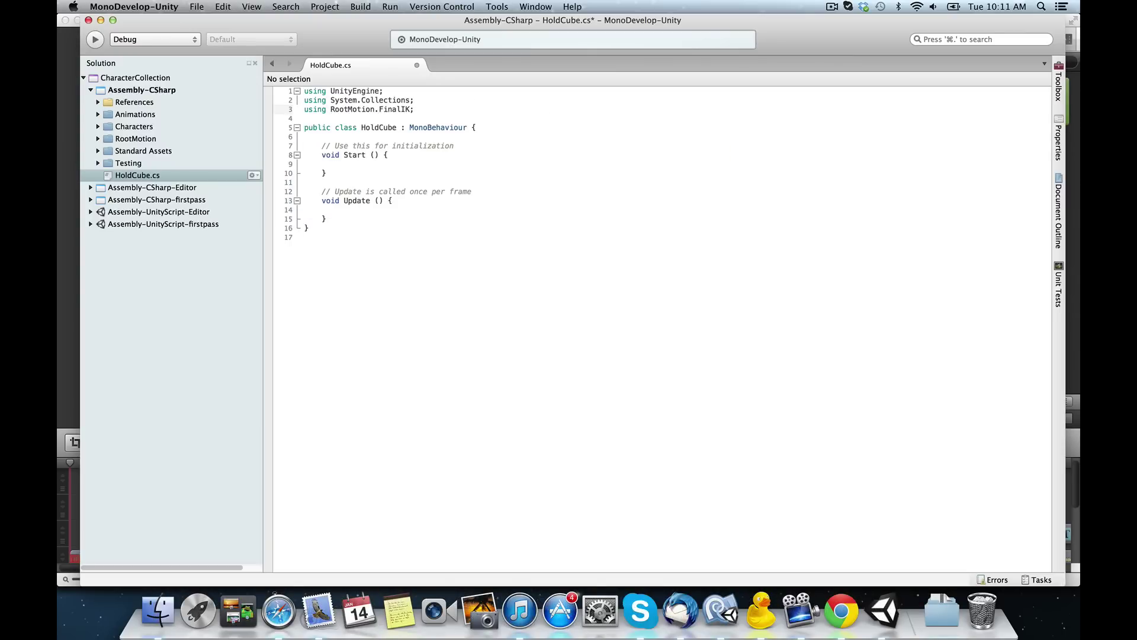
Replace the default Start and Update methods with the field declaration "public FullBodyBipedIK ik;".
left_click_drag(304, 146, 354, 220)
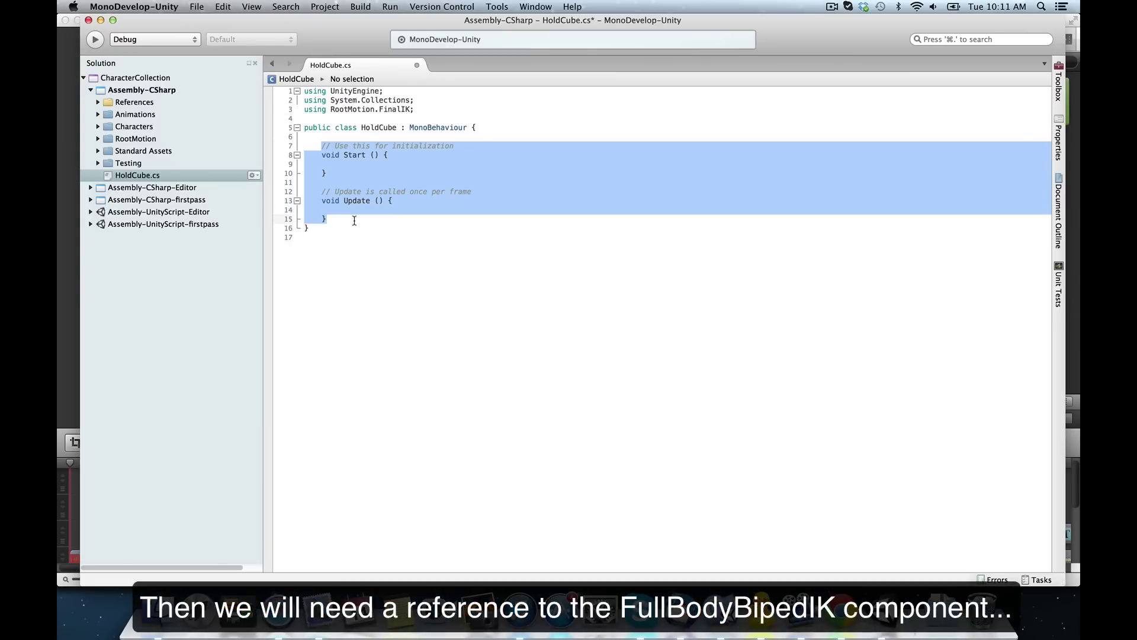
type("public ")
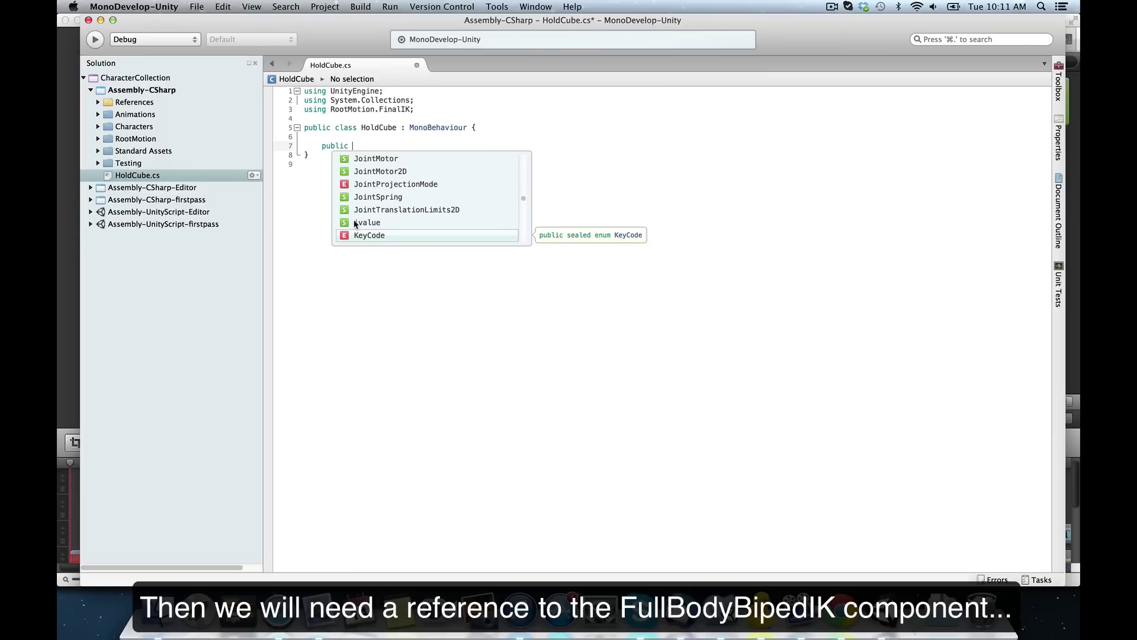
type("FullBodyBipedIK ")
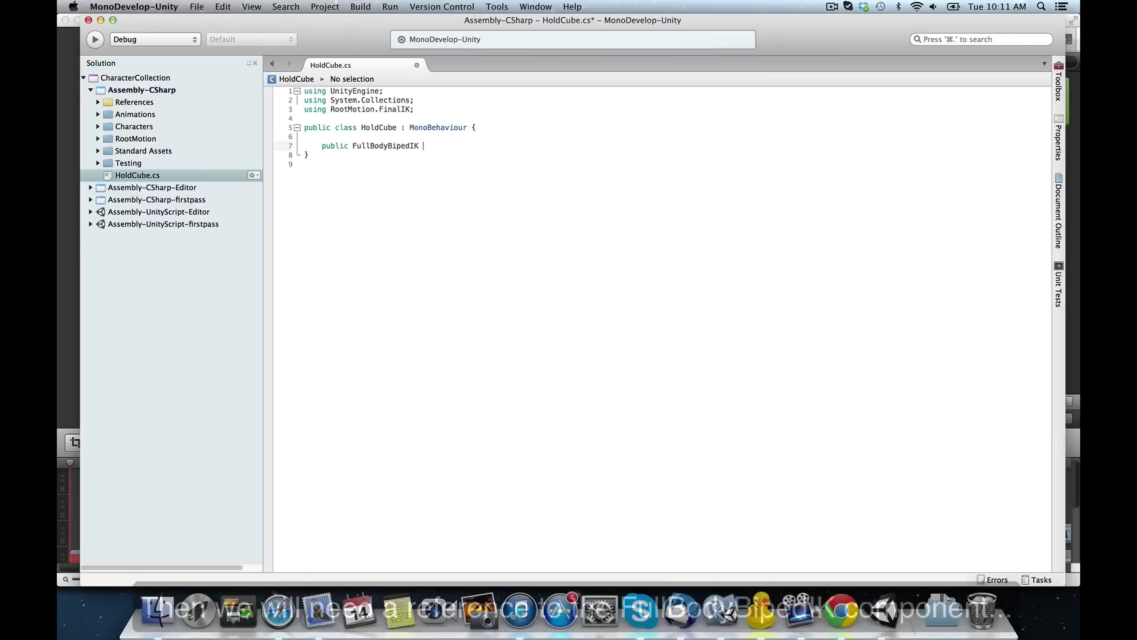
type("ik;")
key("Return")
key("Return")
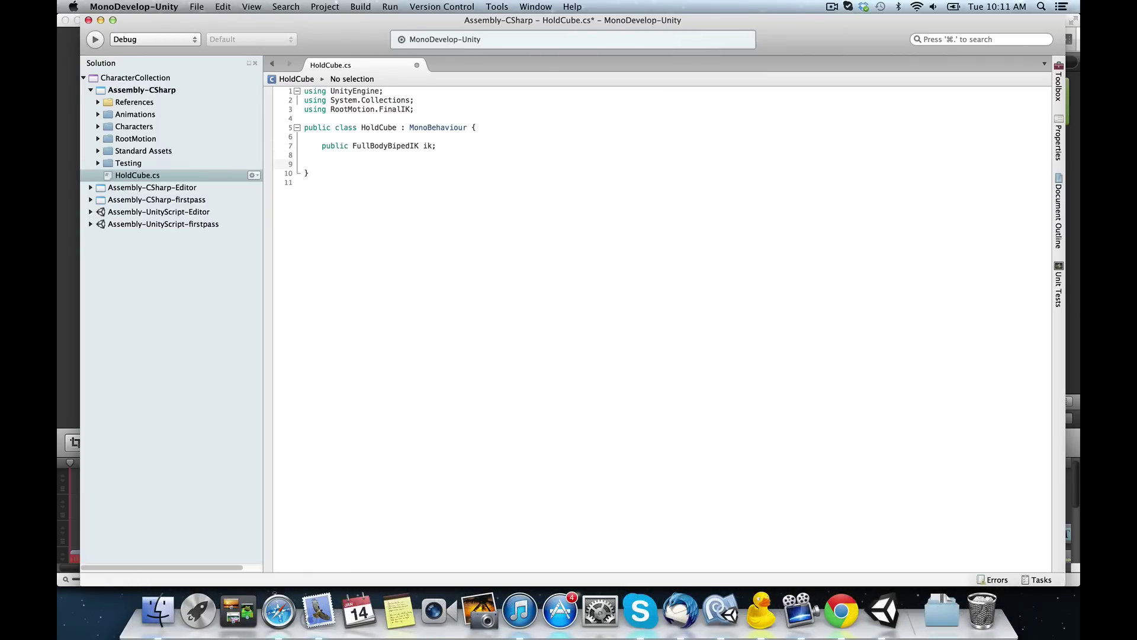
Add an empty void LateUpdate() method below the ik field.
type("void LateUpdate(")
type("{")
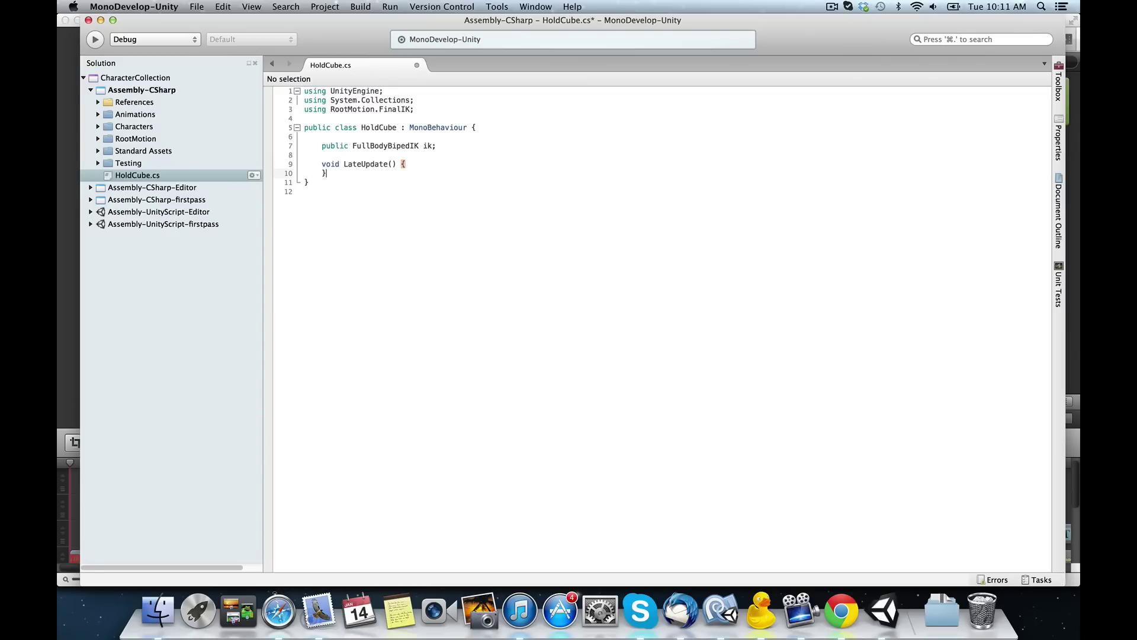
key("Return")
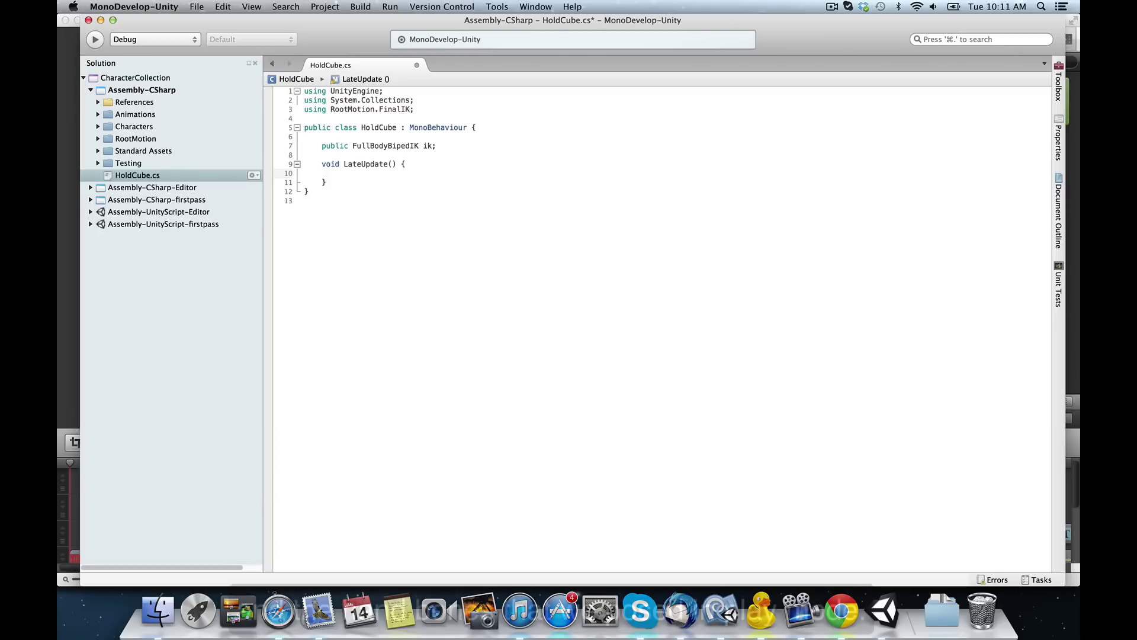
Declare "public Transform leftHandTarget, rightHandTarget;" between the ik field and LateUpdate.
left_click(322, 154)
key("Return")
key("Return")
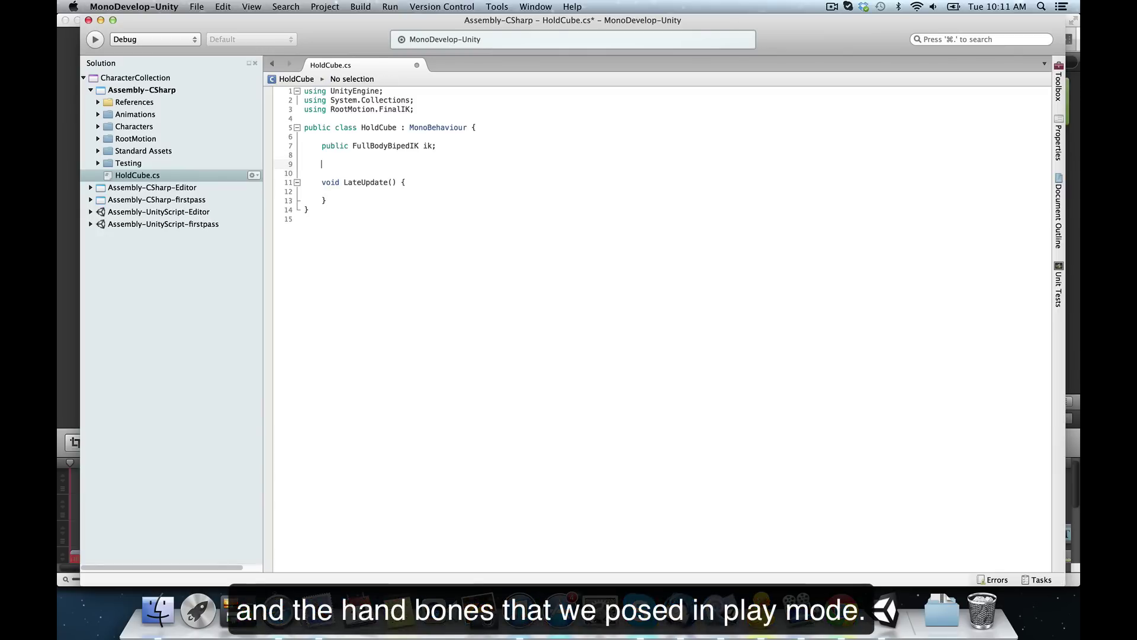
type("public Transform leftHandTarget, rightHandTarget;")
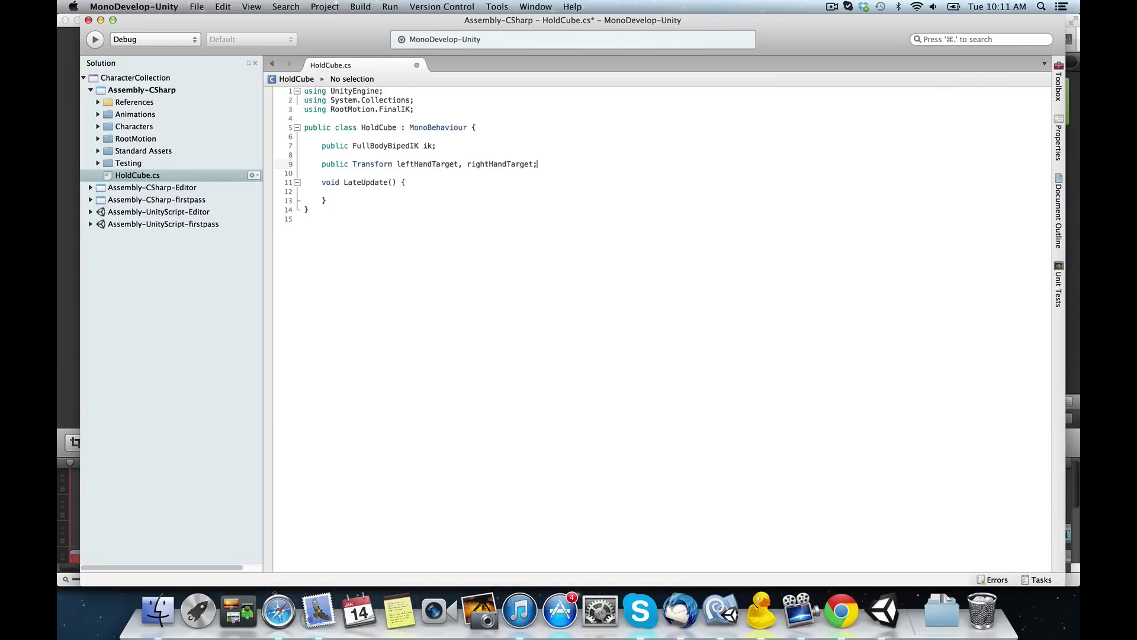
In LateUpdate, set ik.solver.leftHandEffector's position and rotation to leftHandTarget.position and leftHandTarget.rotation.
left_click(405, 182)
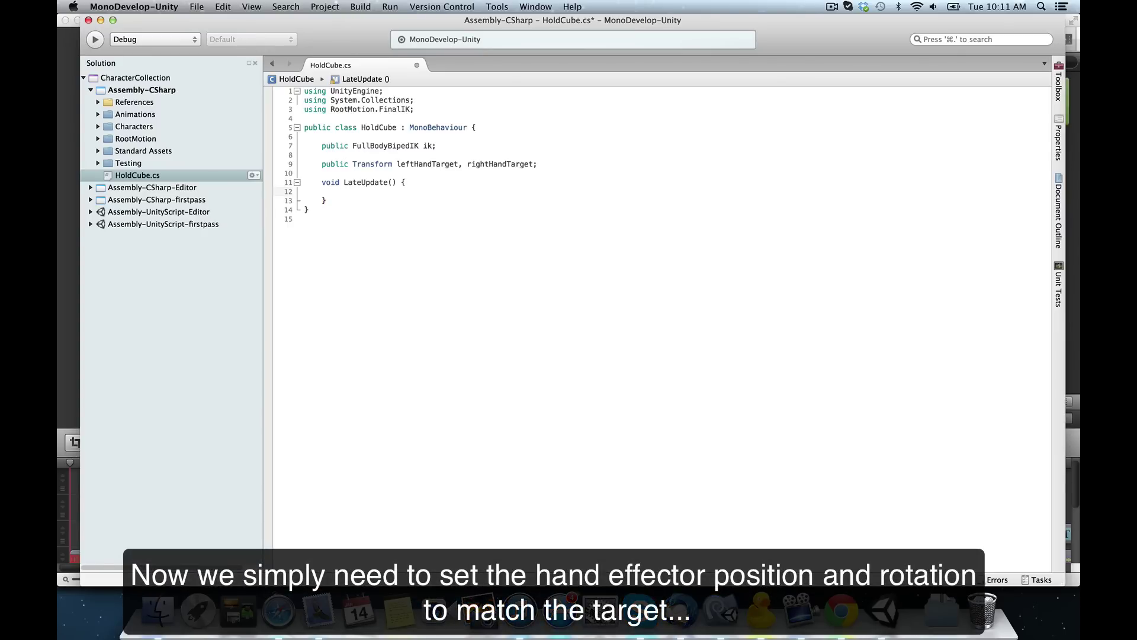
type("ik.solver.leftha")
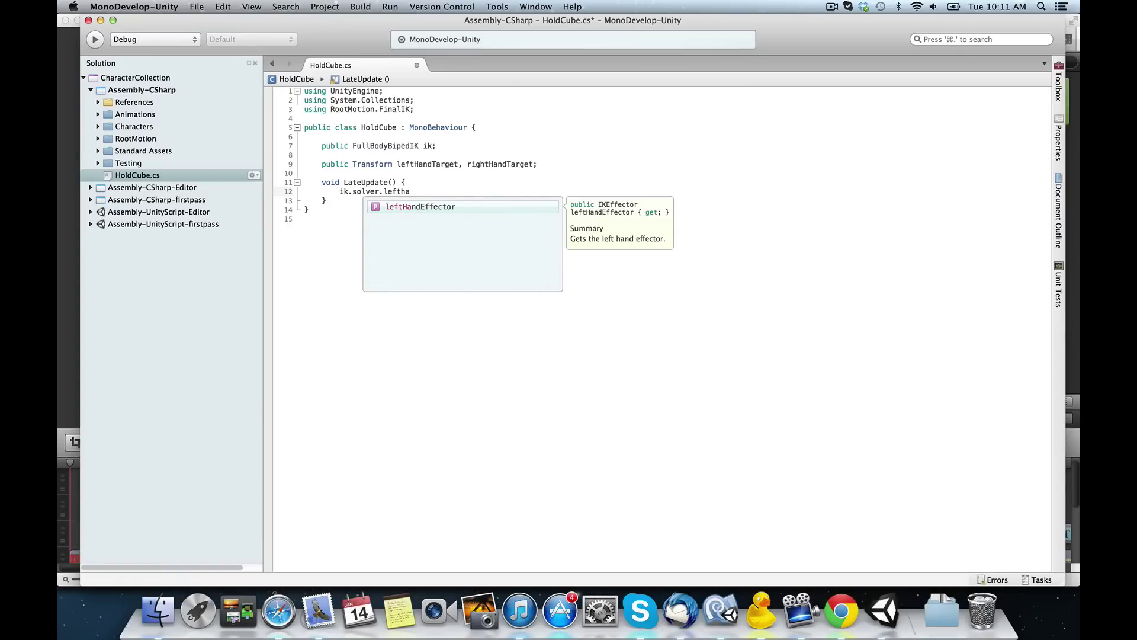
type("ndEffector.position ")
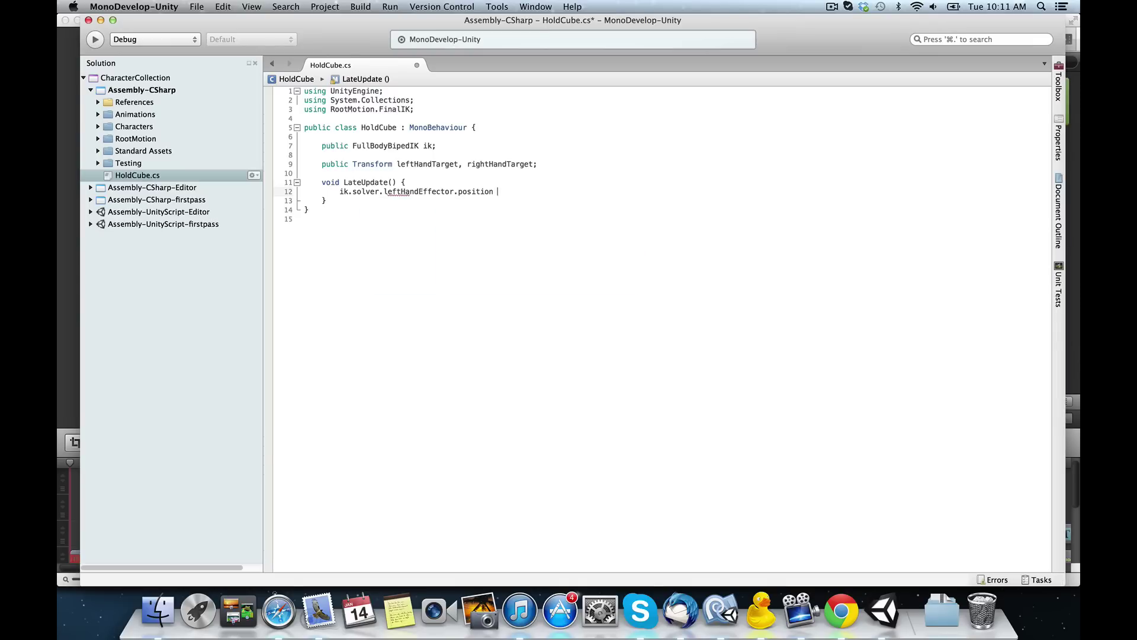
type("= leftHandTarget.position;")
key("Return")
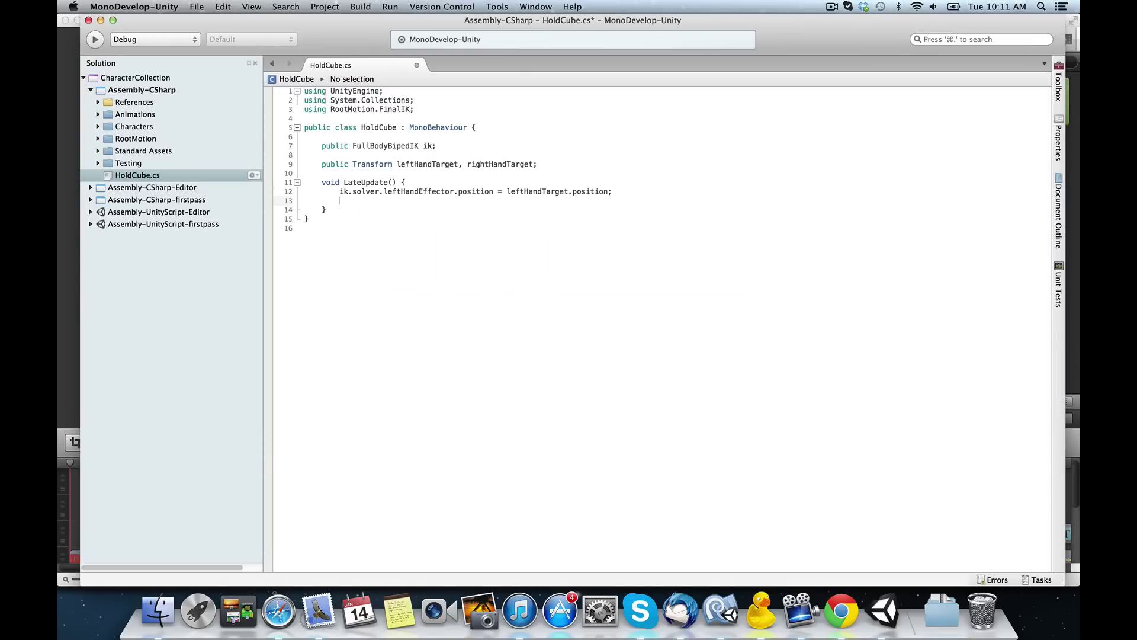
type("ik.solver.lef")
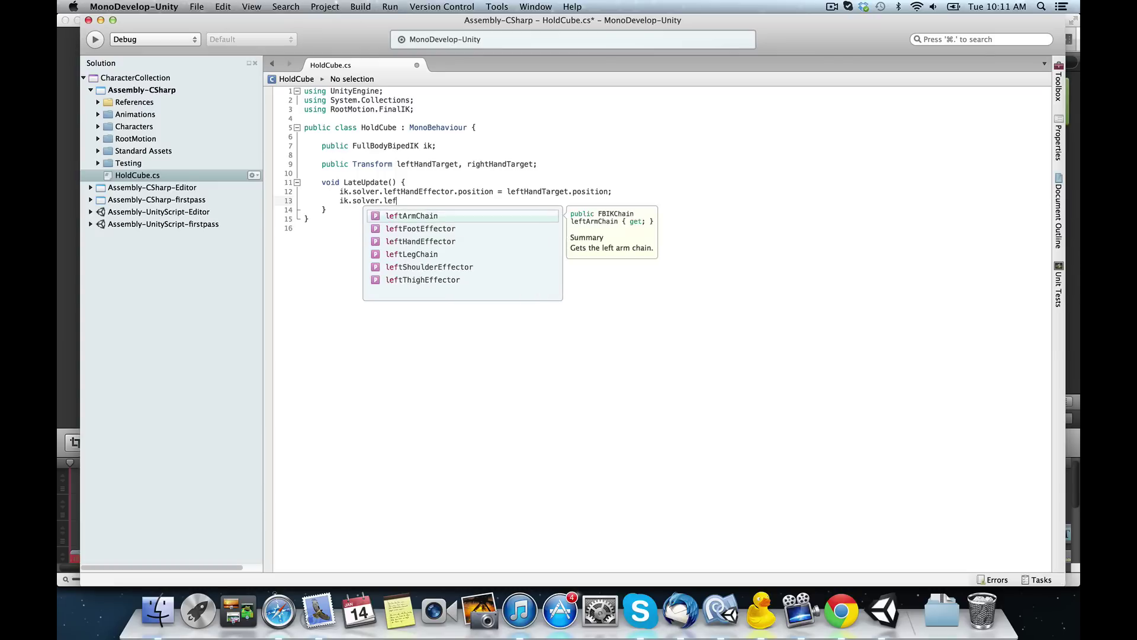
type("thandEffector.rotation")
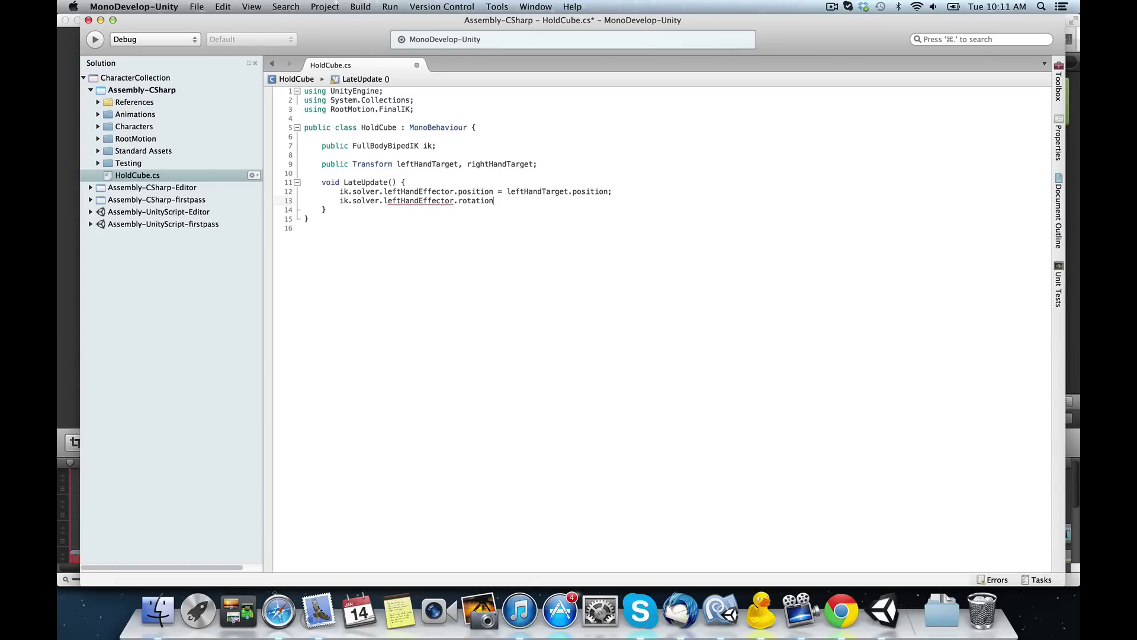
type(" = leftHandTarget.rotation;")
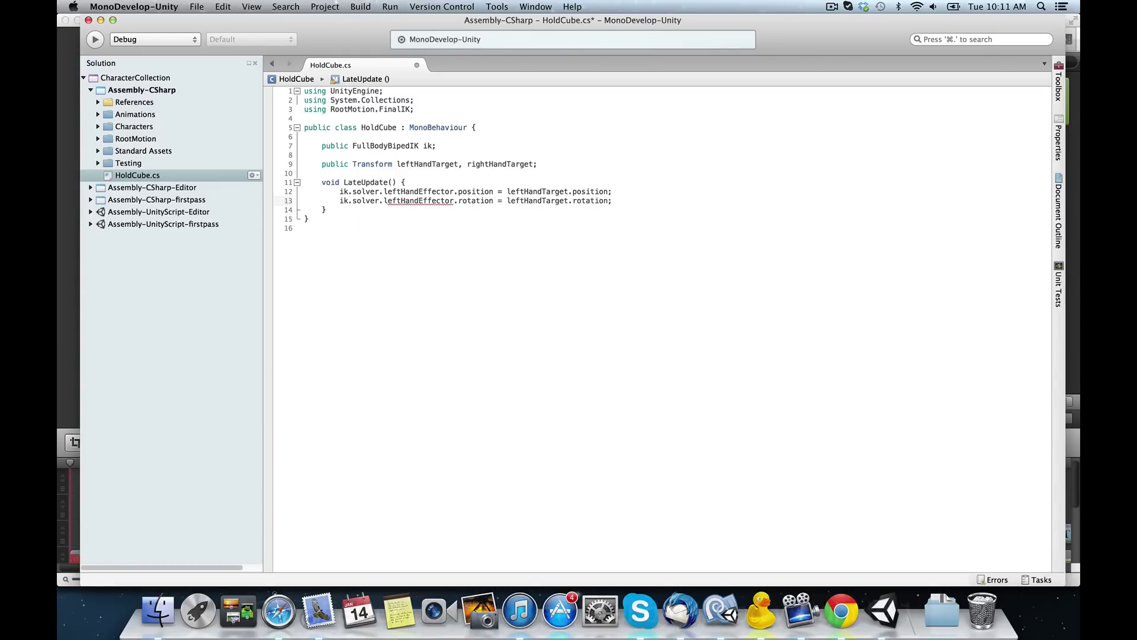
Add a line in LateUpdate setting ik.solver.leftHandEffector.positionWeight to 1f.
key("Return")
type("ik.solver.l")
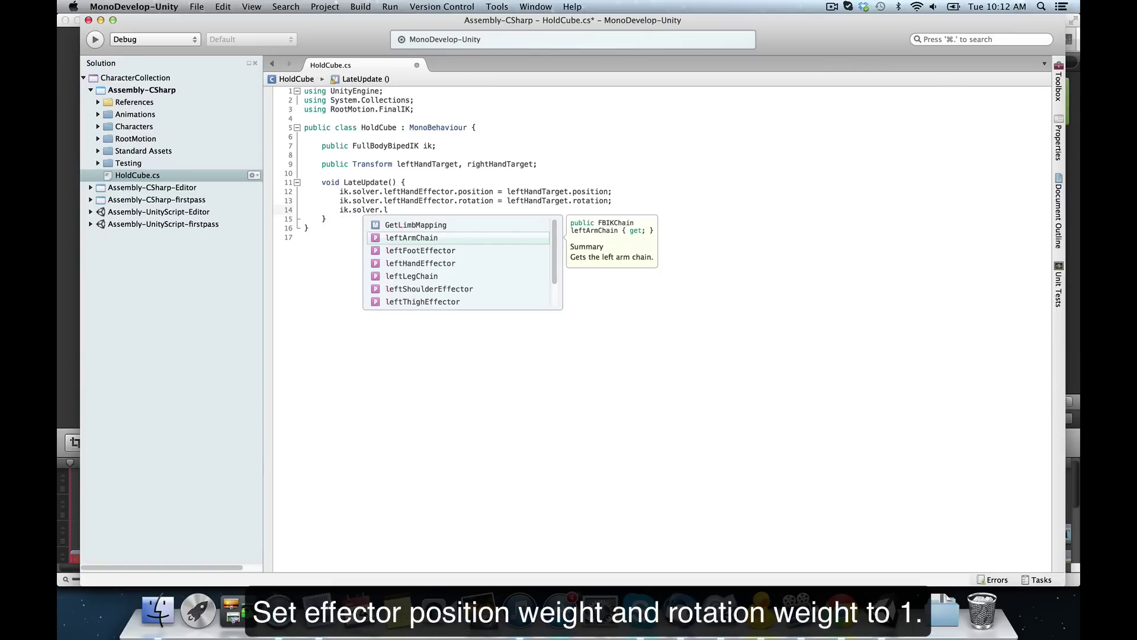
type("eftHandEffector.")
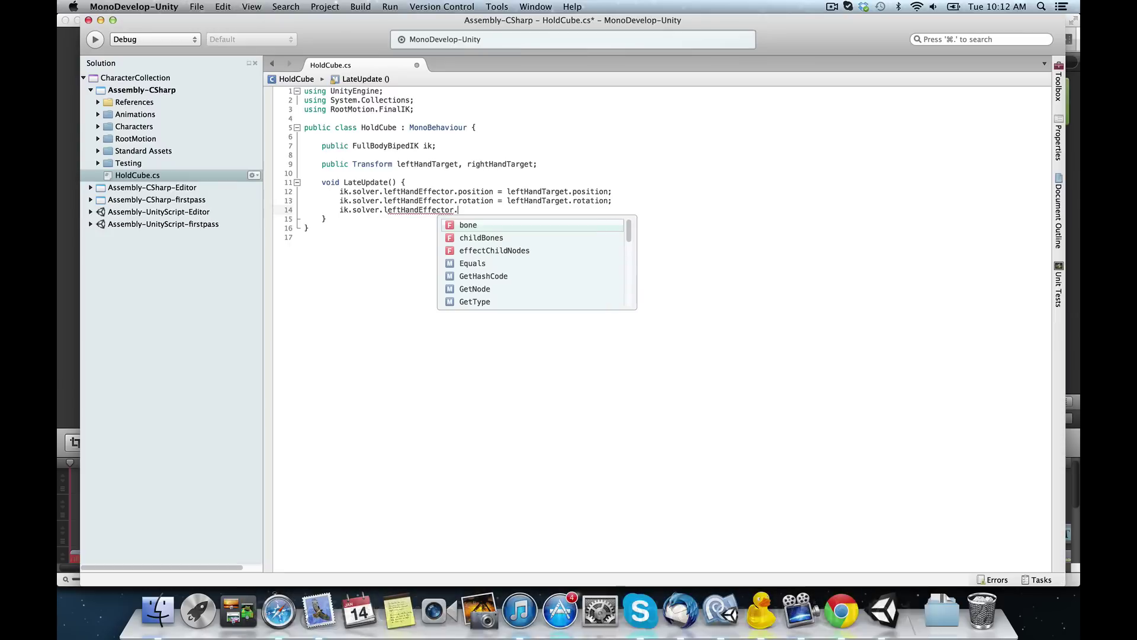
type("posi")
key("Down")
key("Down")
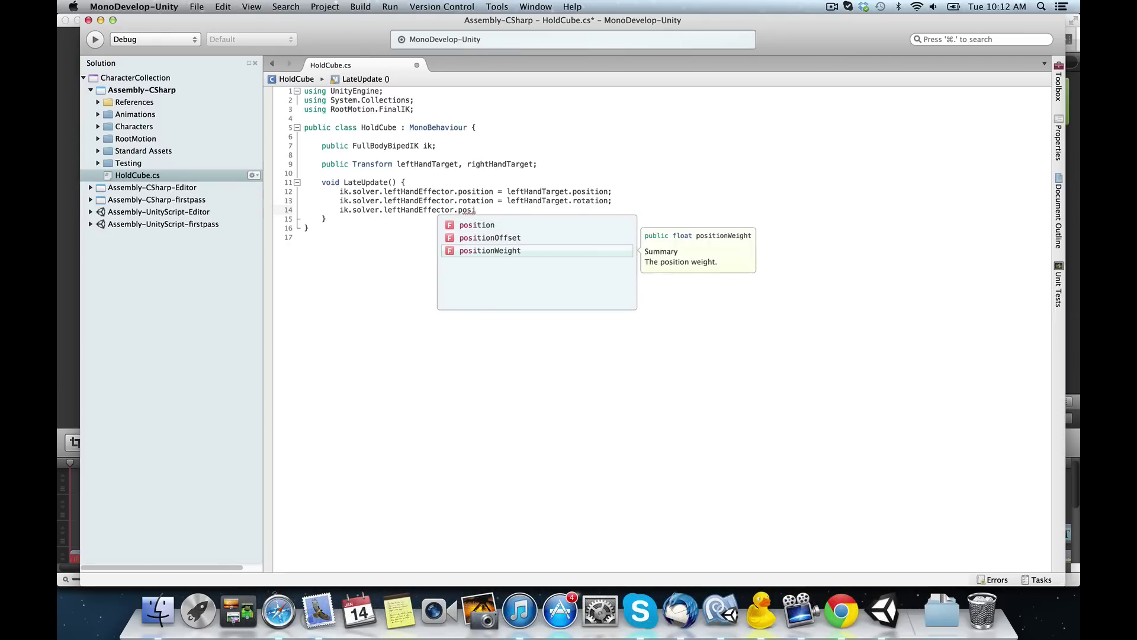
key("Return")
type("= 1f;")
key("Return")
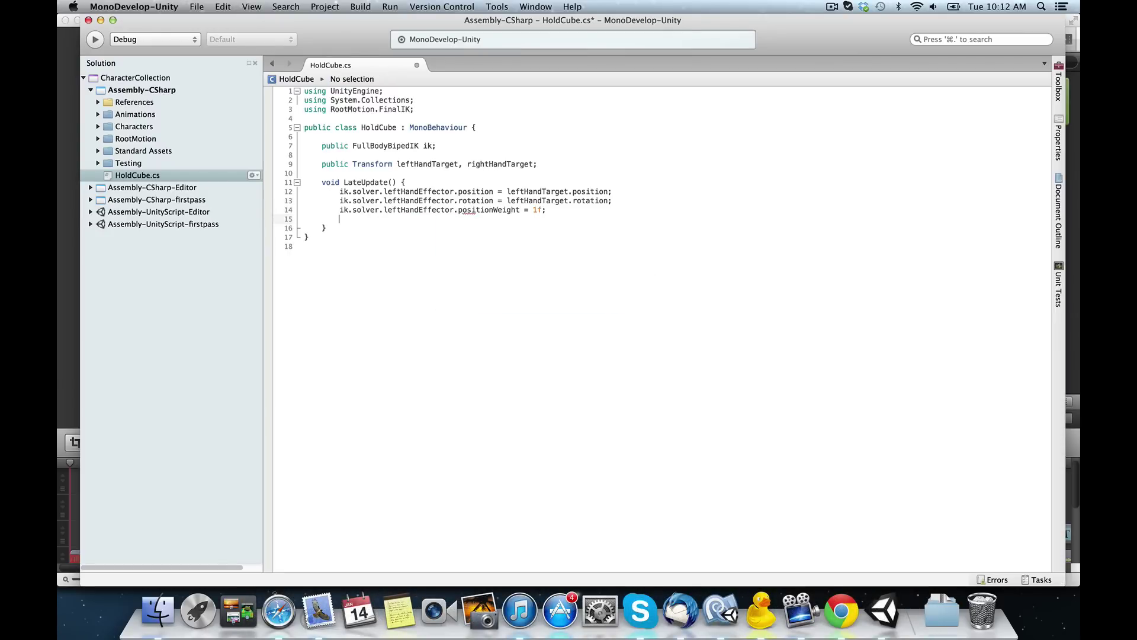
Add a line setting ik.solver.leftHandEffector.rotationWeight to 1f and save the script.
type("ik.solver.leftH")
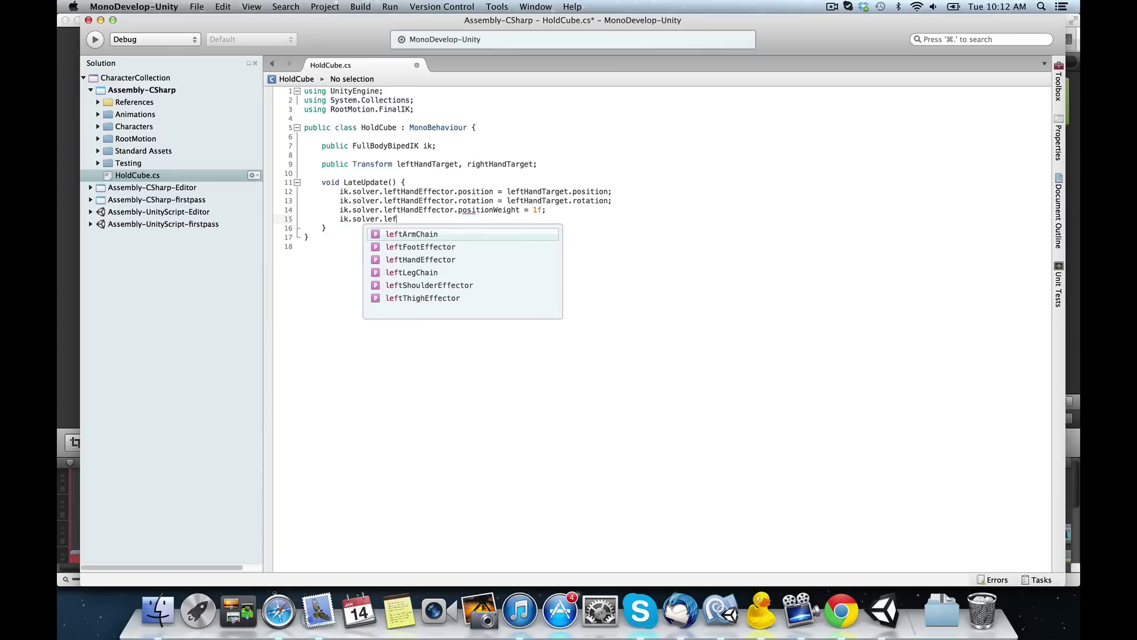
key("Return")
type(".rota")
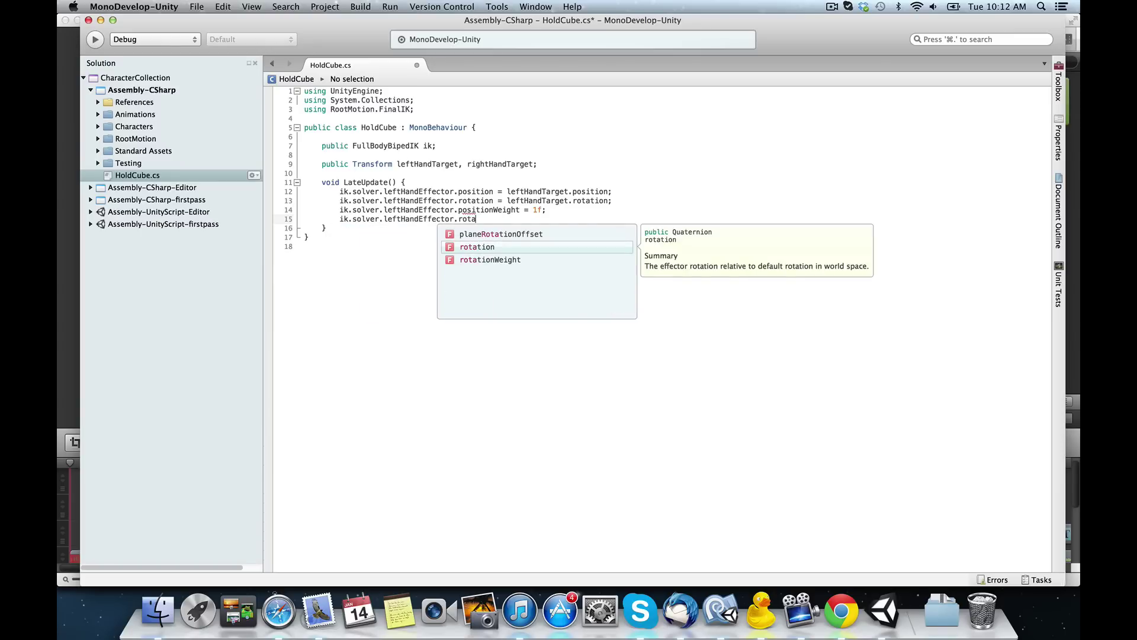
key("Down")
key("Return")
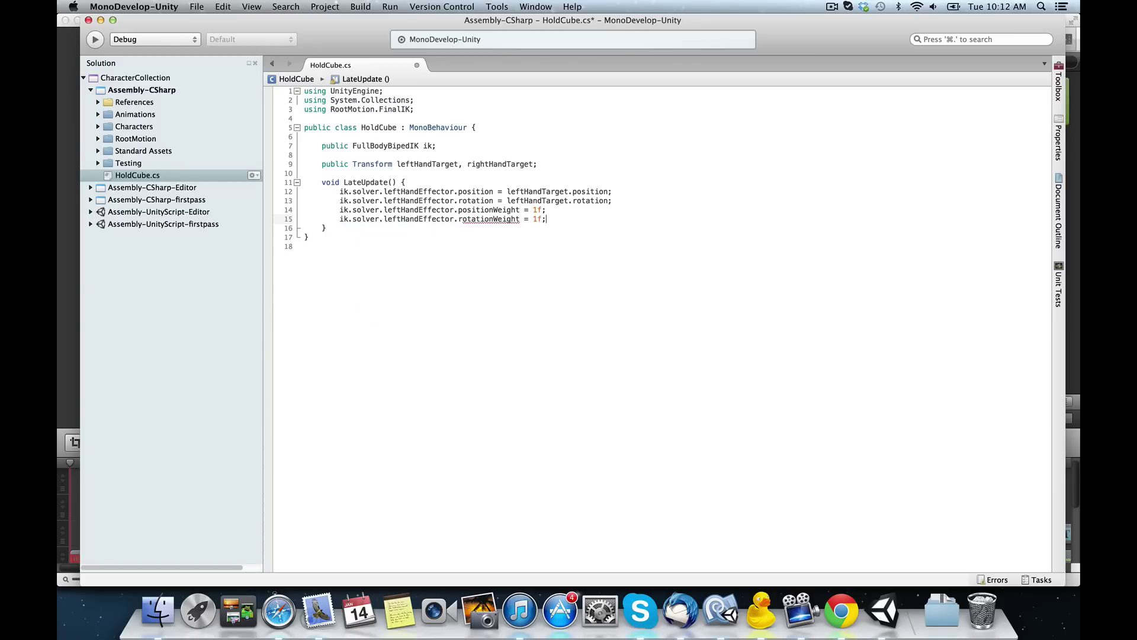
key("super+s")
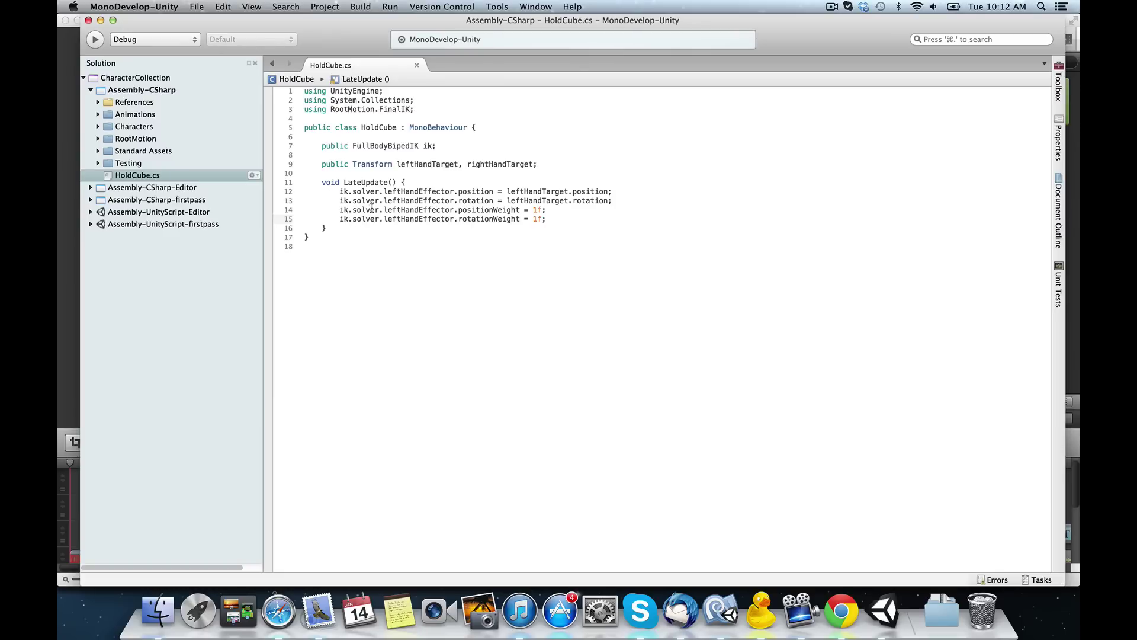
Switch back to Unity and add the HoldCube script to the Dummy as a component.
left_click(884, 610)
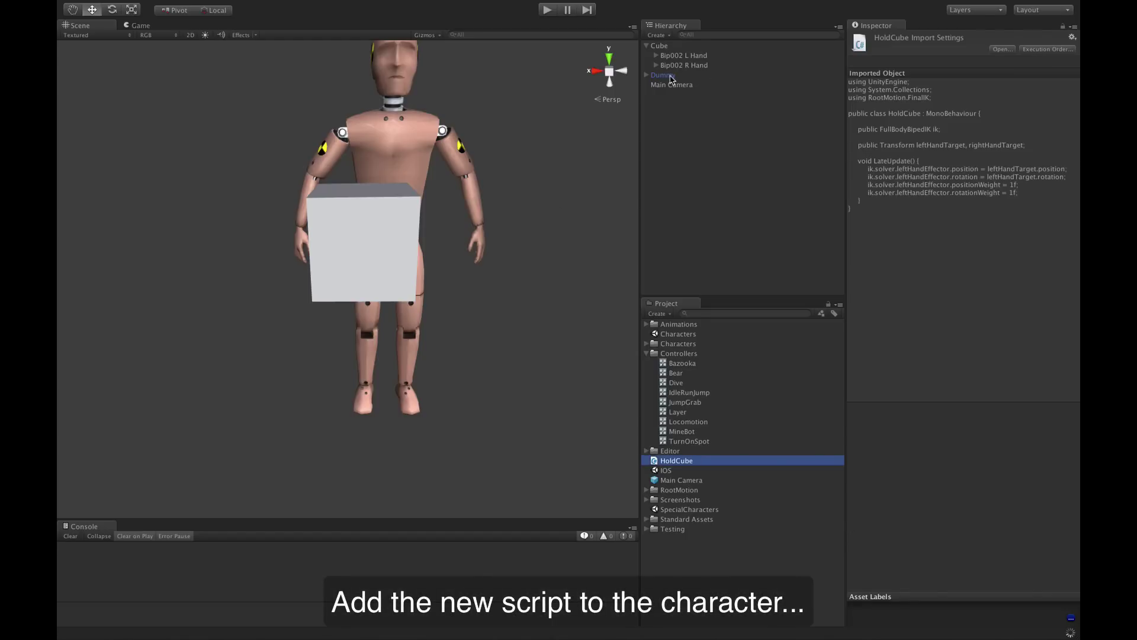
left_click(663, 75)
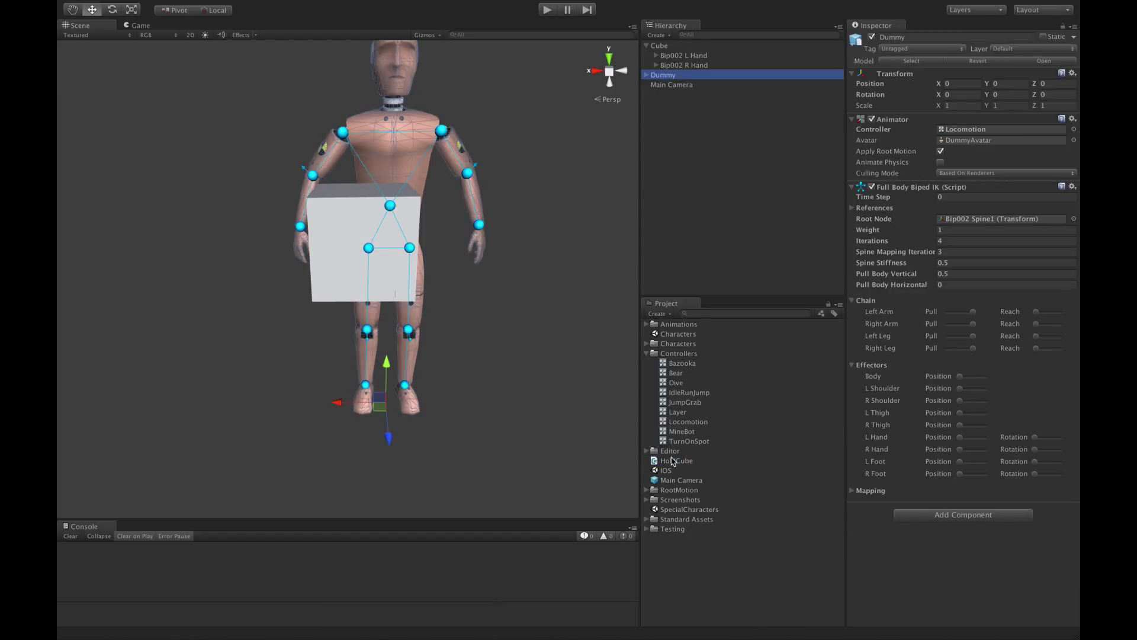
left_click_drag(689, 466, 920, 574)
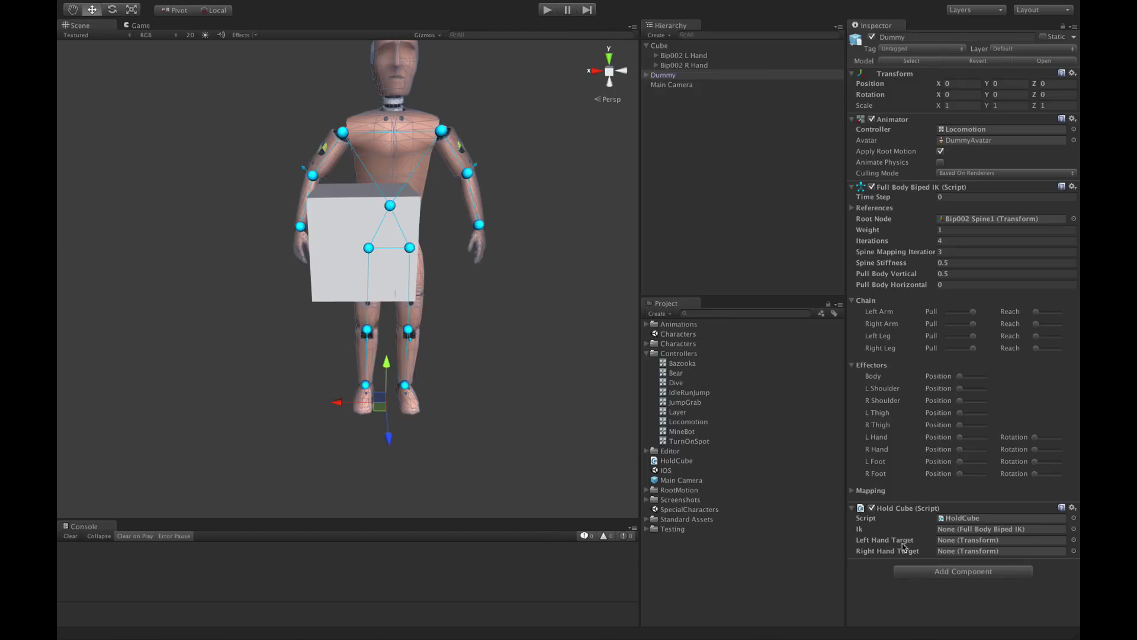
Assign Bip002 R Hand, Bip002 L Hand and the Dummy to Hold Cube's Right Hand Target, Left Hand Target and Ik references.
left_click_drag(684, 56, 983, 552)
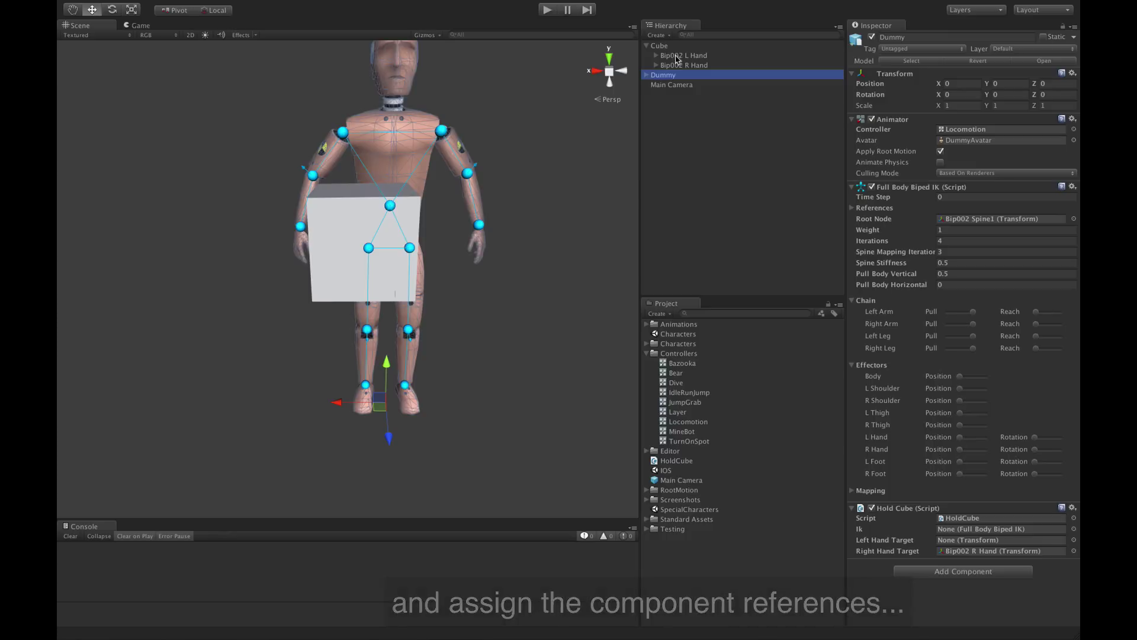
left_click_drag(675, 56, 959, 543)
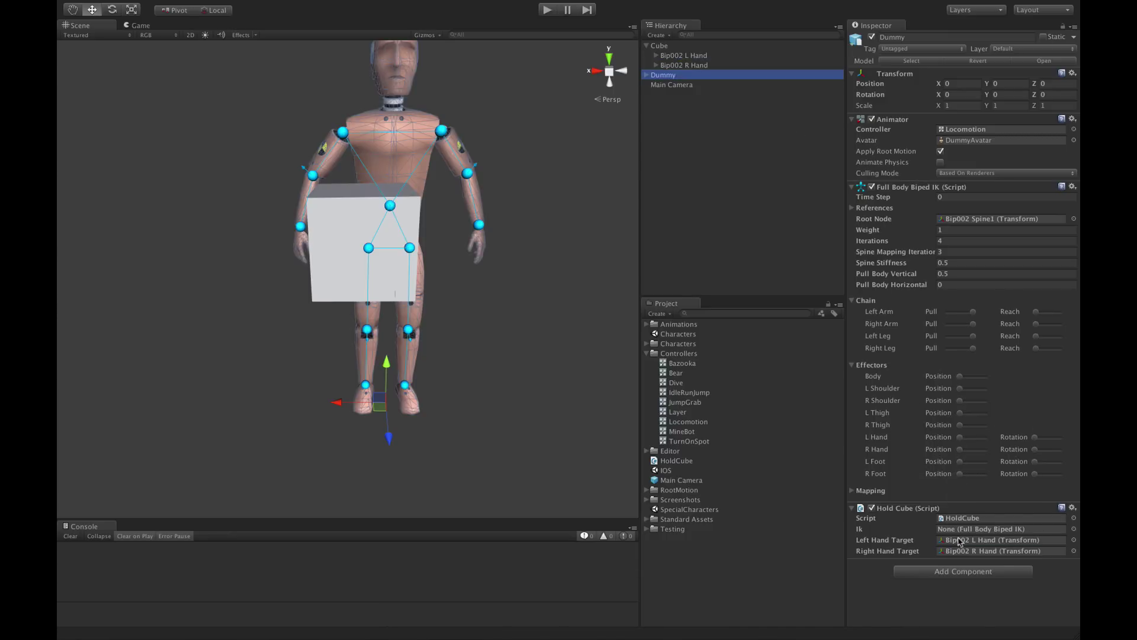
left_click_drag(674, 47, 704, 90)
left_click_drag(796, 160, 993, 524)
Run the scene and check in the Scene view, from the dummy's side, how the left hand follows the cube.
scroll(463, 181, "down", 3)
left_click_drag(381, 234, 512, 198, "alt")
mouse_move(413, 238)
left_mouse_down("alt")
mouse_move(453, 237)
mouse_move(406, 232)
left_mouse_up("alt")
left_click(546, 10)
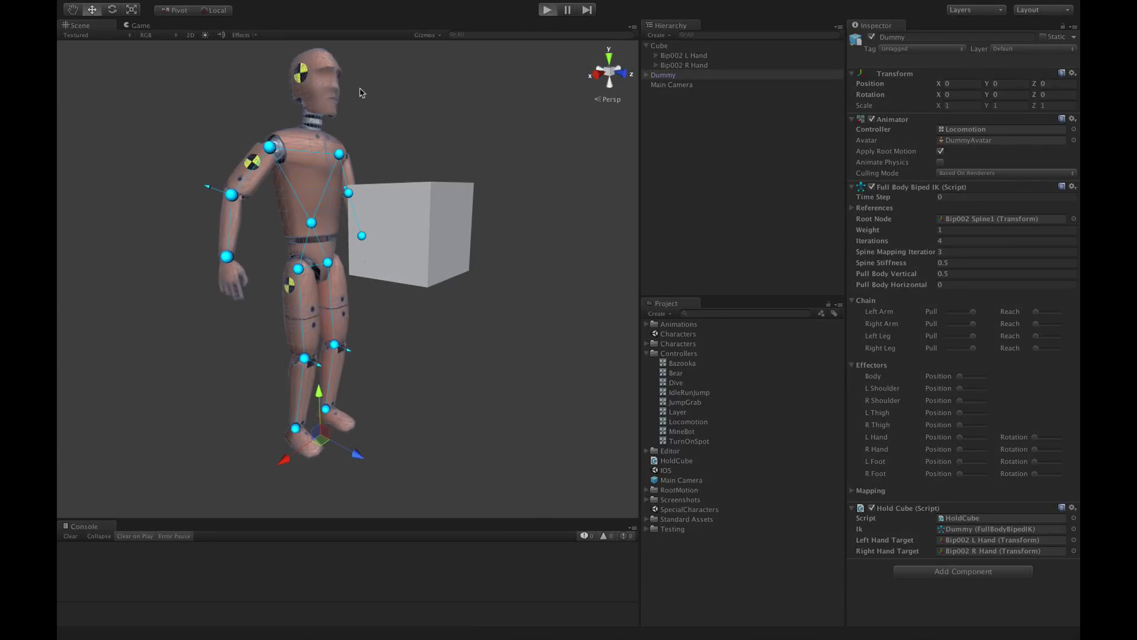
left_click(79, 25)
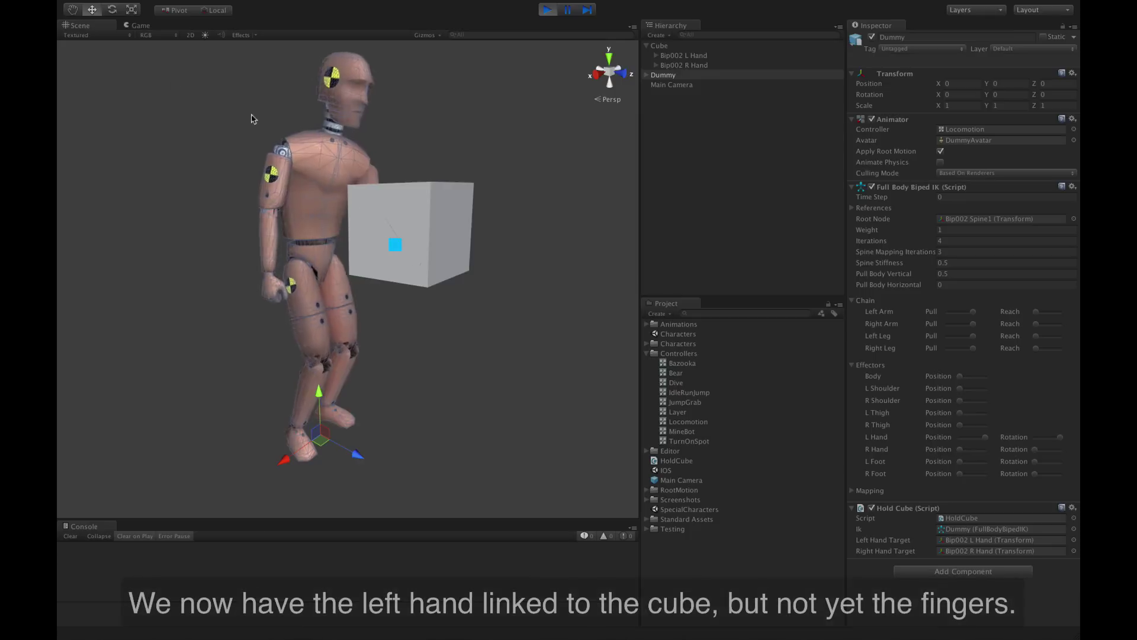
Stop the scene and add the HandPoser script to the Dummy's Bip002 L Hand and Bip002 R Hand bones.
left_click_drag(501, 206, 122, 196, "alt")
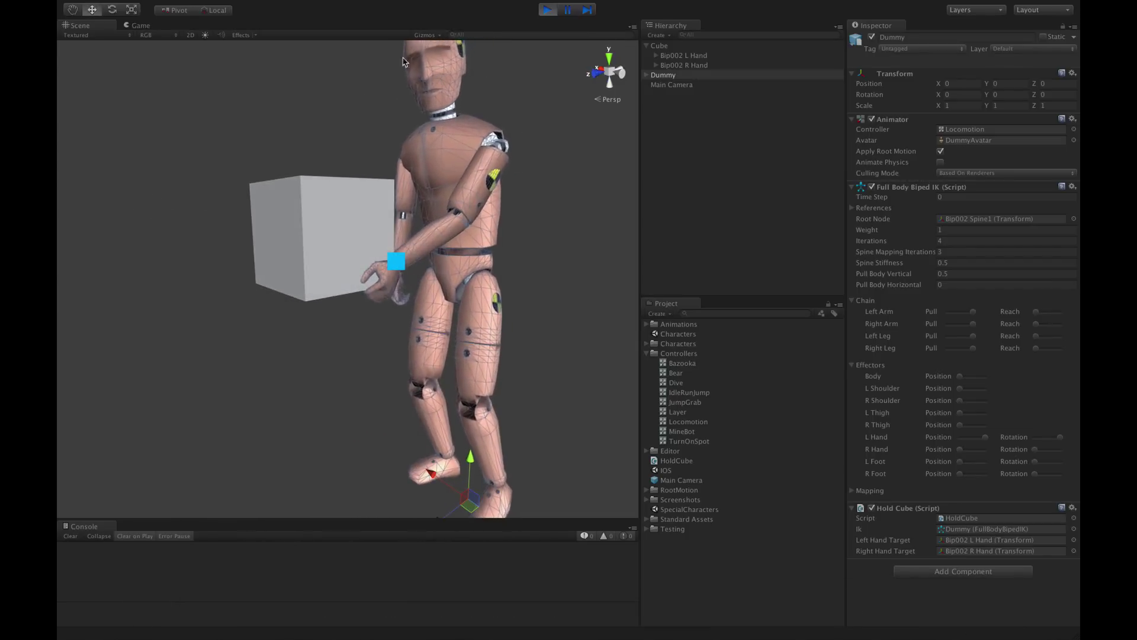
left_click(548, 10)
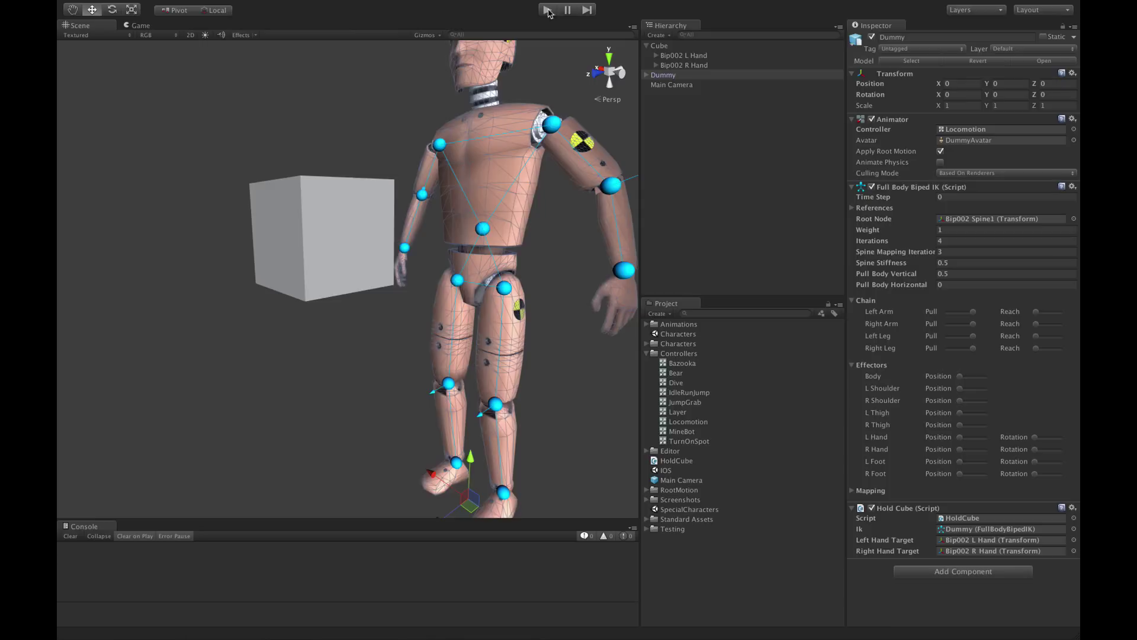
left_click(730, 313)
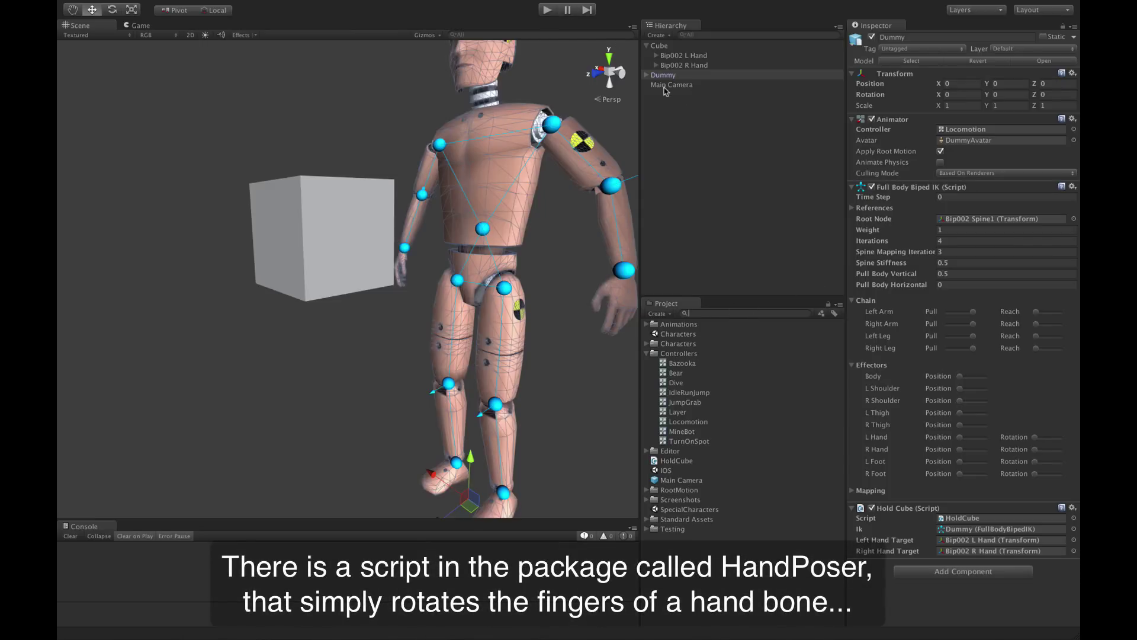
left_click(647, 75)
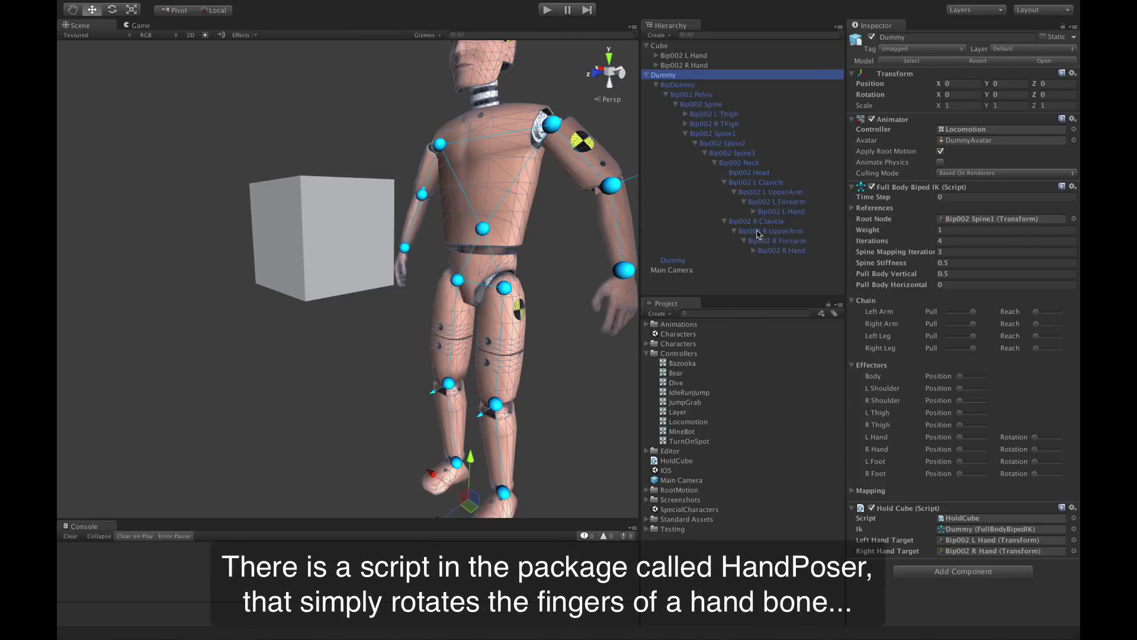
left_click(727, 314)
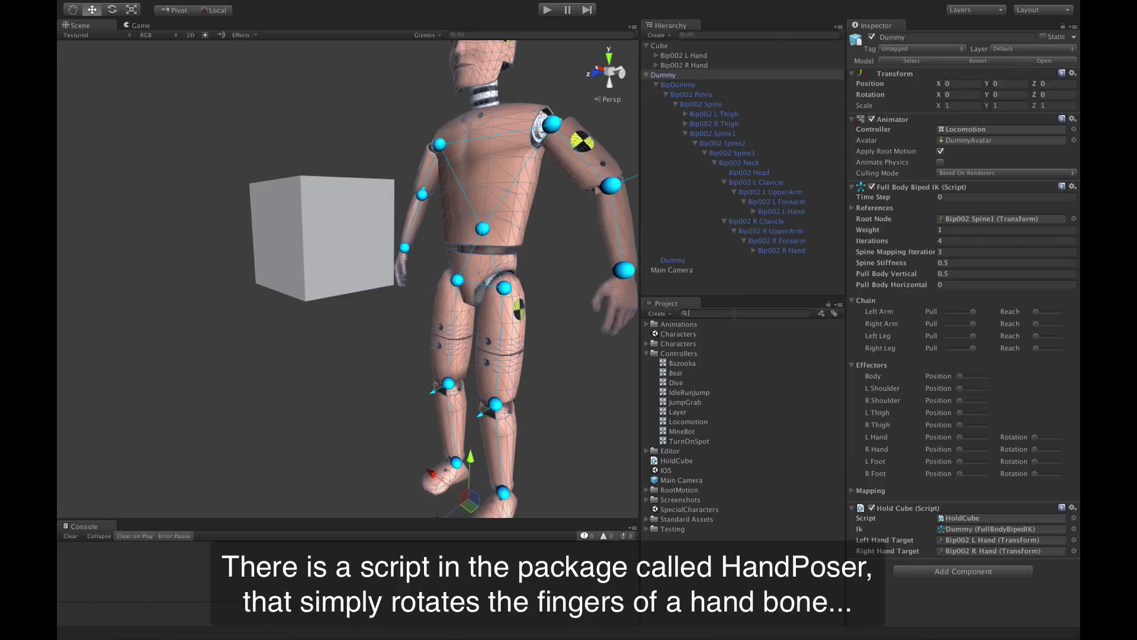
type("handpo")
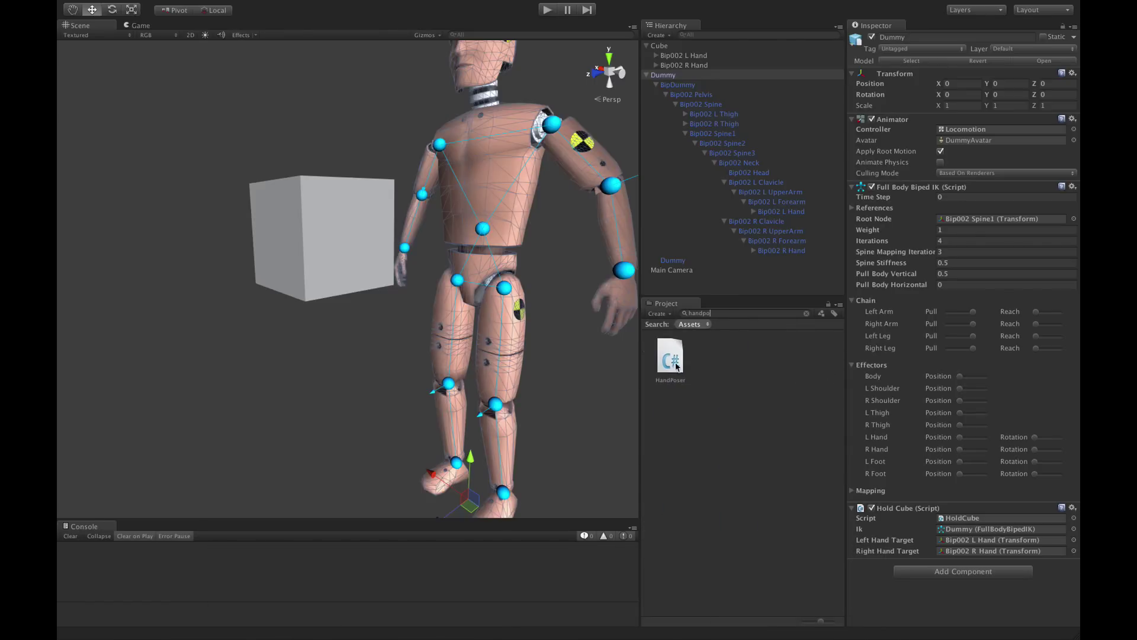
left_click_drag(677, 367, 787, 214)
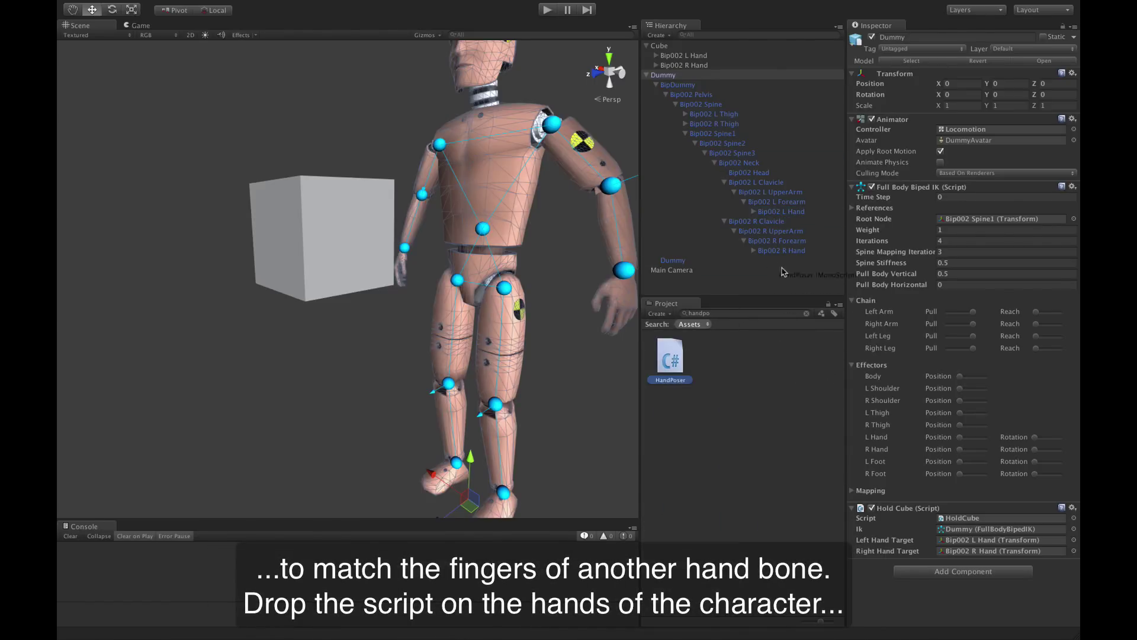
left_click_drag(783, 271, 790, 251)
Assign the cube's posed Bip002 L Hand and Bip002 R Hand as Pose Root on the Dummy's matching hand bones.
left_click(786, 212)
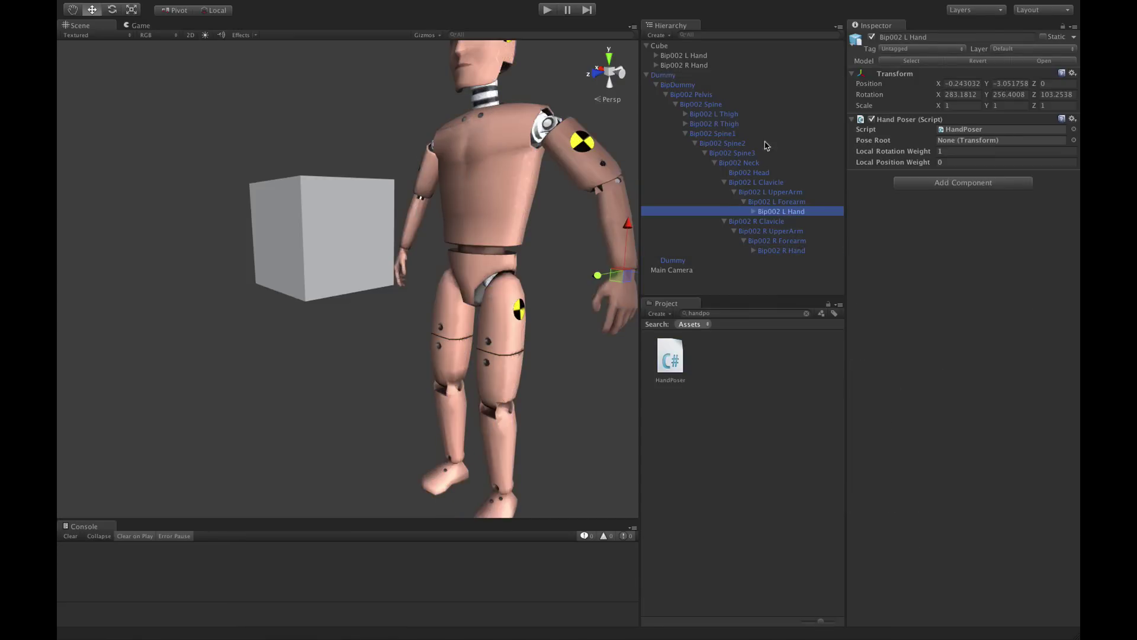
left_click_drag(781, 211, 972, 142)
left_click(769, 252)
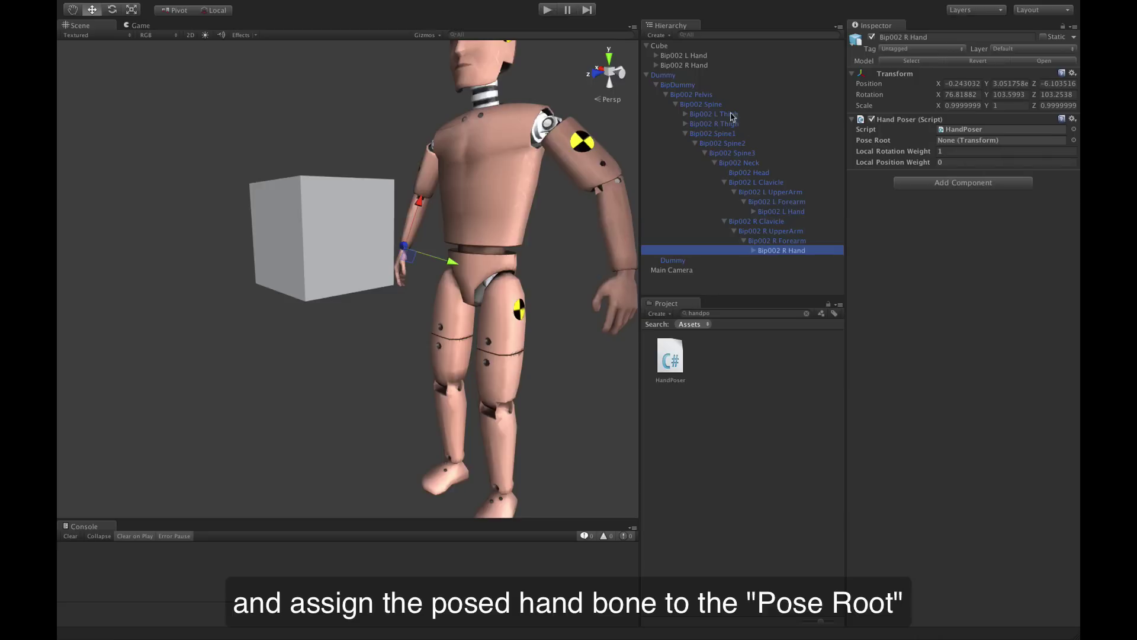
left_click_drag(686, 65, 971, 145)
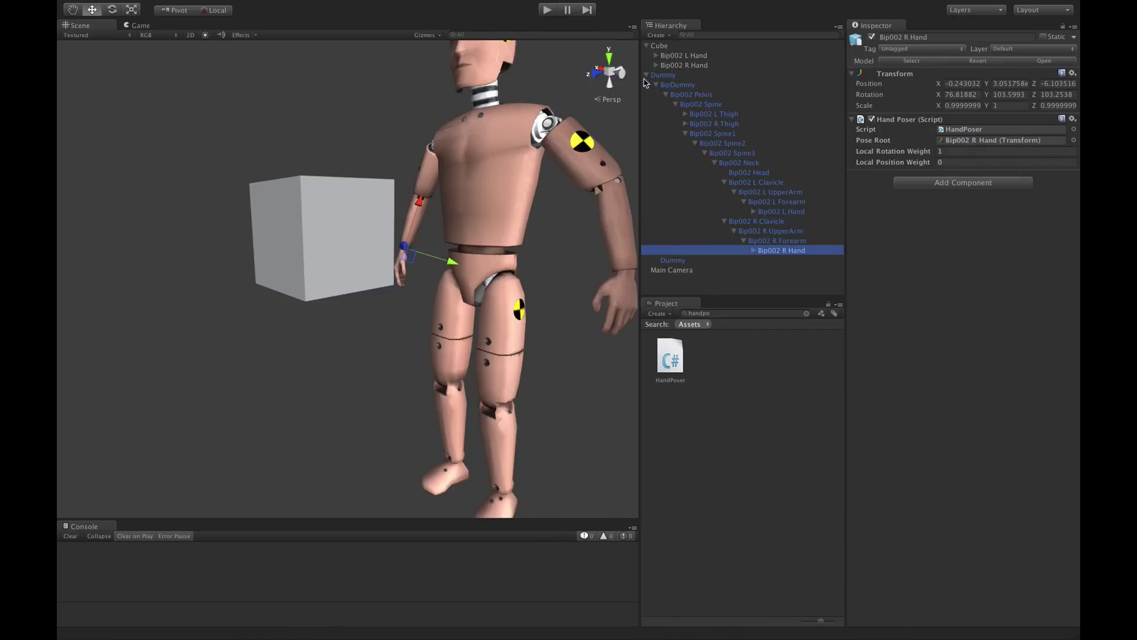
Clear the asset search and run the scene to examine the left hand's fingers on the cube up close.
left_click(647, 75)
scroll(344, 258, "down", 3)
left_click_drag(344, 258, 362, 299, "alt")
left_click(805, 314)
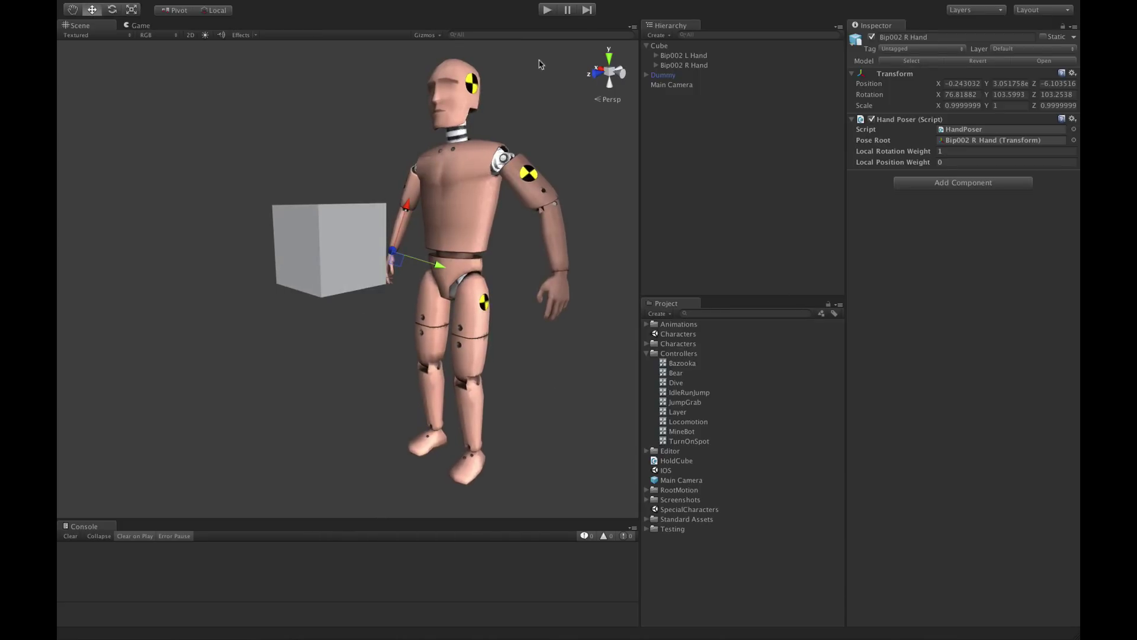
left_click(546, 10)
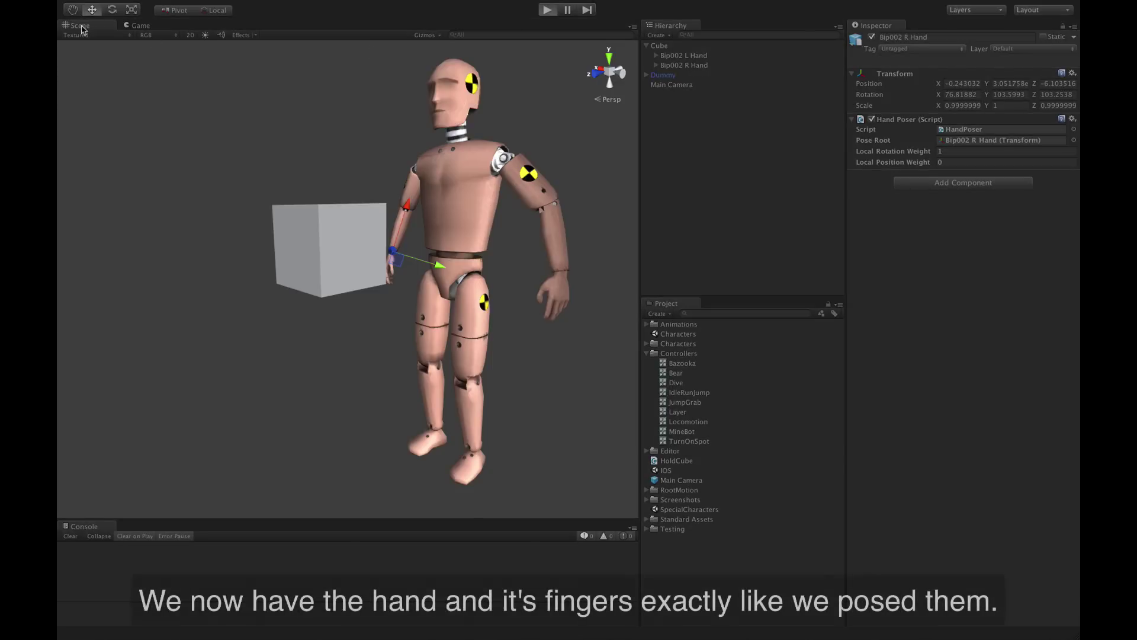
left_click_drag(374, 233, 333, 205, "alt")
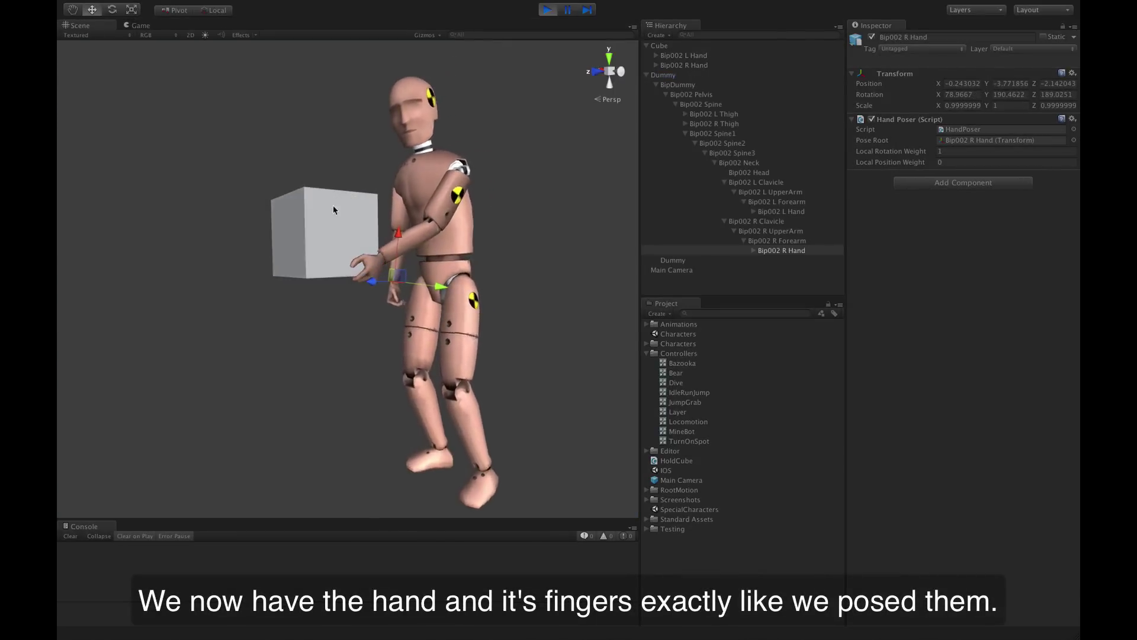
scroll(332, 208, "up", 5)
scroll(332, 211, "down", 3)
Rotate and move the cube while the scene runs to test the left hand's grip, and stop the scene.
left_click(299, 198)
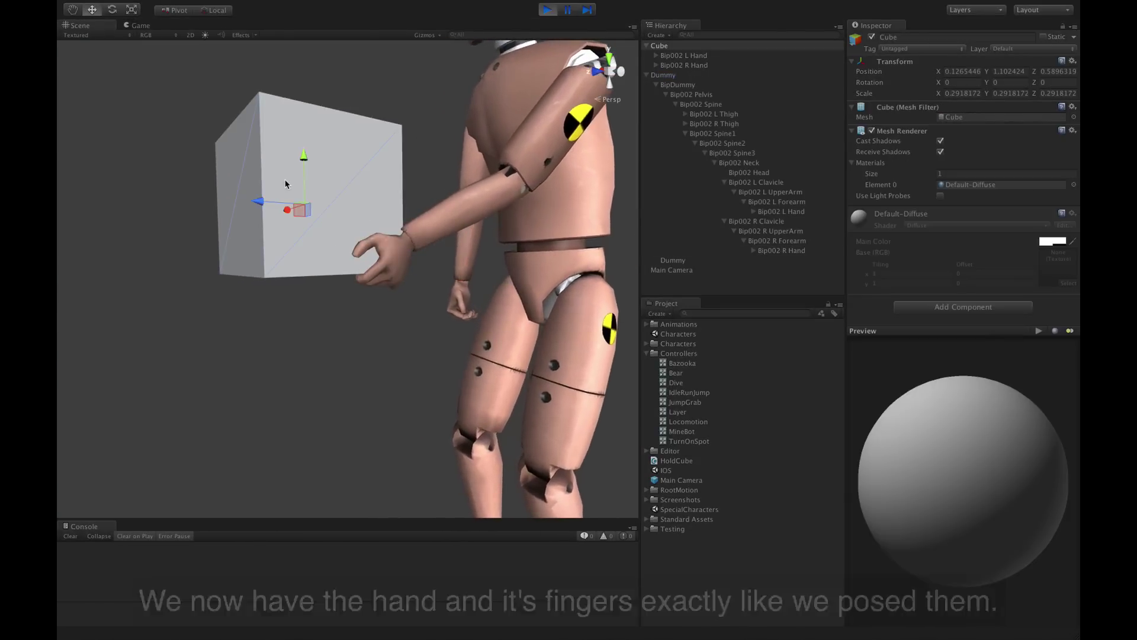
key("e")
left_click_drag(279, 203, 279, 162)
key("w")
left_click_drag(292, 202, 209, 218)
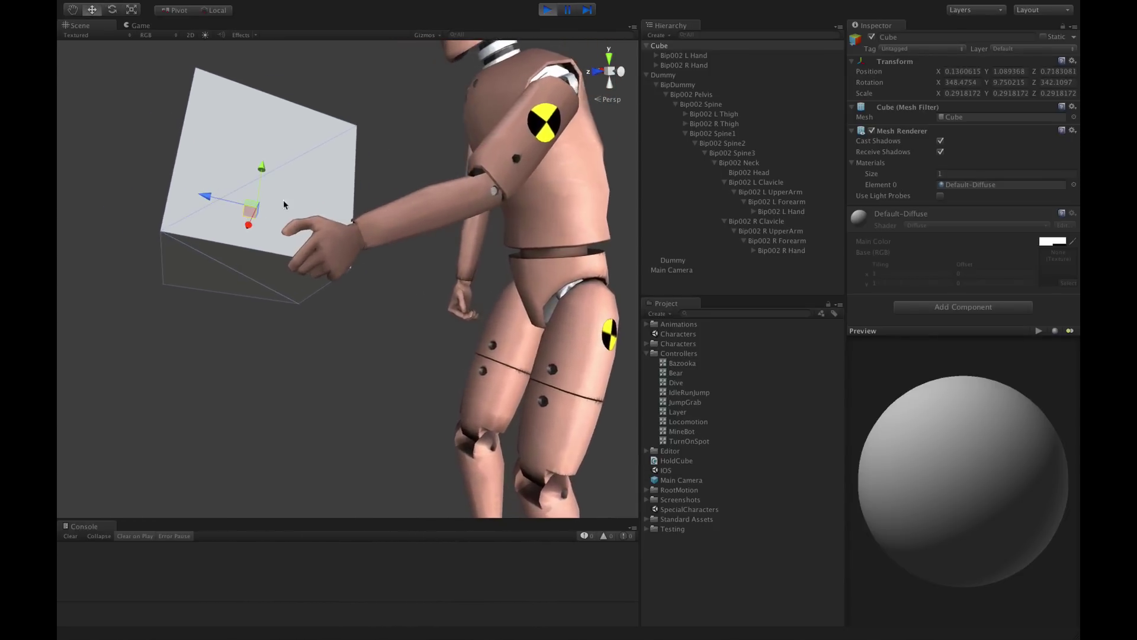
left_click(547, 9)
left_click_drag(370, 303, 528, 320, "alt")
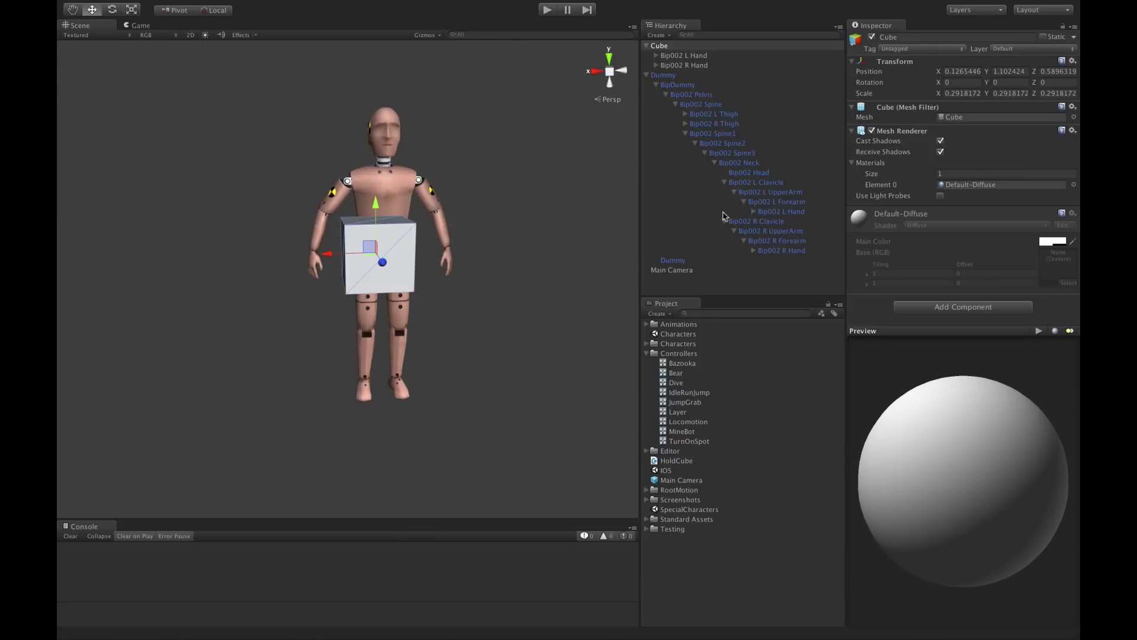
Open the HoldCube script and duplicate the four leftHandEffector lines below the originals inside LateUpdate.
double_click(677, 461)
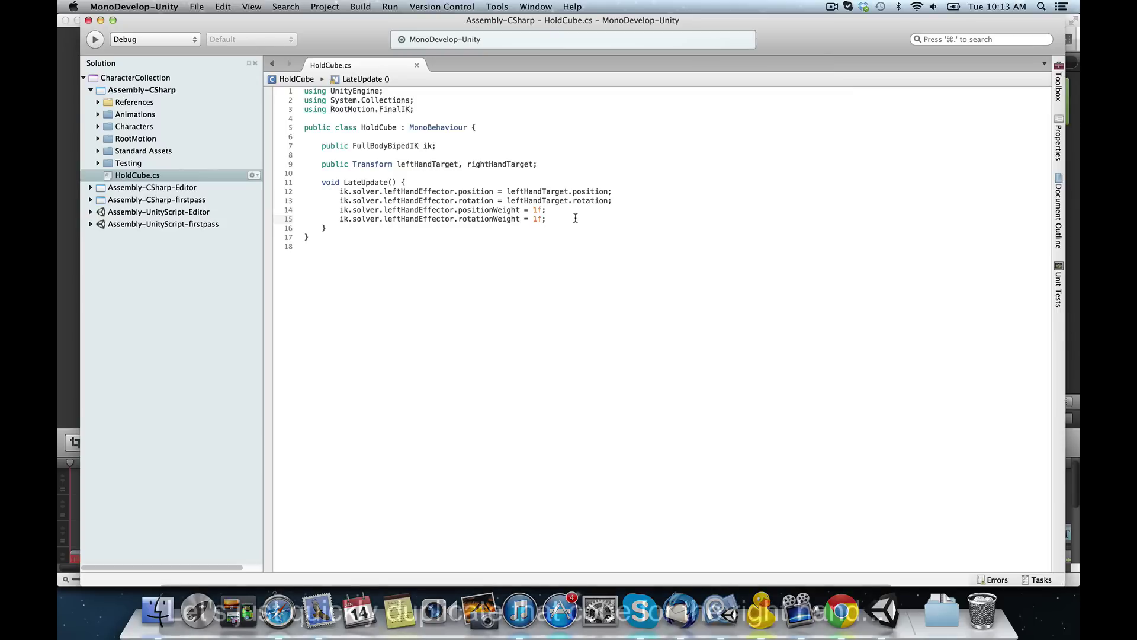
left_click_drag(340, 194, 569, 217)
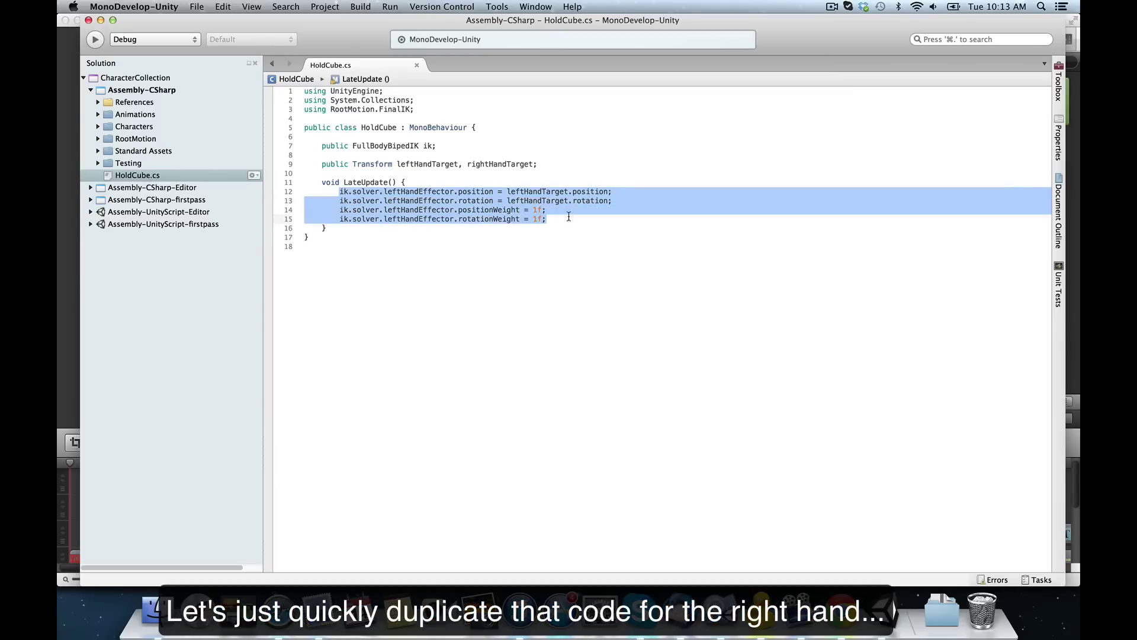
key("super+c")
left_click(568, 219)
key("Return")
key("Return")
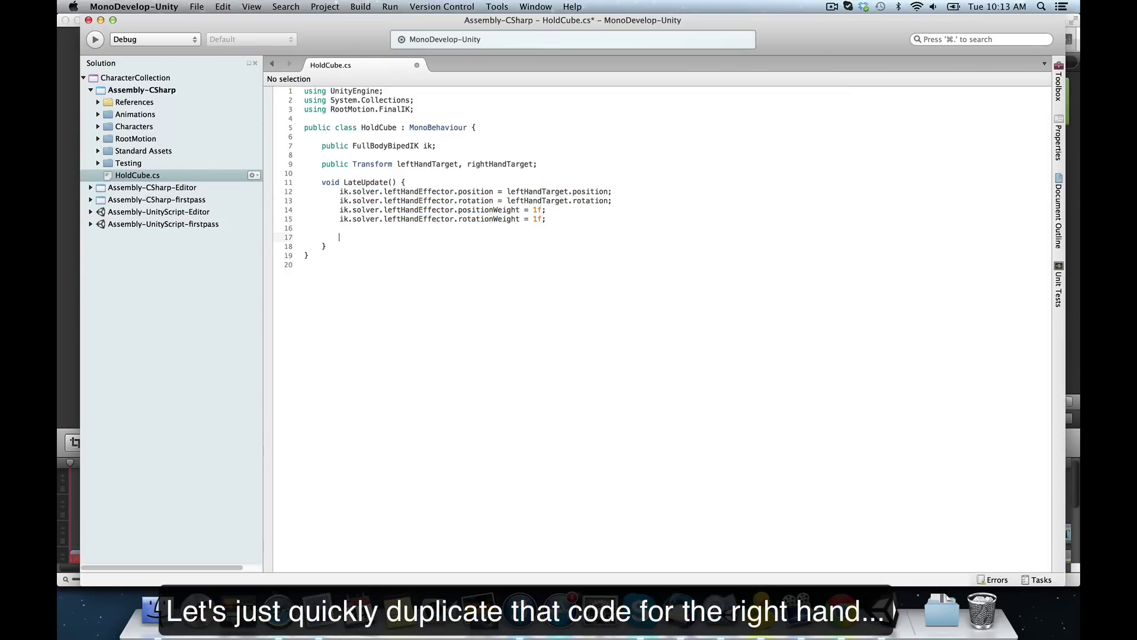
key("super+v")
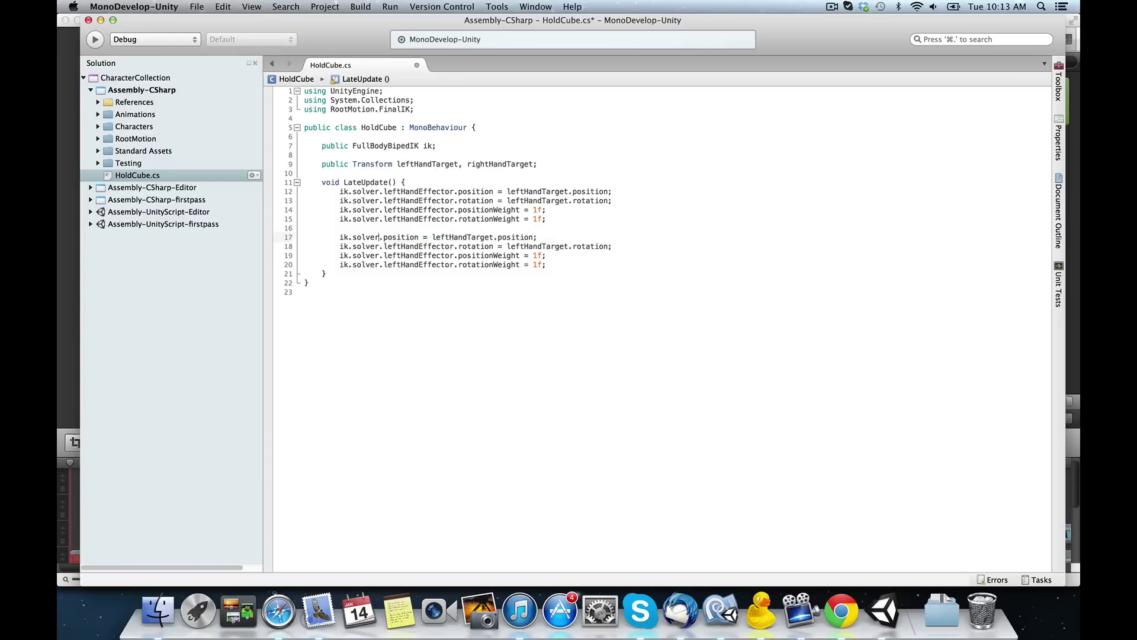
Change the duplicated lines to use rightHandEffector and rightHandTarget, and save the script.
type(".rightHandEffector")
key("Return")
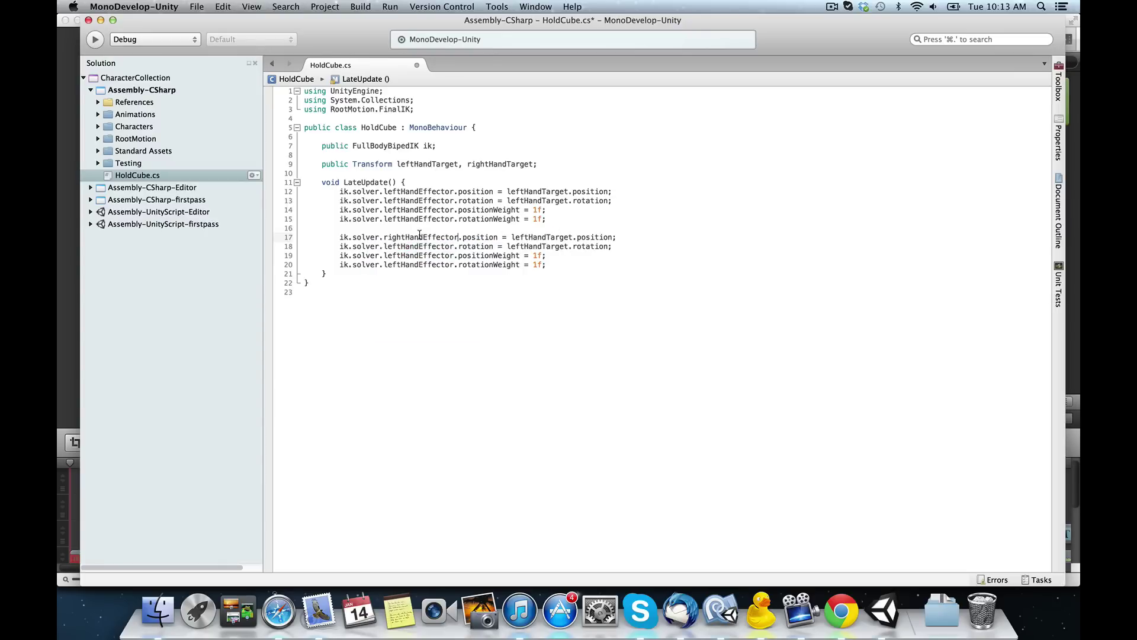
key("super+v")
double_click(410, 254)
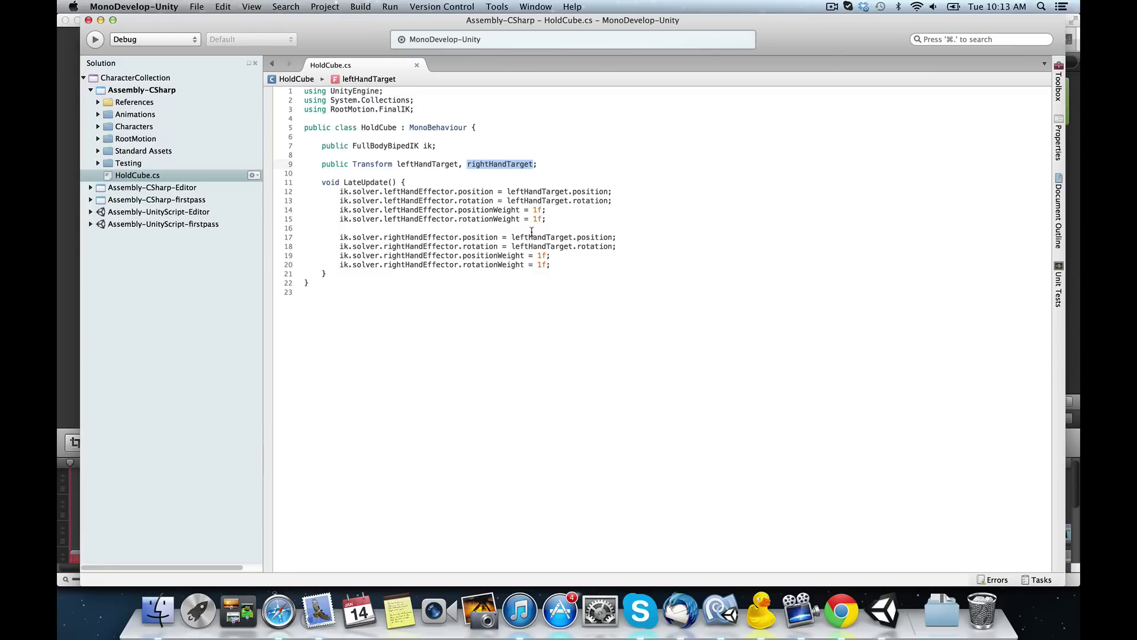
key("super+v")
double_click(529, 246)
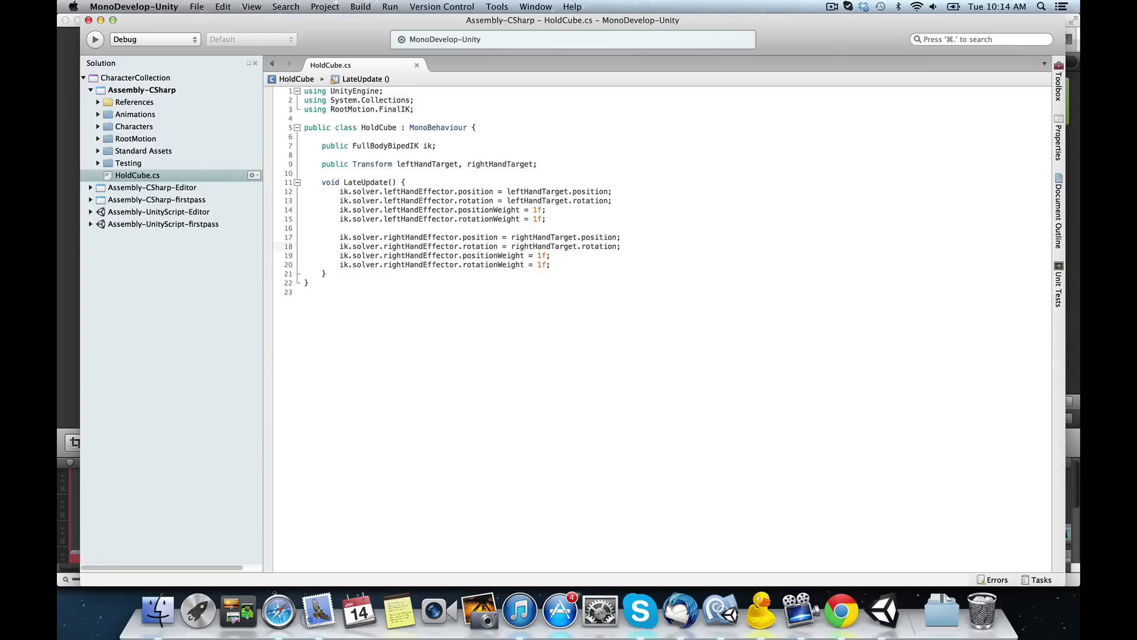
Switch back to Unity, run the scene and check in the Scene view how both hands hold the cube.
left_click(882, 616)
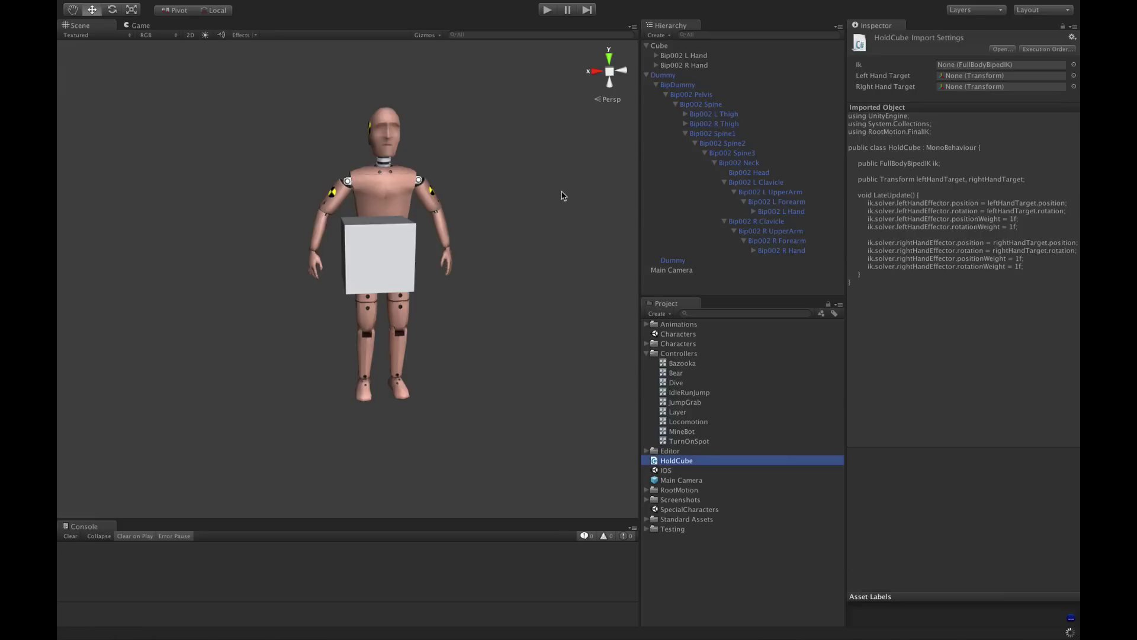
left_click_drag(519, 208, 456, 237, "alt")
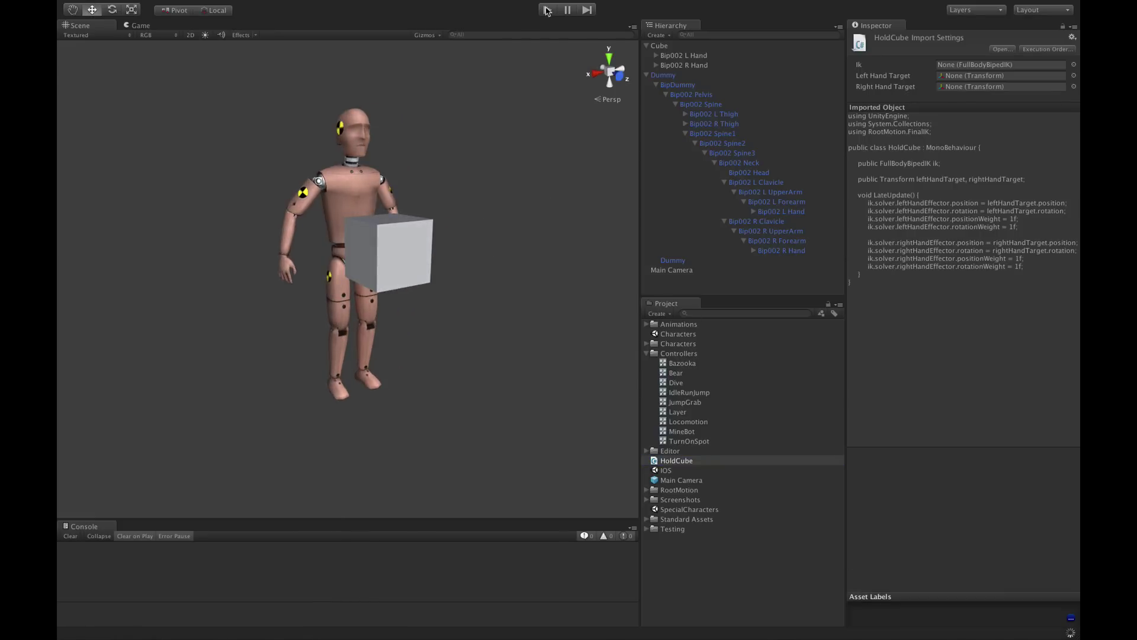
left_click(547, 10)
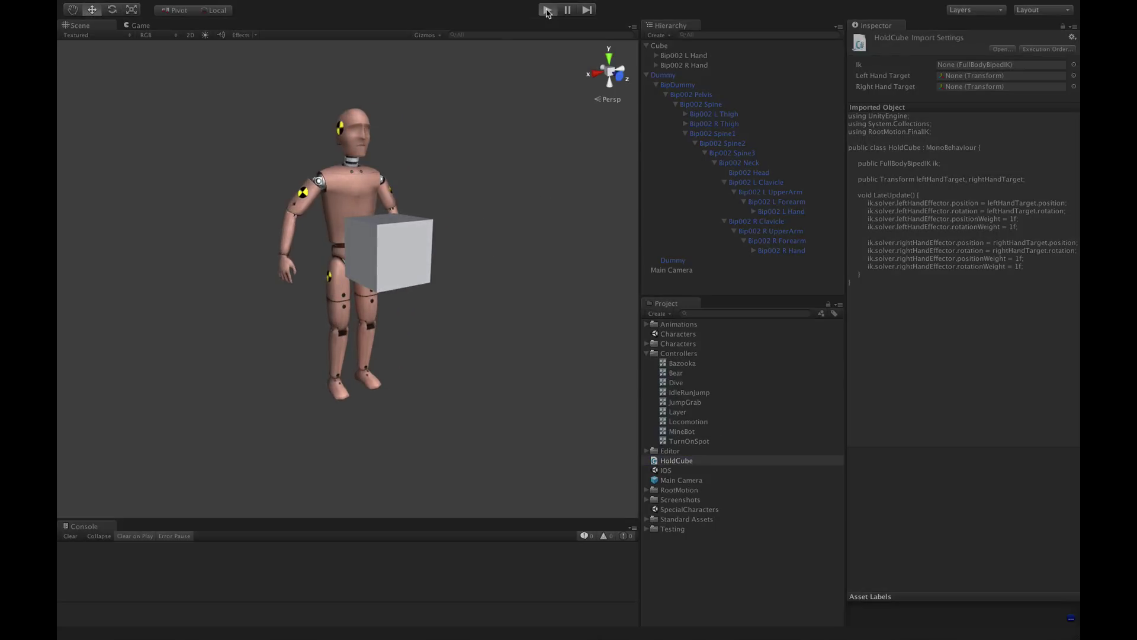
left_click(83, 28)
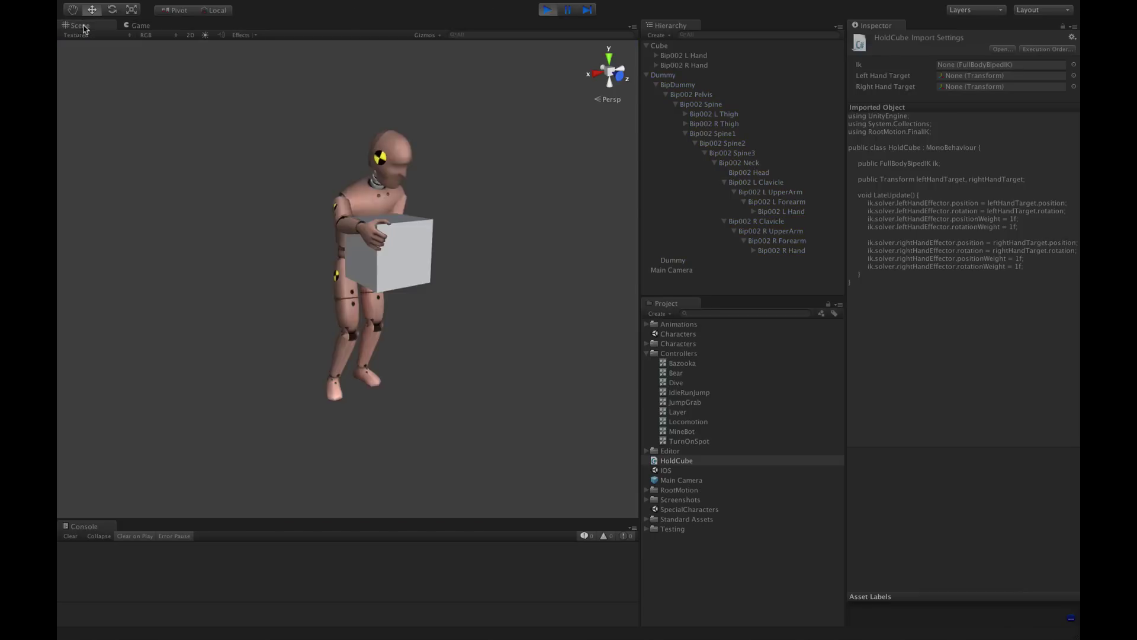
left_click_drag(497, 255, 328, 256, "alt")
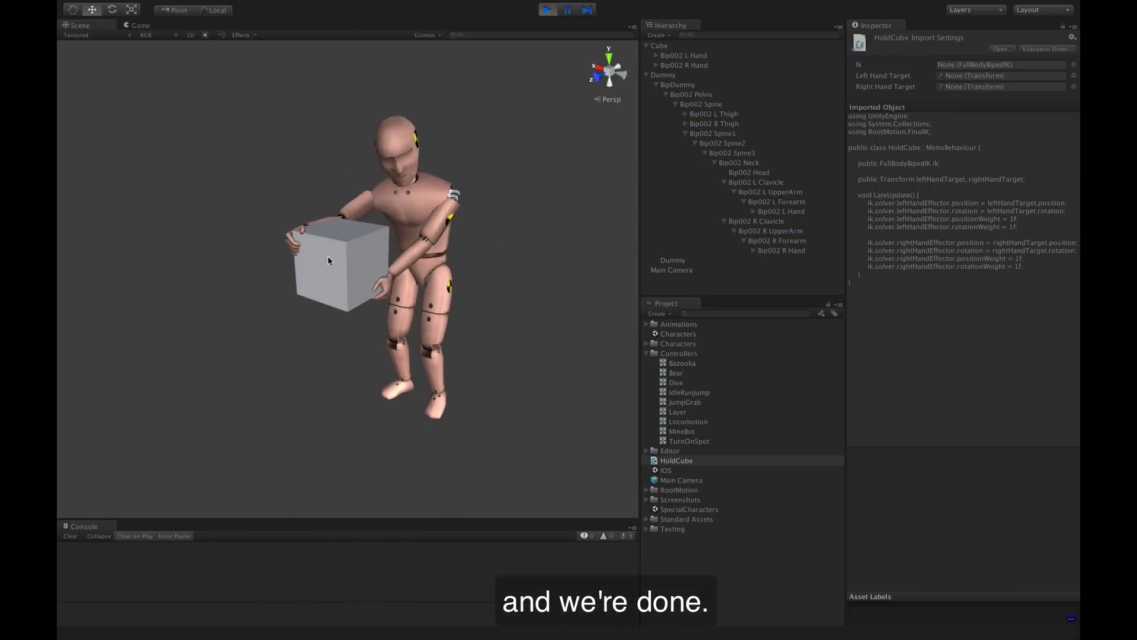
Rotate and move the cube in the running scene, checking from several angles how both hands and the body follow.
left_click(330, 255)
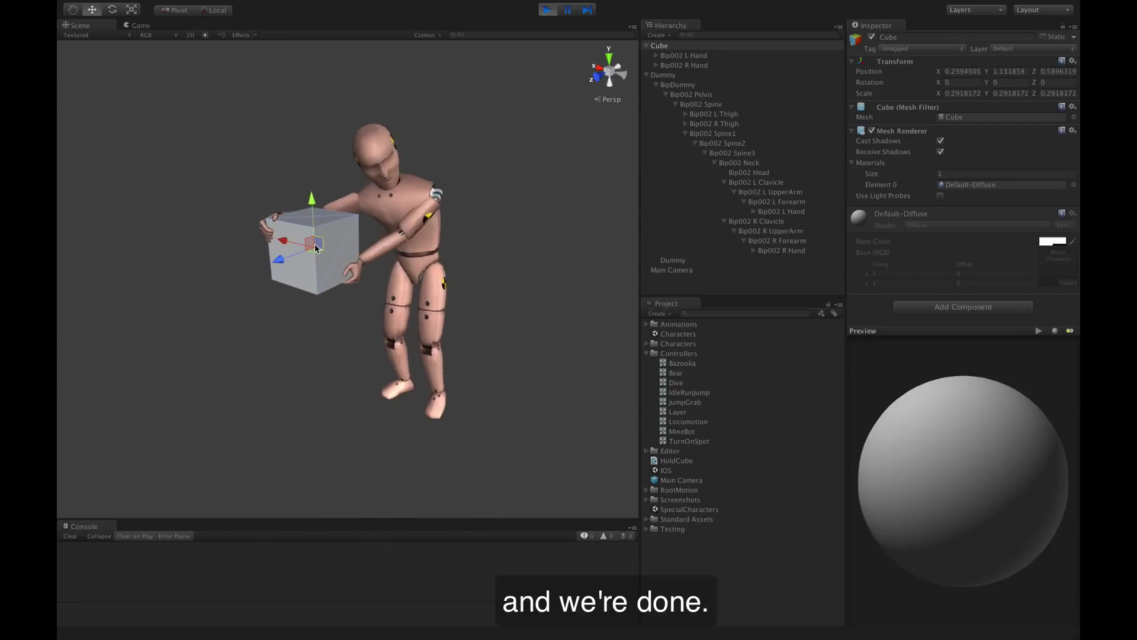
key("e")
left_click_drag(347, 246, 350, 221)
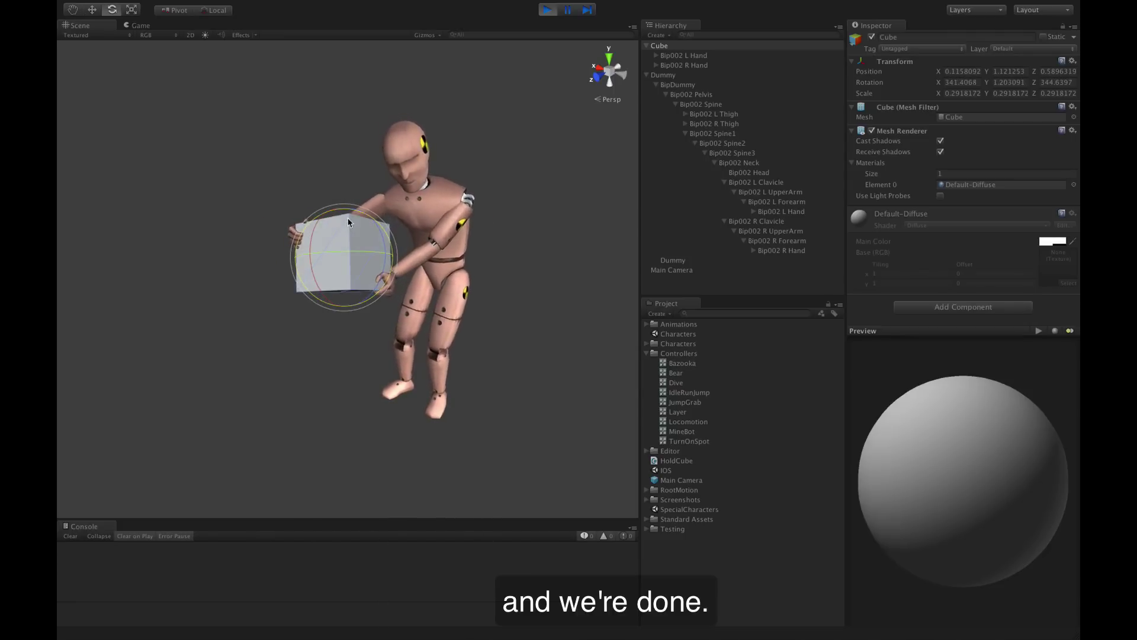
left_click_drag(487, 252, 526, 359, "alt")
key("w")
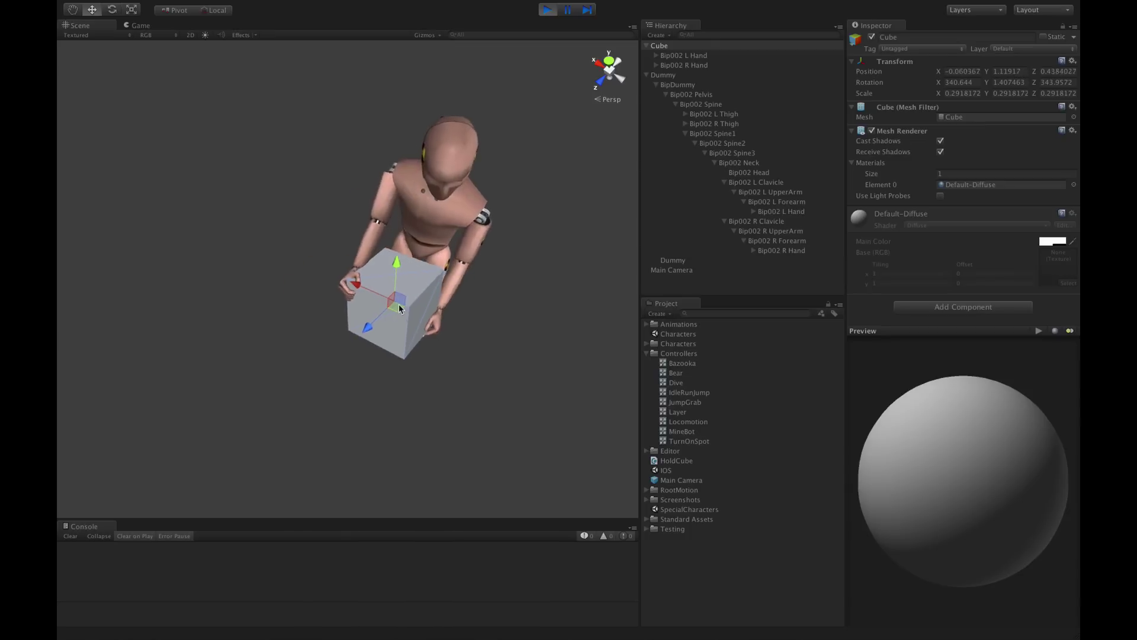
key("e")
left_click_drag(369, 342, 516, 300, "alt")
key("w")
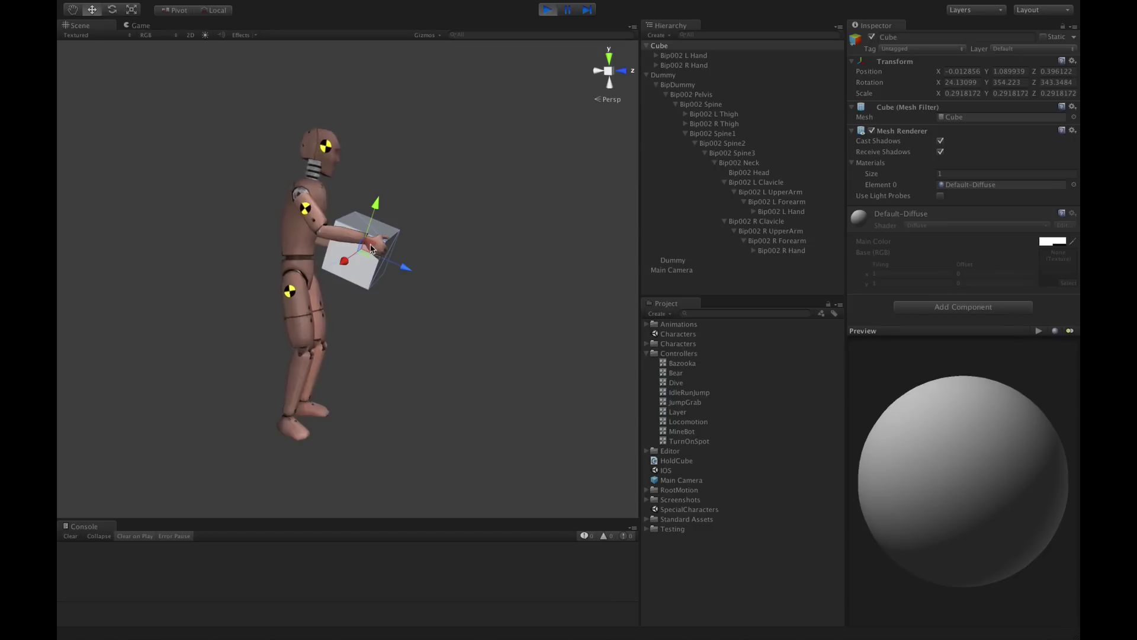
left_click_drag(374, 240, 294, 274)
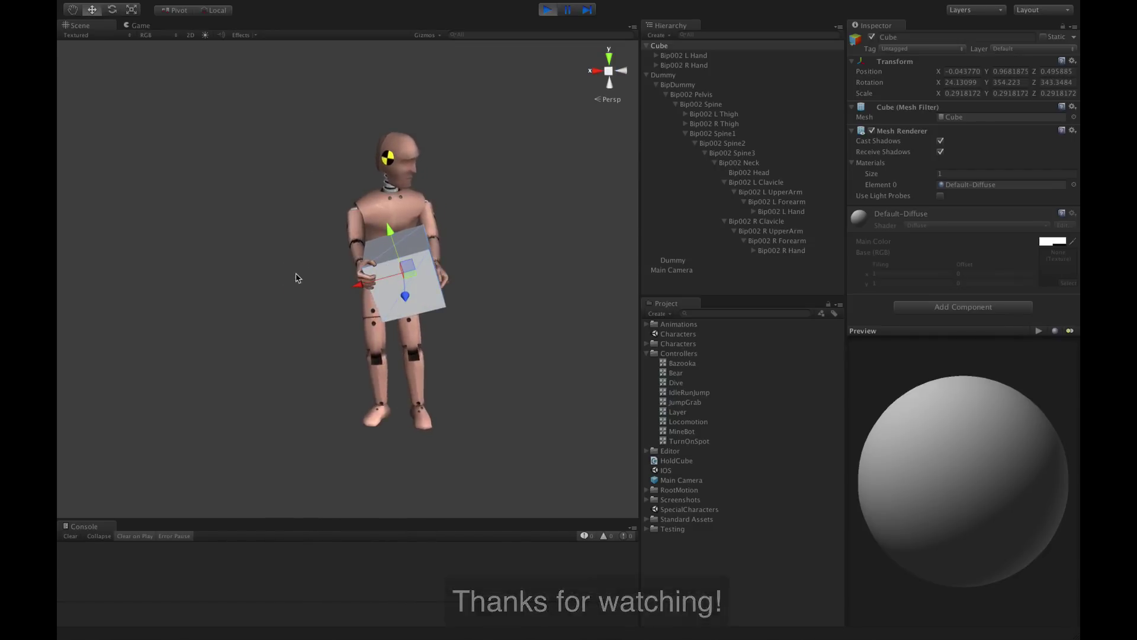